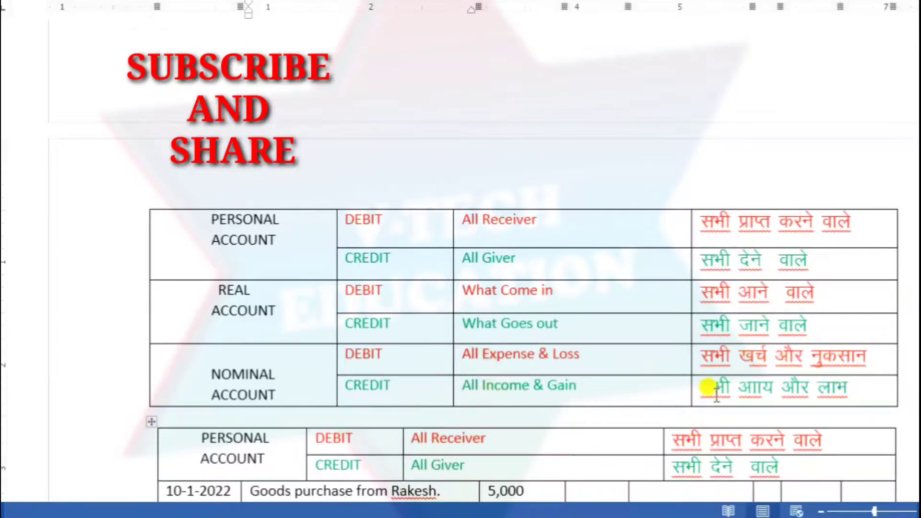
Step: Correct the Hindi text of the nominal account's credit rule to सभी आय और लाभ
{"action": "left_click", "coordinate": [755, 387]}
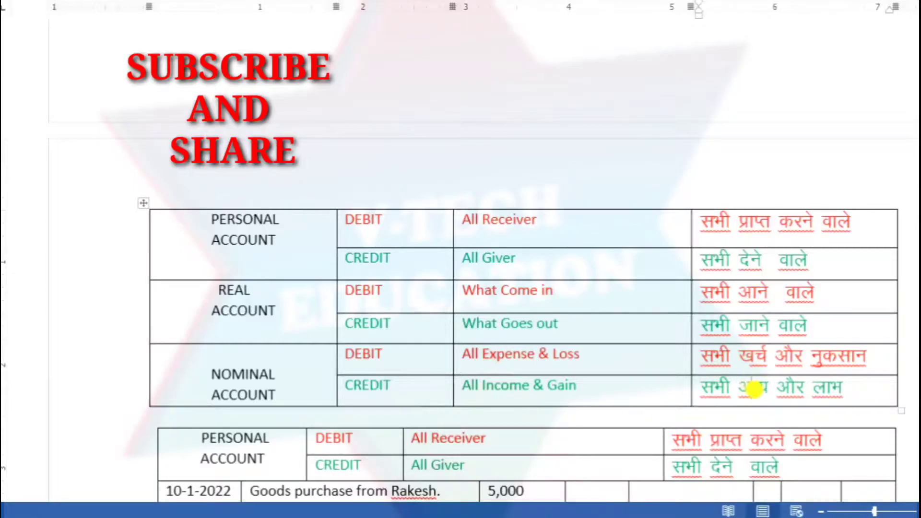
{"action": "left_click", "coordinate": [514, 437]}
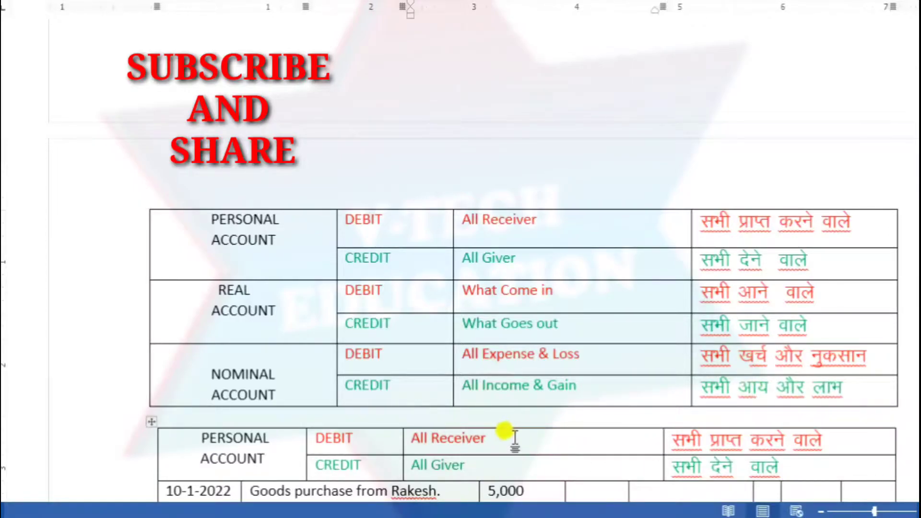
Step: Enter the date 10-1-2022 in the first empty cell after the amount in the goods purchase row
{"action": "scroll", "coordinate": [514, 436], "scroll_direction": "down", "scroll_amount": 2}
{"action": "scroll", "coordinate": [514, 436], "scroll_direction": "down", "scroll_amount": 4}
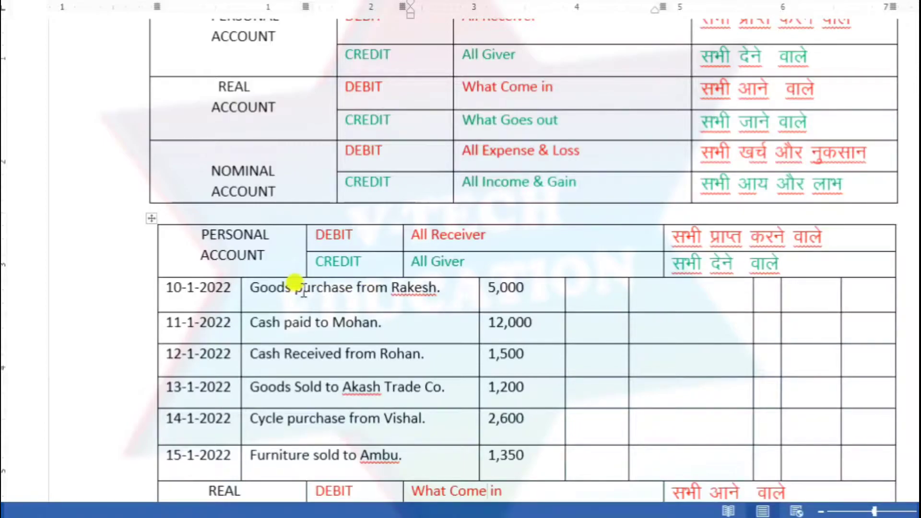
{"action": "double_click", "coordinate": [425, 289]}
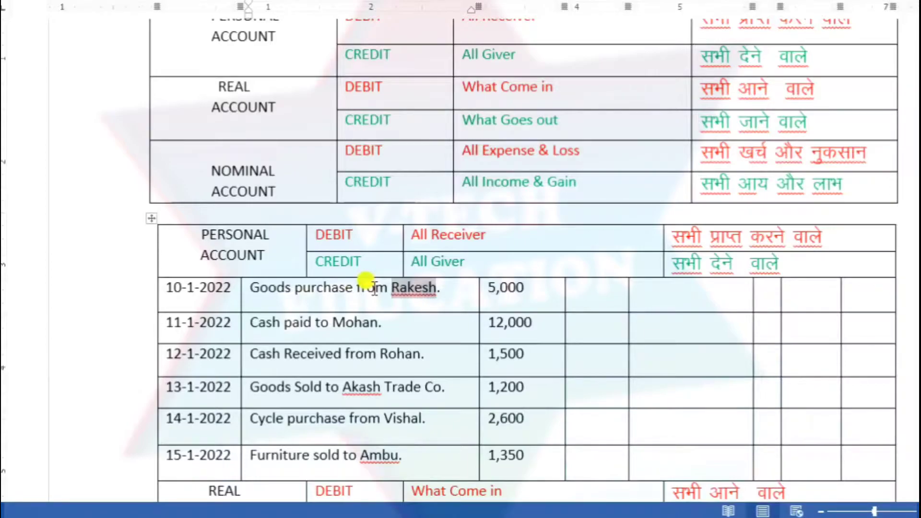
{"action": "left_click", "coordinate": [587, 307]}
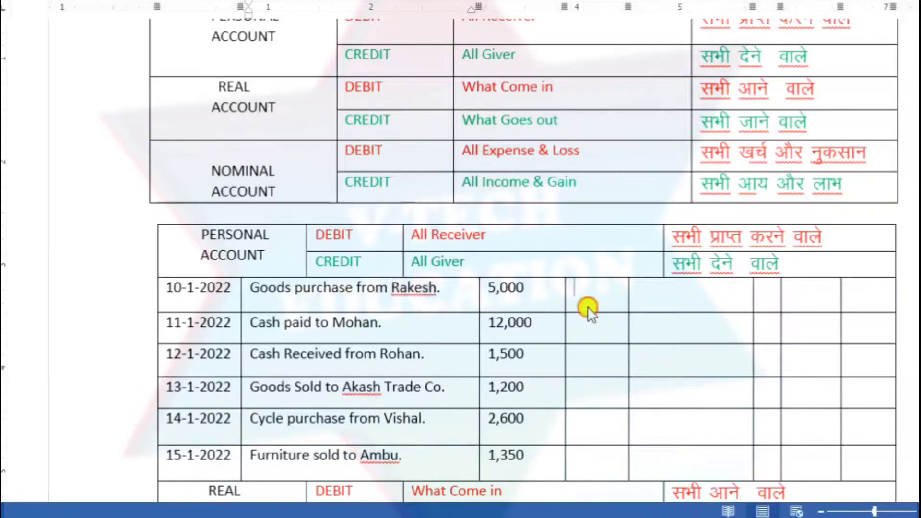
{"action": "type", "text": "10-1-2"}
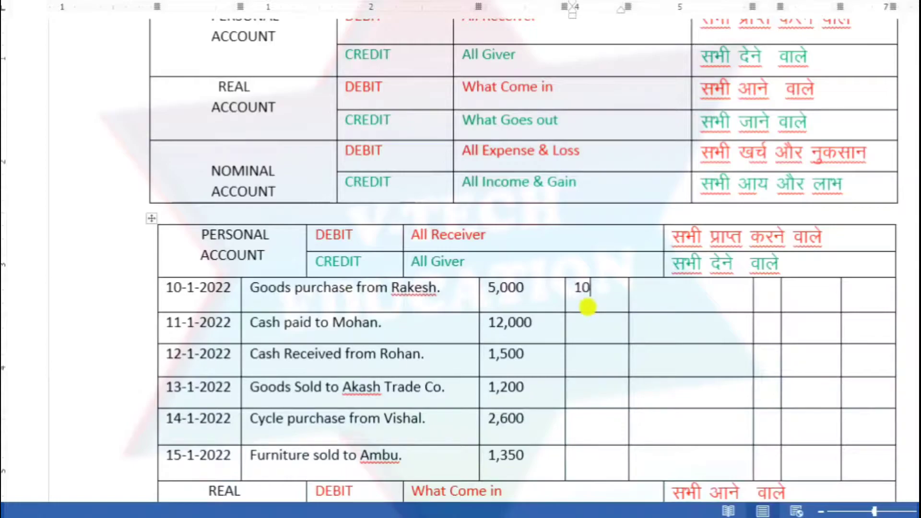
{"action": "type", "text": "022"}
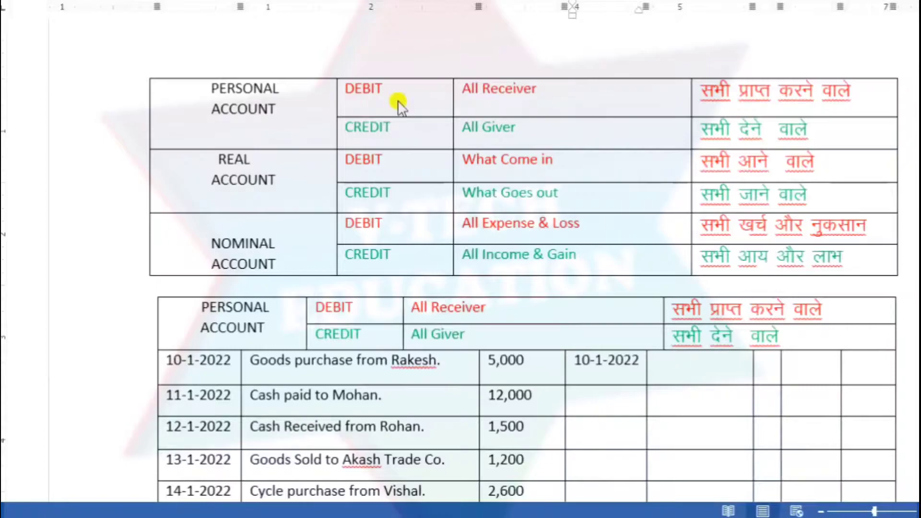
Step: Enter the supplier's name with cr and Pur dr on separate lines beside the goods purchase entry's date
{"action": "left_click", "coordinate": [692, 366]}
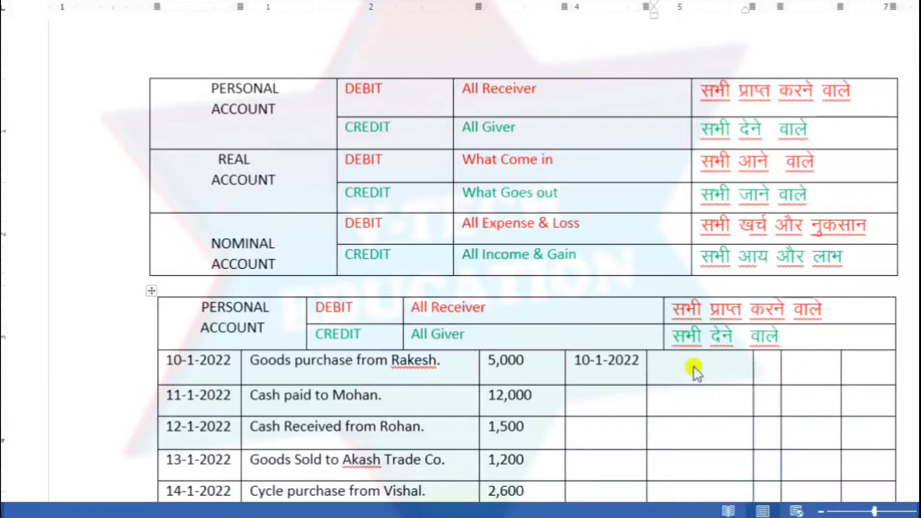
{"action": "type", "text": "Rakesh"}
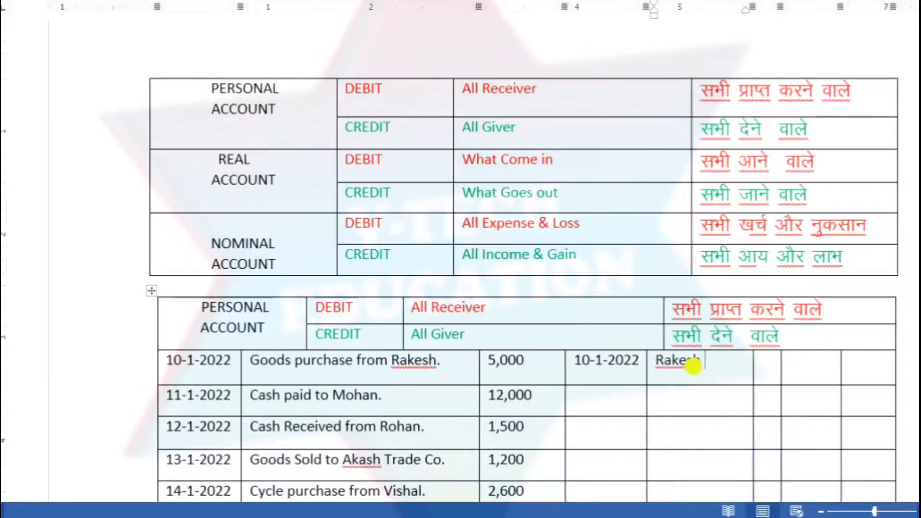
{"action": "type", "text": " cr"}
{"action": "key", "text": "Return"}
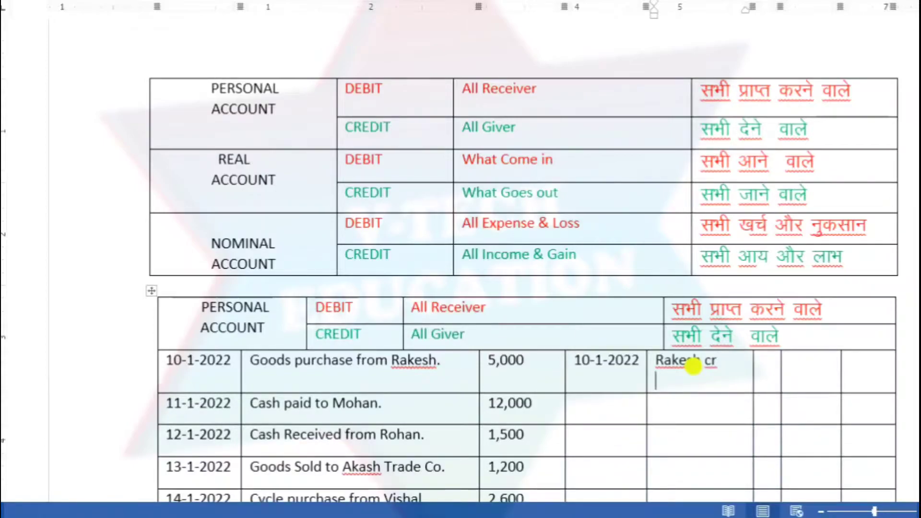
{"action": "type", "text": "Pur dr"}
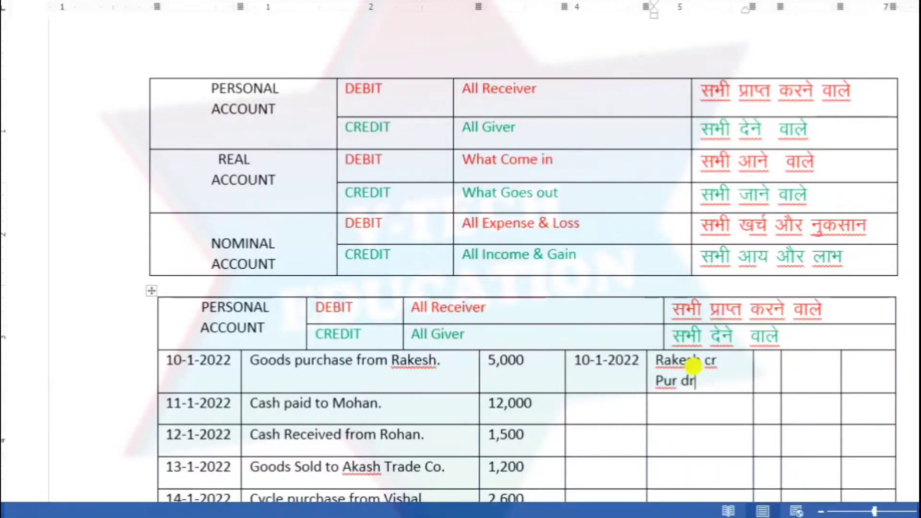
Step: Enter 01 as the entry number for the goods purchase journal entry
{"action": "key", "text": "Tab"}
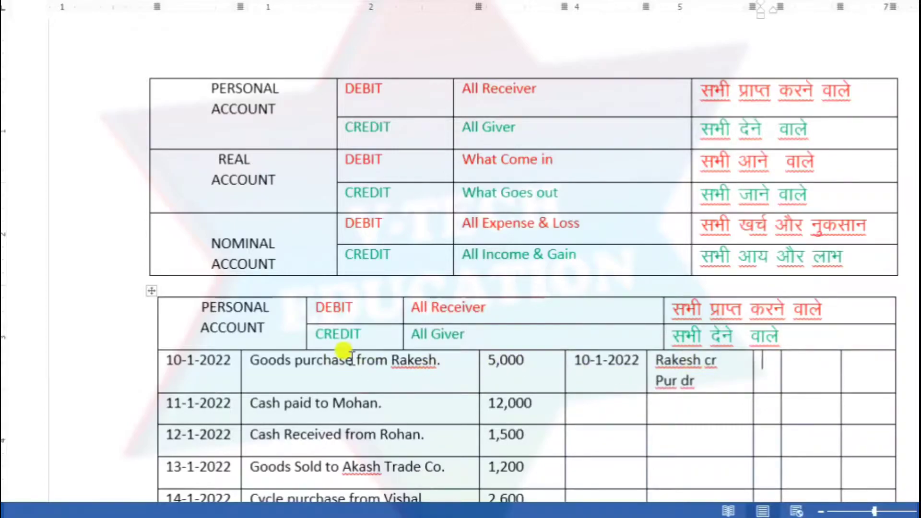
{"action": "type", "text": "01"}
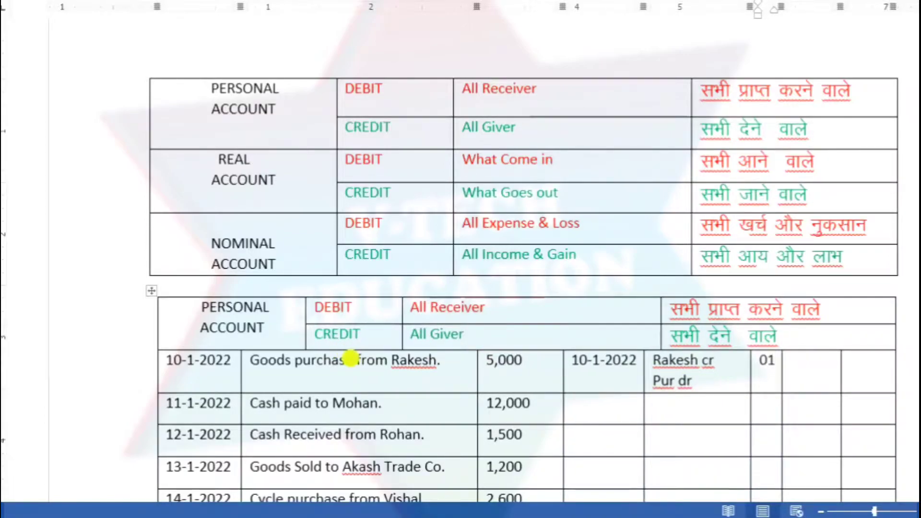
{"action": "key", "text": "Tab"}
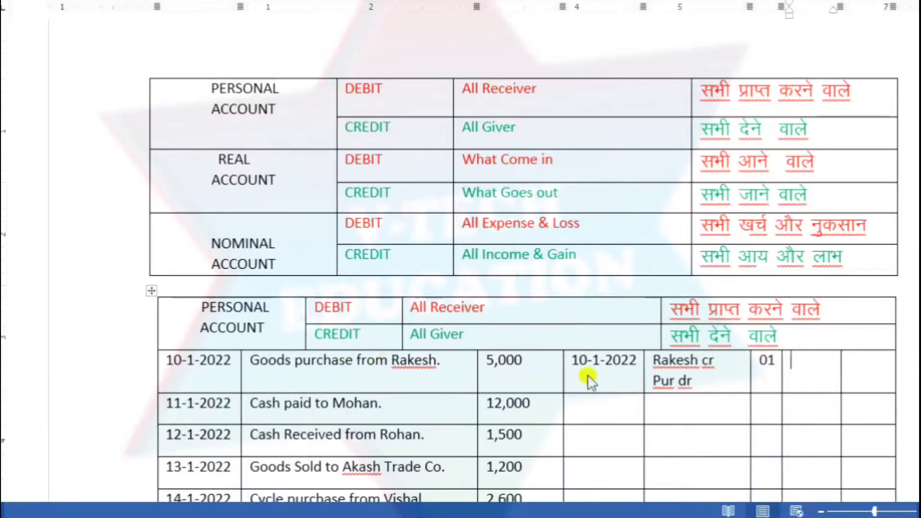
Step: Replace the first line of the goods purchase entry's account cell with Purchase dr
{"action": "left_click", "coordinate": [700, 359]}
{"action": "key", "text": "BackSpace"}
{"action": "key", "text": "BackSpace"}
{"action": "key", "text": "BackSpace"}
{"action": "key", "text": "BackSpace"}
{"action": "key", "text": "BackSpace"}
{"action": "key", "text": "BackSpace"}
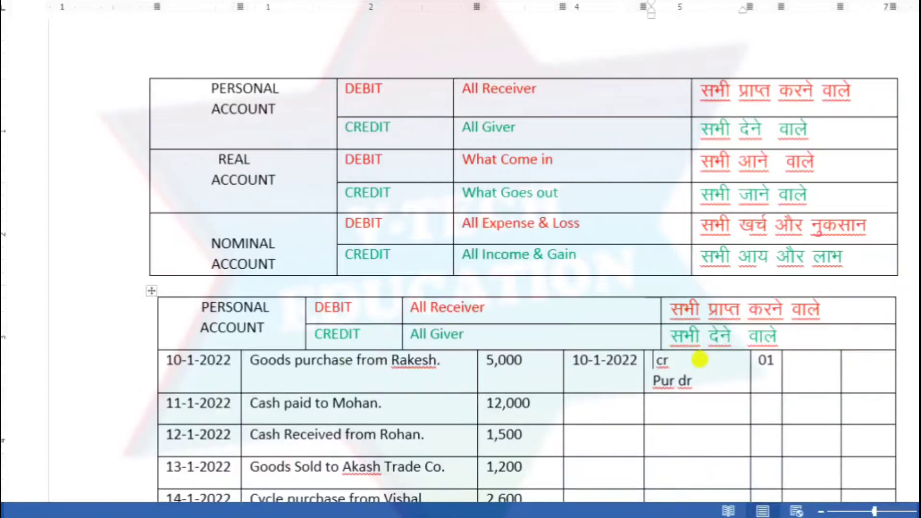
{"action": "type", "text": "pur"}
{"action": "key", "text": "BackSpace"}
{"action": "key", "text": "BackSpace"}
{"action": "key", "text": "BackSpace"}
{"action": "type", "text": "Purcha "}
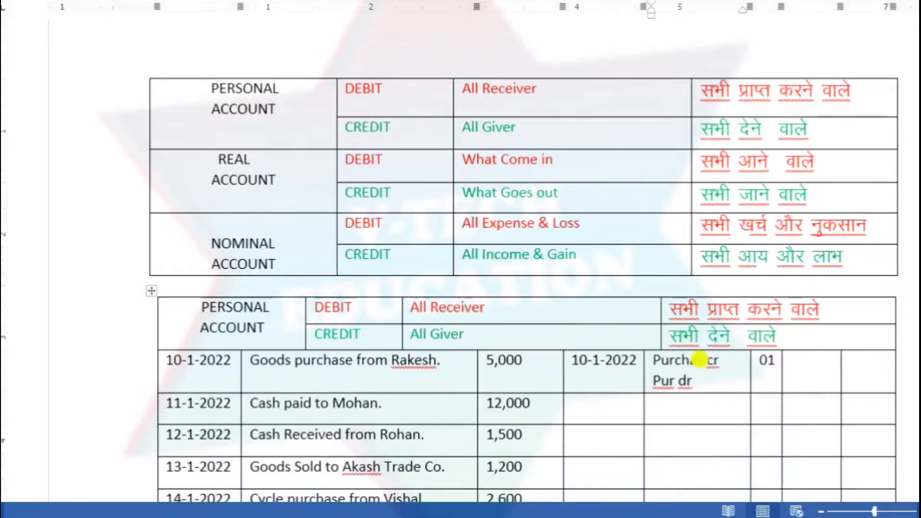
{"action": "type", "text": "se"}
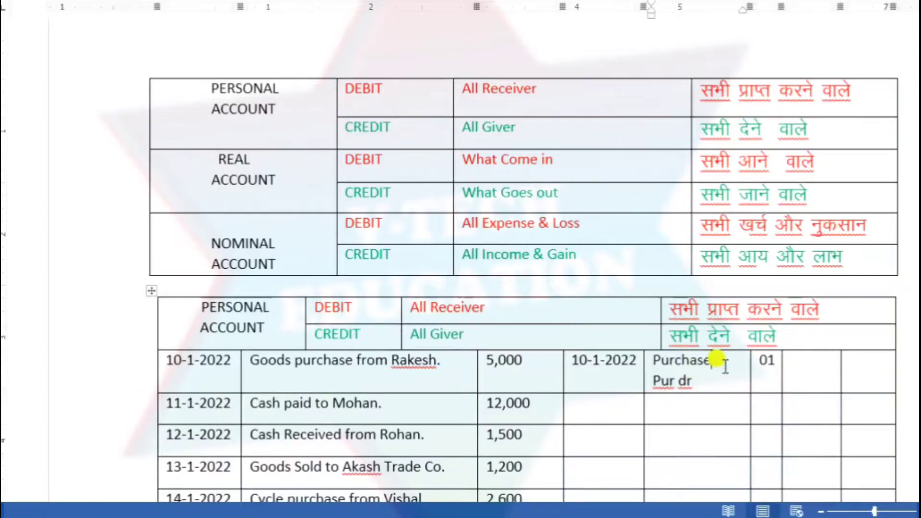
Step: Replace the second line of the goods purchase entry's account cell with the supplier's name and cr
{"action": "key", "text": "BackSpace"}
{"action": "key", "text": "BackSpace"}
{"action": "key", "text": "BackSpace"}
{"action": "key", "text": "BackSpace"}
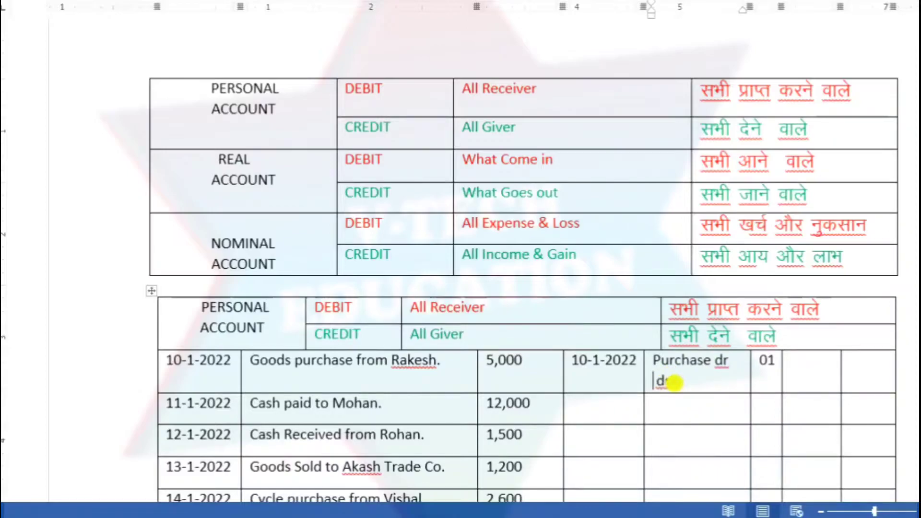
{"action": "type", "text": "Rakesh"}
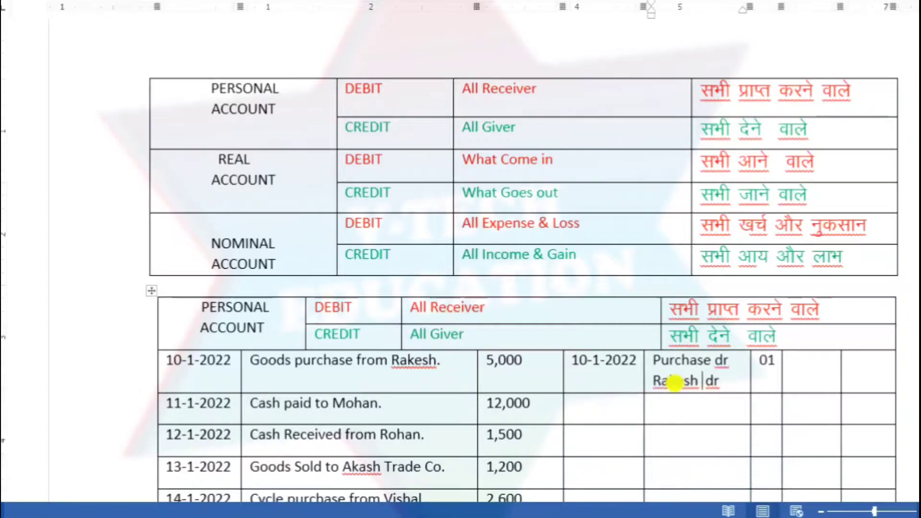
{"action": "key", "text": "Delete"}
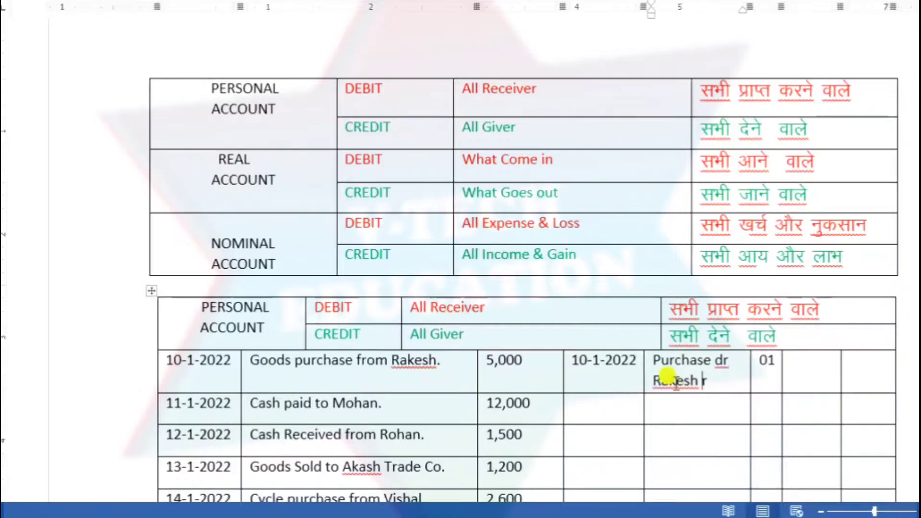
{"action": "type", "text": "cr"}
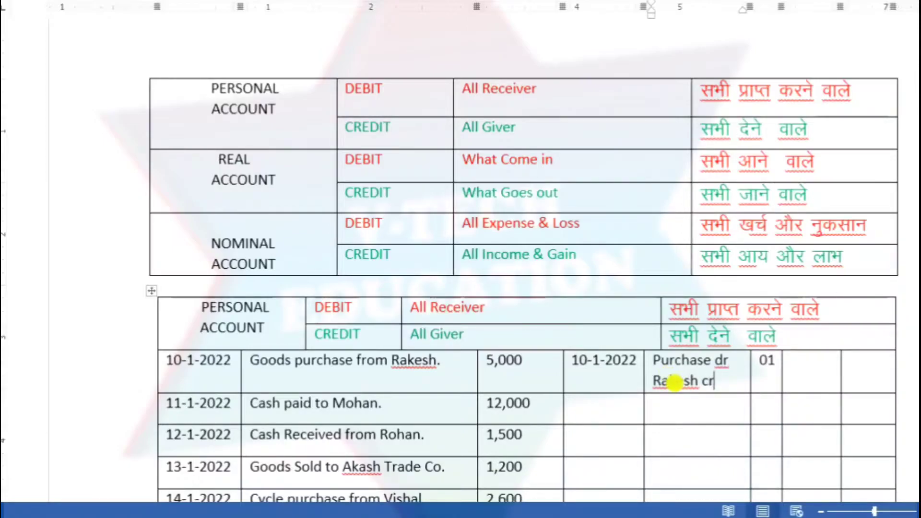
Step: Enter 5000 as the purchase entry's debit amount and 5000 as its credit amount, aligned with the supplier's line
{"action": "left_click", "coordinate": [825, 377]}
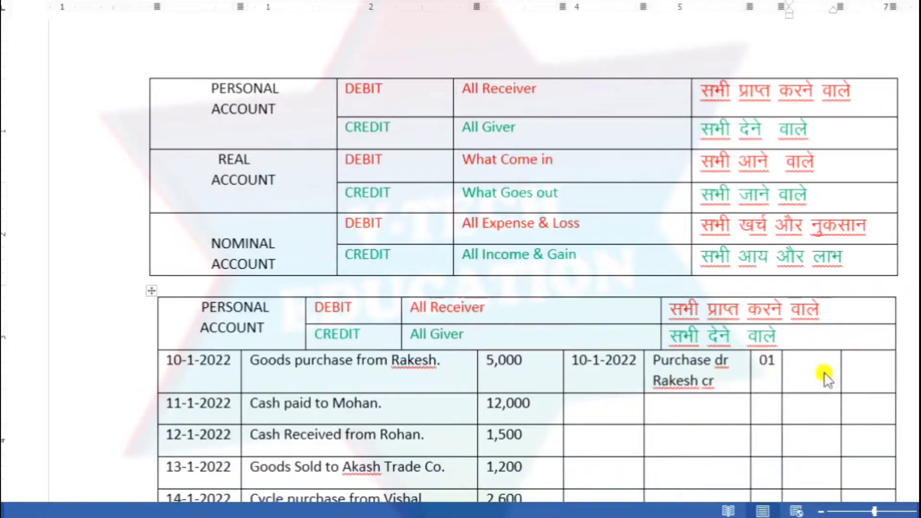
{"action": "type", "text": "5000"}
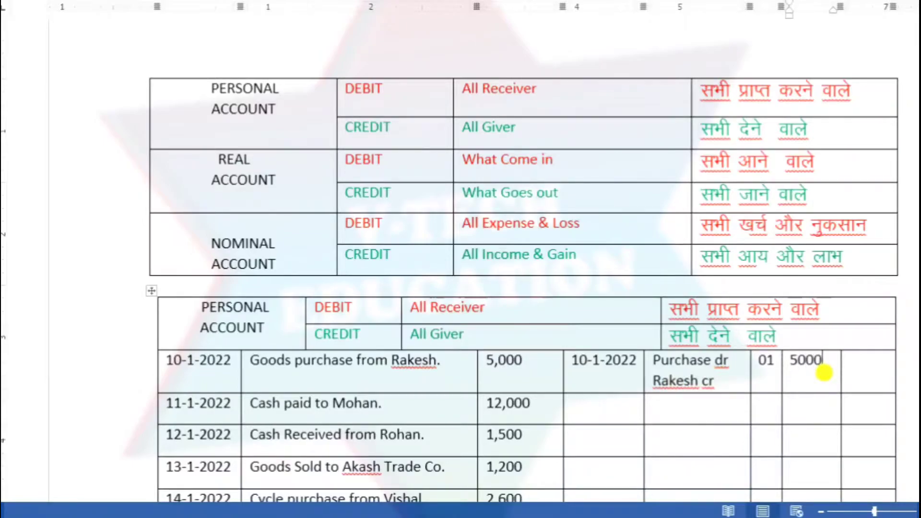
{"action": "key", "text": "Tab"}
{"action": "type", "text": "5000"}
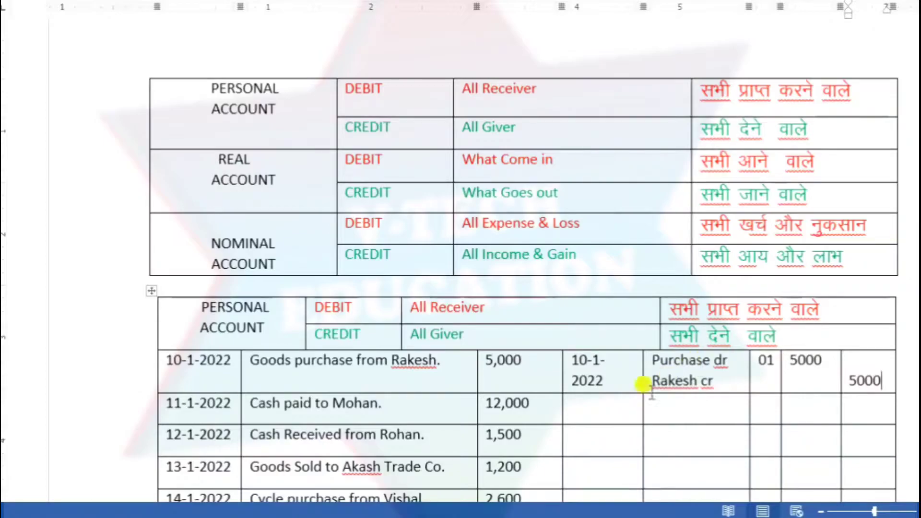
Step: In the 12,000 cash payment row, enter the date 11-1-2022 and the payee's name followed by dr
{"action": "left_click", "coordinate": [598, 402]}
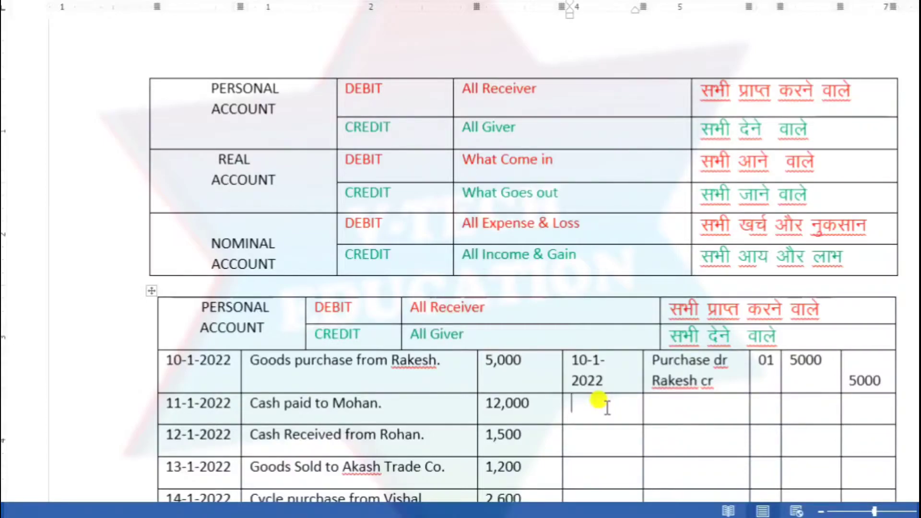
{"action": "type", "text": "11-1-2022"}
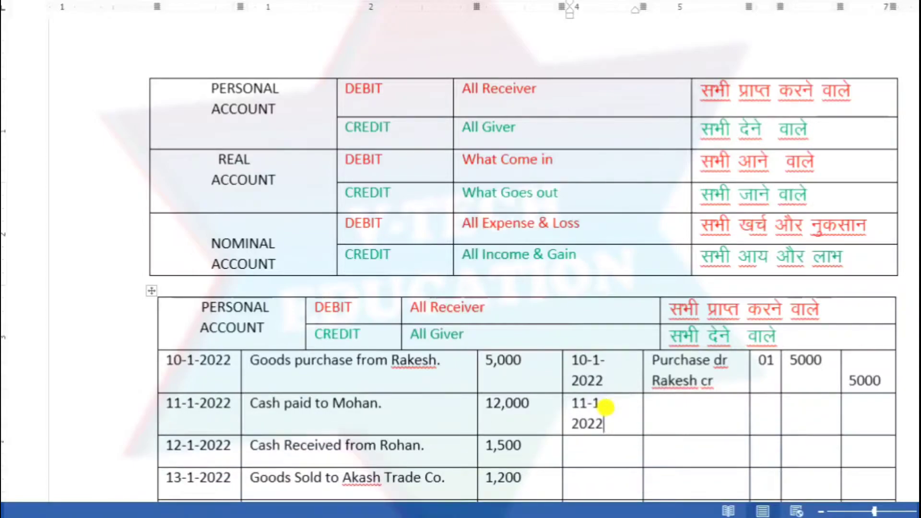
{"action": "left_click", "coordinate": [686, 434]}
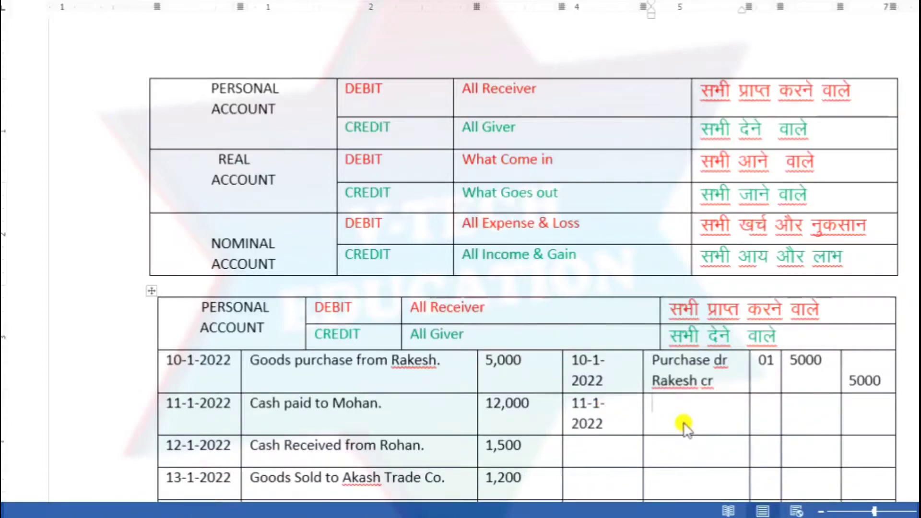
{"action": "type", "text": "moah"}
{"action": "type", "text": "n"}
{"action": "key", "text": "BackSpace"}
{"action": "key", "text": "BackSpace"}
{"action": "key", "text": "BackSpace"}
{"action": "key", "text": "BackSpace"}
{"action": "key", "text": "BackSpace"}
{"action": "type", "text": "Mohan"}
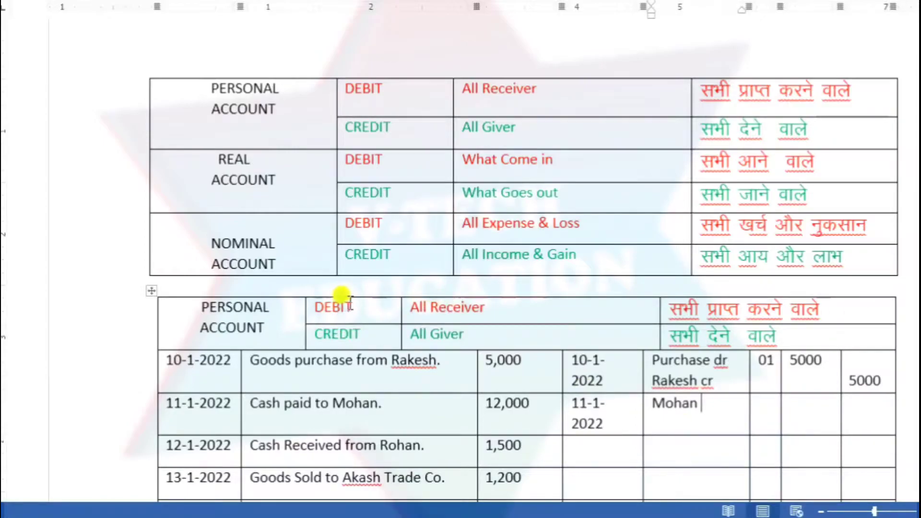
{"action": "type", "text": "dr"}
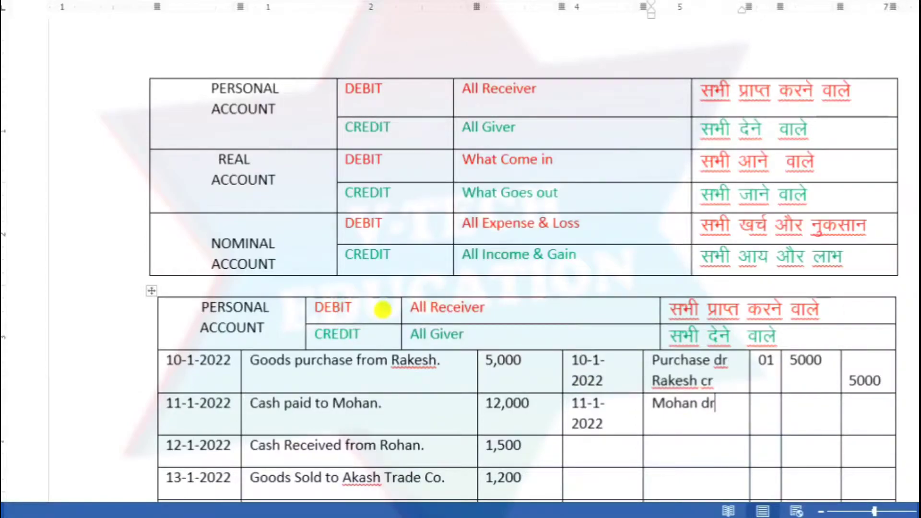
Step: Add Cash cr as the second line of the cash payment entry's account cell
{"action": "key", "text": "Return"}
{"action": "type", "text": "cajs"}
{"action": "key", "text": "BackSpace"}
{"action": "key", "text": "BackSpace"}
{"action": "key", "text": "BackSpace"}
{"action": "key", "text": "BackSpace"}
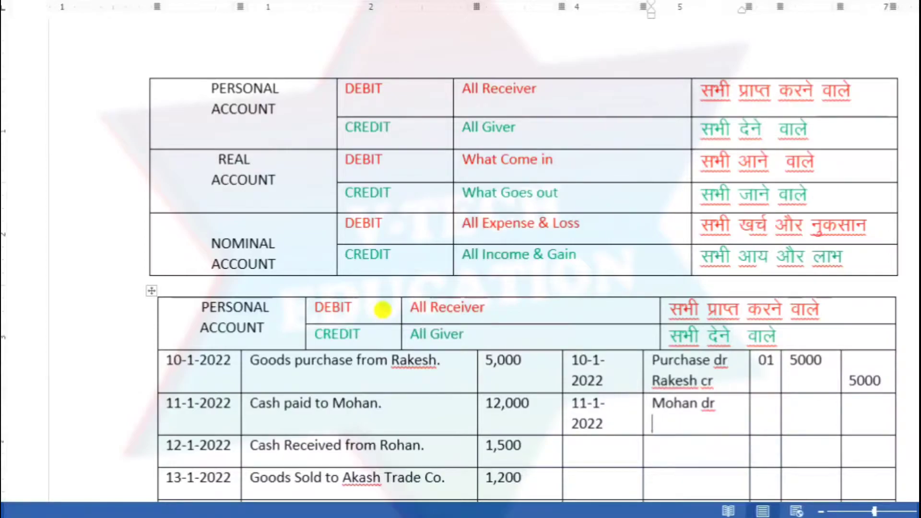
{"action": "type", "text": "Cash cr"}
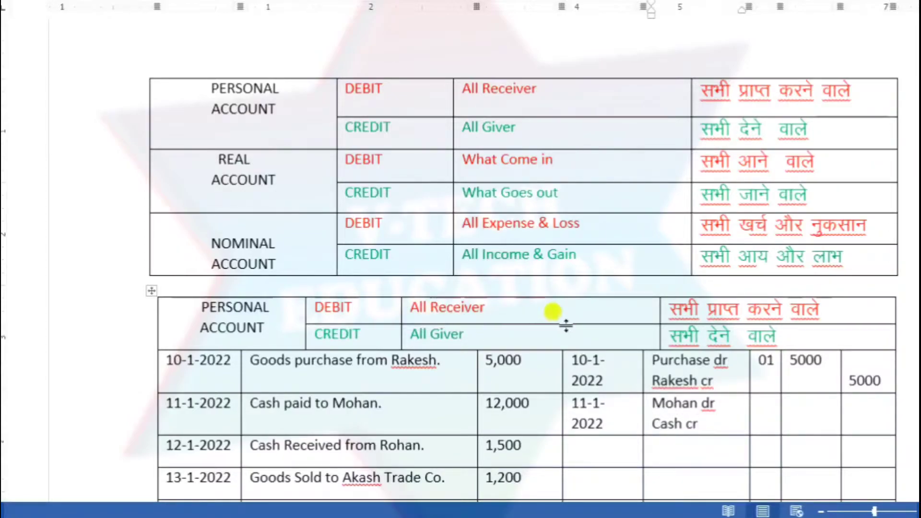
Step: Enter 02 as the cash payment's entry number and 12000 as its debit amount
{"action": "left_click", "coordinate": [766, 411]}
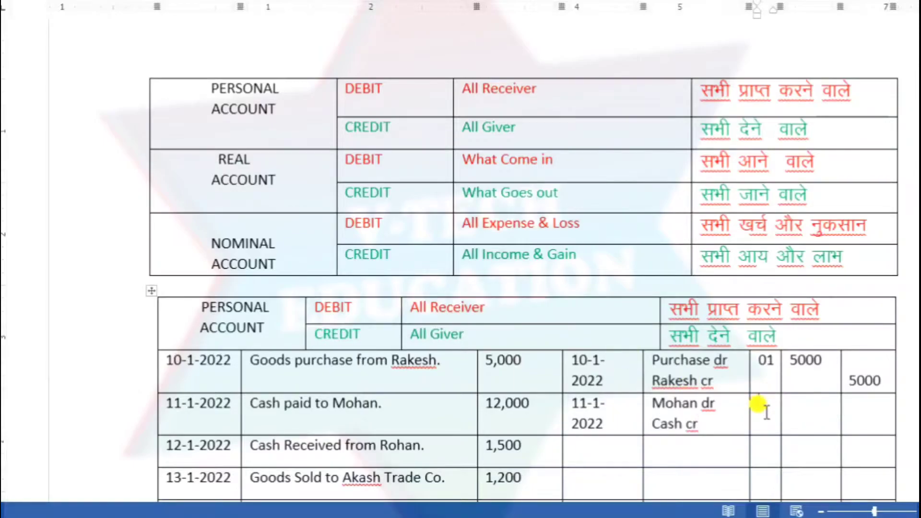
{"action": "type", "text": "02"}
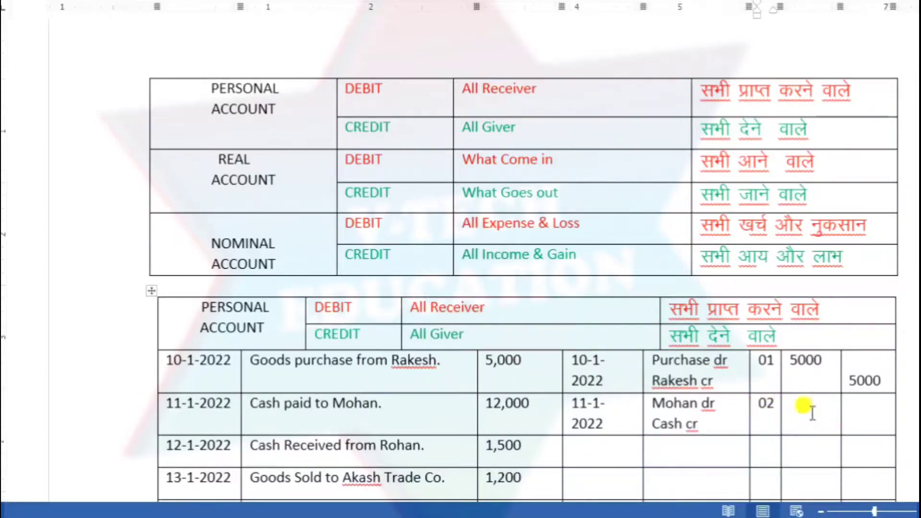
{"action": "left_click", "coordinate": [796, 408]}
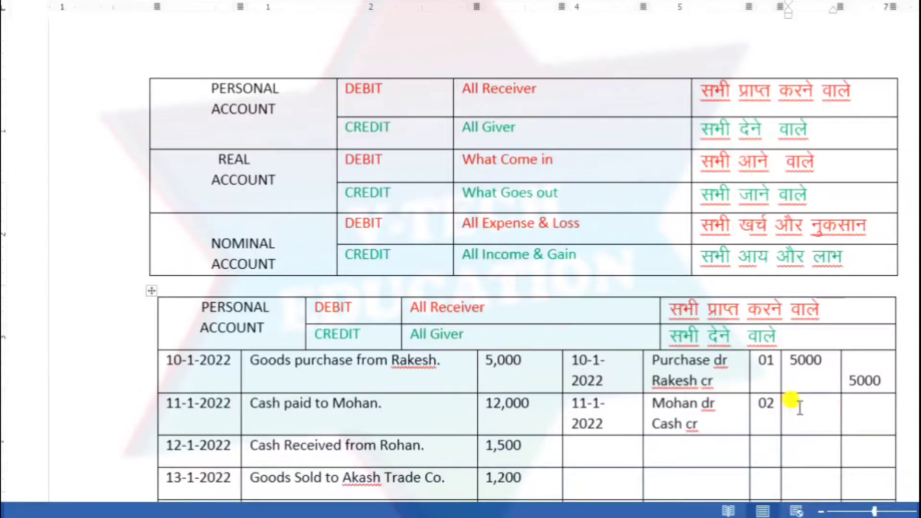
{"action": "type", "text": "12000"}
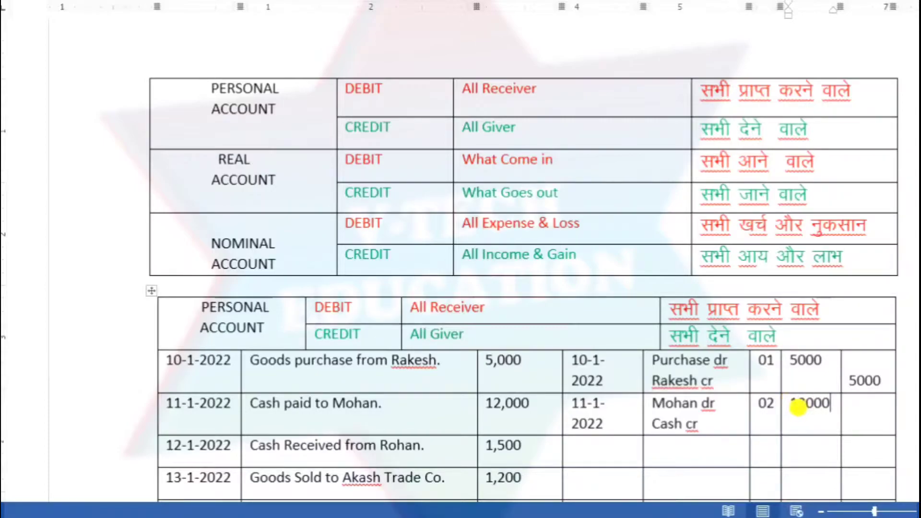
Step: Enter 12000 as the cash payment entry's credit amount, aligned with the Cash cr line
{"action": "key", "text": "Tab"}
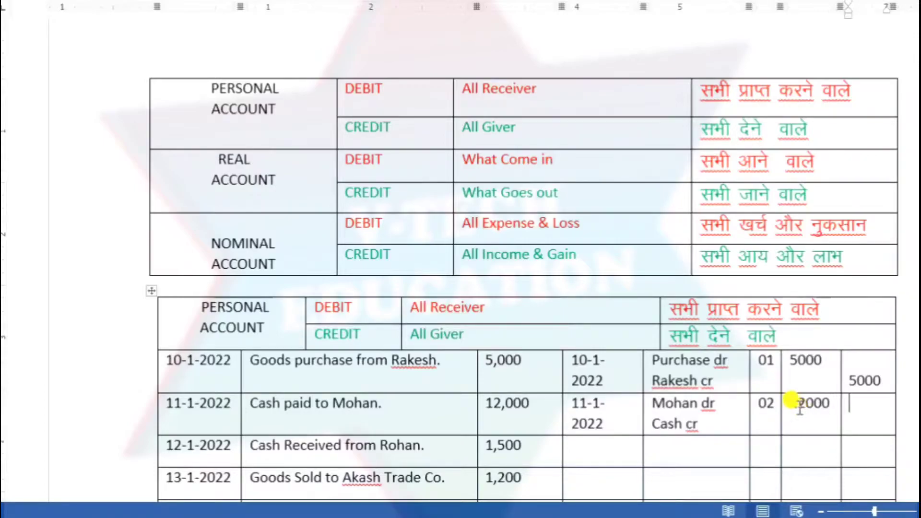
{"action": "key", "text": "Return"}
{"action": "type", "text": "12000"}
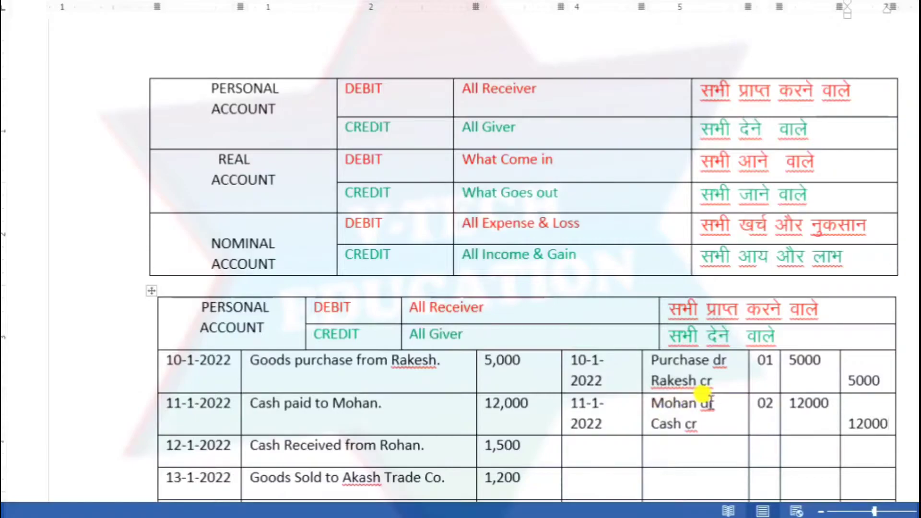
Step: Enter the entry date 12-1-2022 in the 1,500 cash receipt row
{"action": "left_click", "coordinate": [612, 445]}
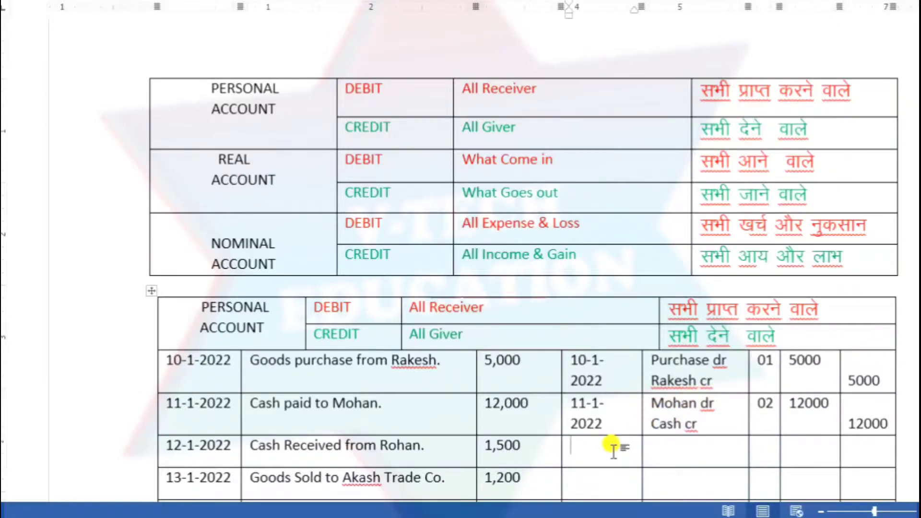
{"action": "type", "text": "12-1-2002"}
{"action": "key", "text": "BackSpace"}
{"action": "key", "text": "BackSpace"}
{"action": "type", "text": "22"}
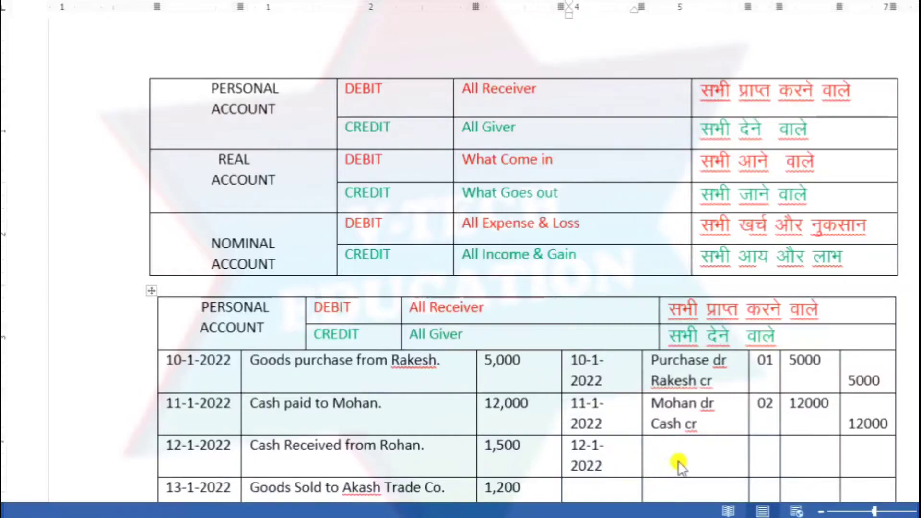
Step: Fill the cash receipt entry's account cell with Cash dr and, on a second line, the payer's name followed by Cr
{"action": "left_click", "coordinate": [680, 458]}
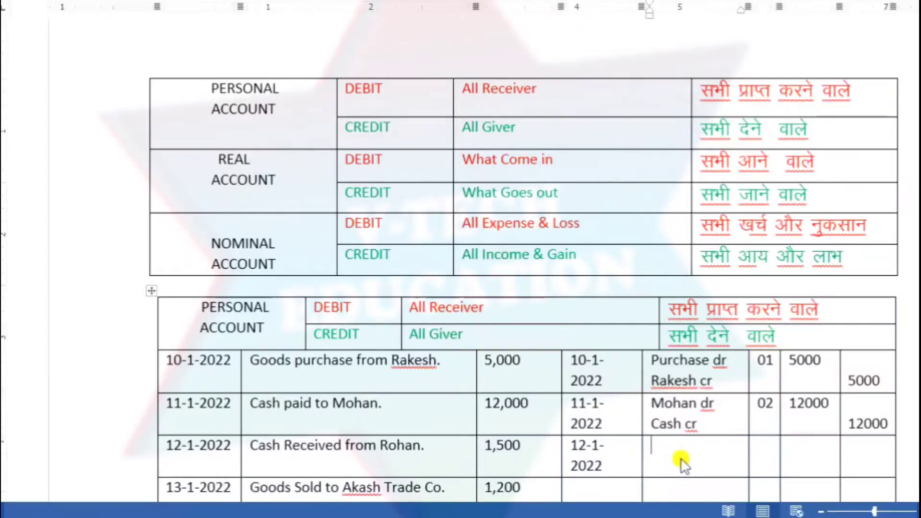
{"action": "type", "text": "Cash dr"}
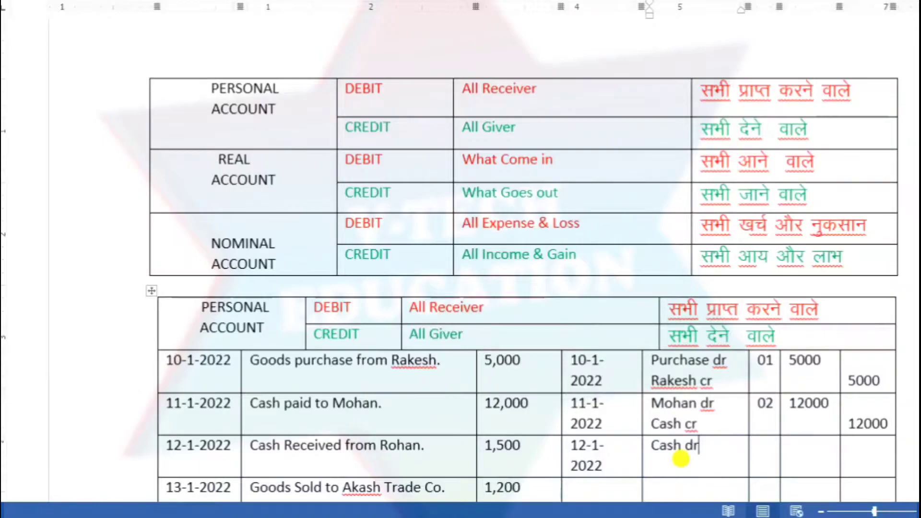
{"action": "key", "text": "Return"}
{"action": "type", "text": "Roann"}
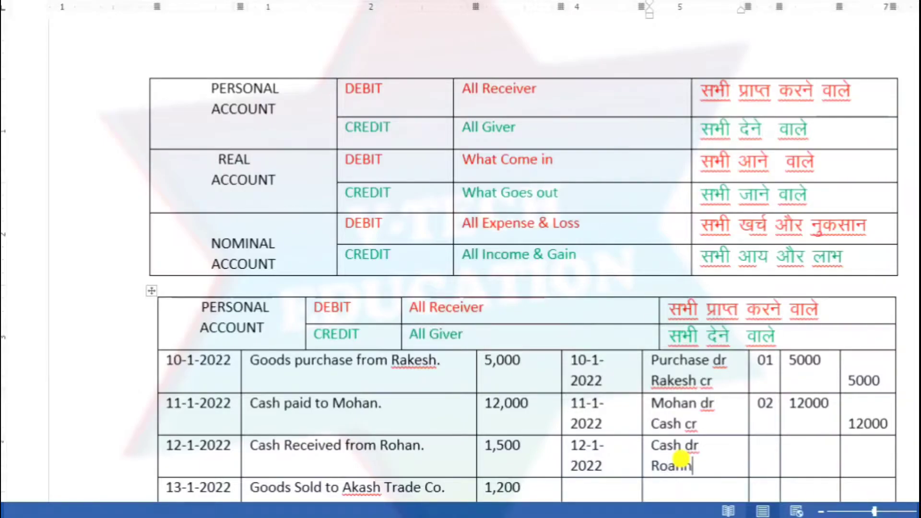
{"action": "key", "text": "BackSpace"}
{"action": "key", "text": "BackSpace"}
{"action": "key", "text": "BackSpace"}
{"action": "type", "text": "han Cr"}
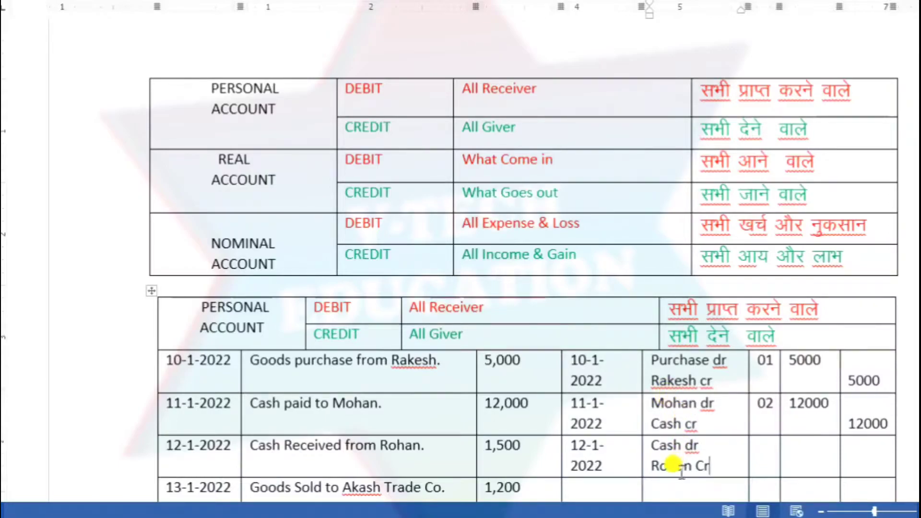
Step: Enter 03 as the cash receipt's entry number, with 1500 as debit and 1500 as credit on the second line
{"action": "left_click", "coordinate": [762, 467]}
{"action": "type", "text": "03"}
{"action": "key", "text": "Tab"}
{"action": "type", "text": "1500"}
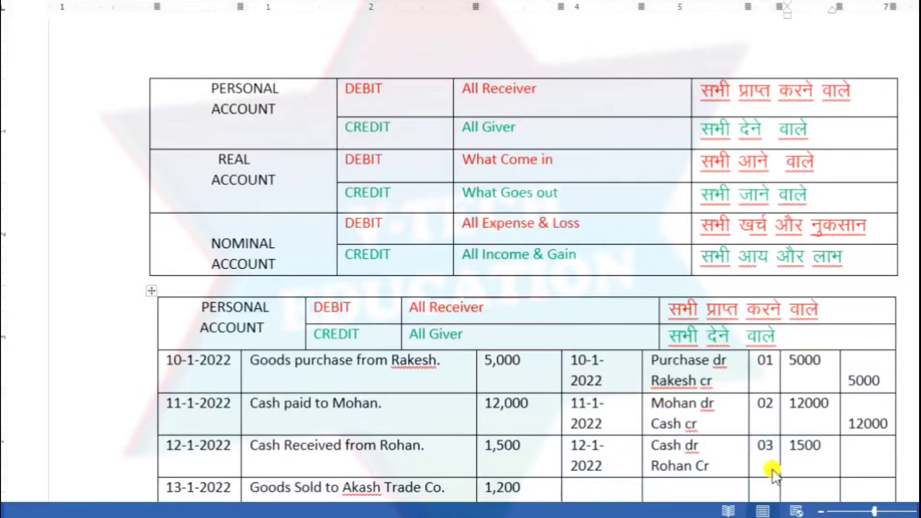
{"action": "key", "text": "Tab"}
{"action": "key", "text": "Return"}
{"action": "type", "text": "1500"}
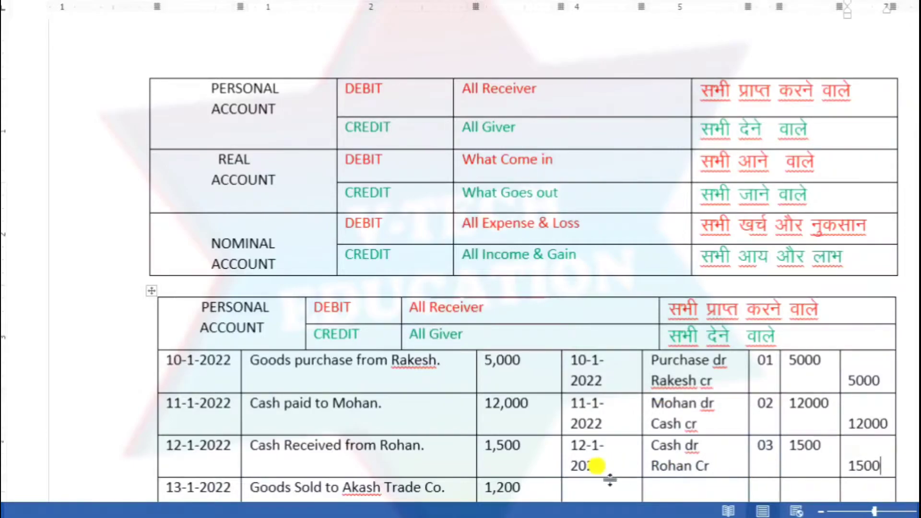
Step: Enter the entry date 13-01-2022 in the row for goods sold to Akash Trade Co
{"action": "scroll", "coordinate": [588, 487], "scroll_direction": "down", "scroll_amount": 3}
{"action": "left_click", "coordinate": [587, 489]}
{"action": "key", "text": "Up"}
{"action": "key", "text": "Up"}
{"action": "key", "text": "Up"}
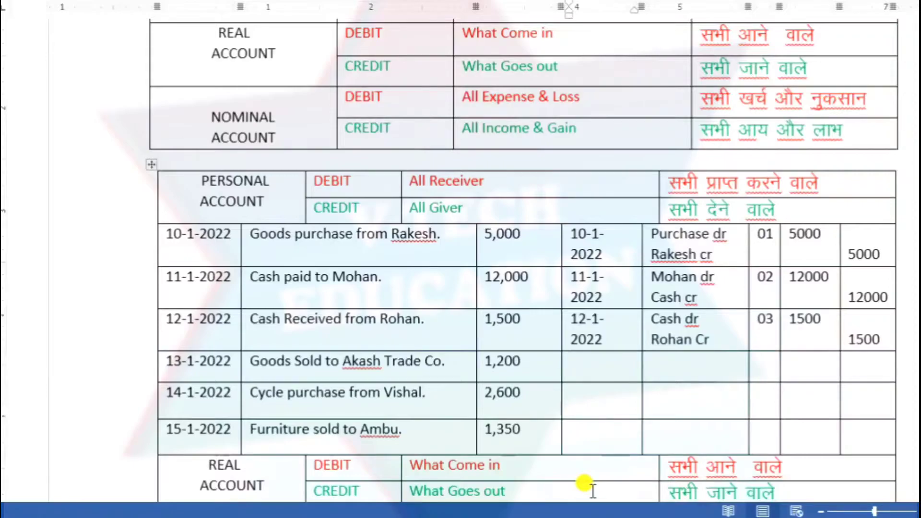
{"action": "type", "text": "13-0"}
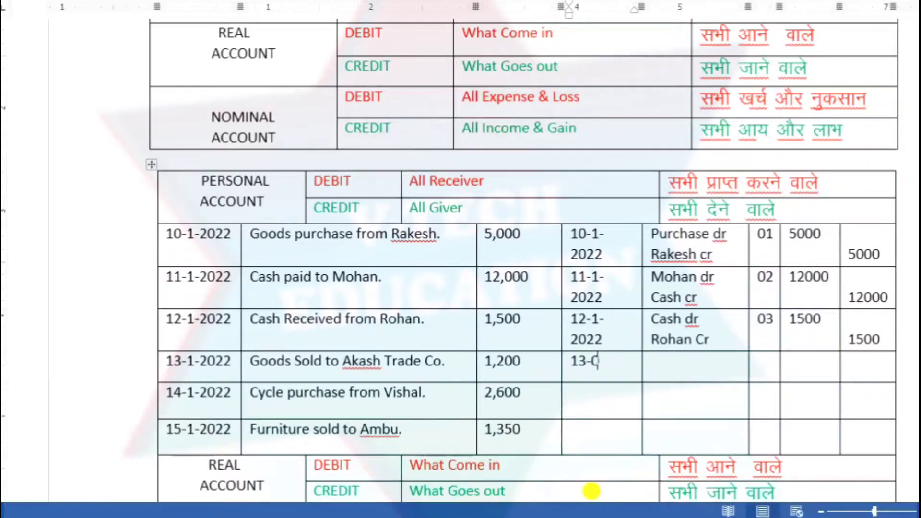
{"action": "type", "text": "1-2022"}
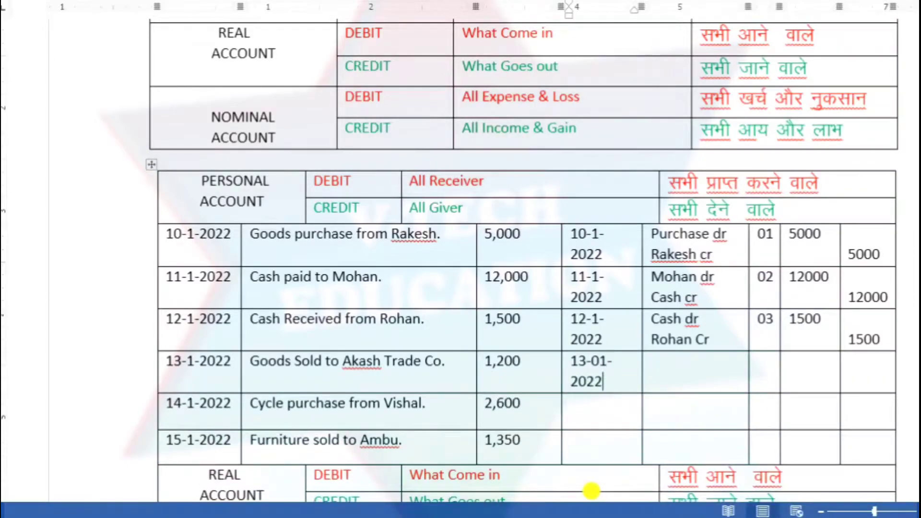
Step: Enter ATC Dr as the first line of the goods sale entry's account cell
{"action": "key", "text": "Tab"}
{"action": "type", "text": "at"}
{"action": "key", "text": "BackSpace"}
{"action": "key", "text": "BackSpace"}
{"action": "type", "text": "AT"}
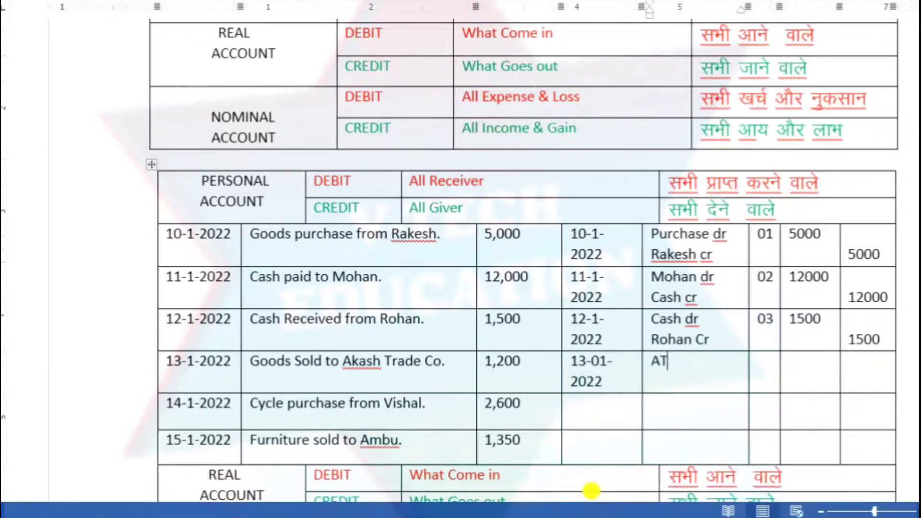
{"action": "type", "text": "C Dr"}
Step: Add Sale Cr as the second line of the goods sale entry's account cell
{"action": "key", "text": "Return"}
{"action": "type", "text": "sale"}
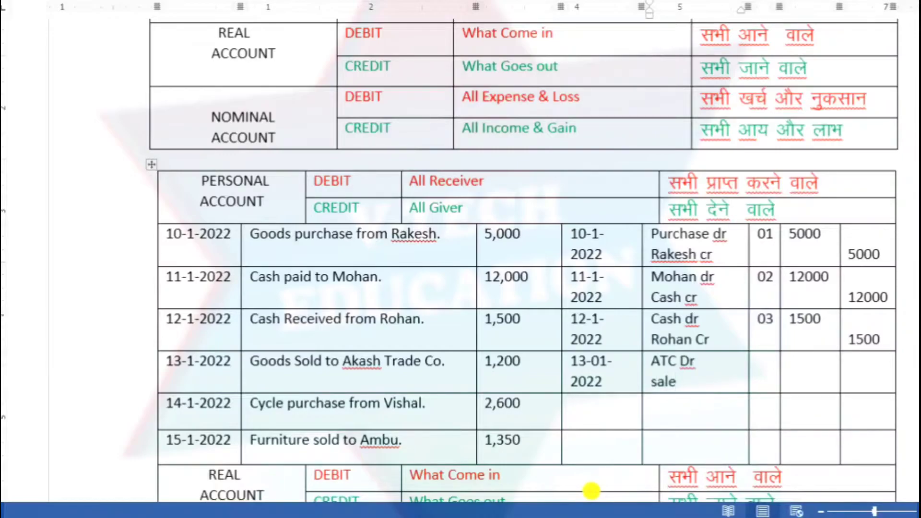
{"action": "key", "text": "BackSpace"}
{"action": "key", "text": "BackSpace"}
{"action": "type", "text": "SAle"}
{"action": "key", "text": "BackSpace"}
{"action": "key", "text": "BackSpace"}
{"action": "key", "text": "BackSpace"}
{"action": "type", "text": "ale Cr"}
Step: Enter 04 as the goods sale's entry number, with 1200 as debit and 1200 as credit aligned with Sale Cr
{"action": "left_click", "coordinate": [763, 385]}
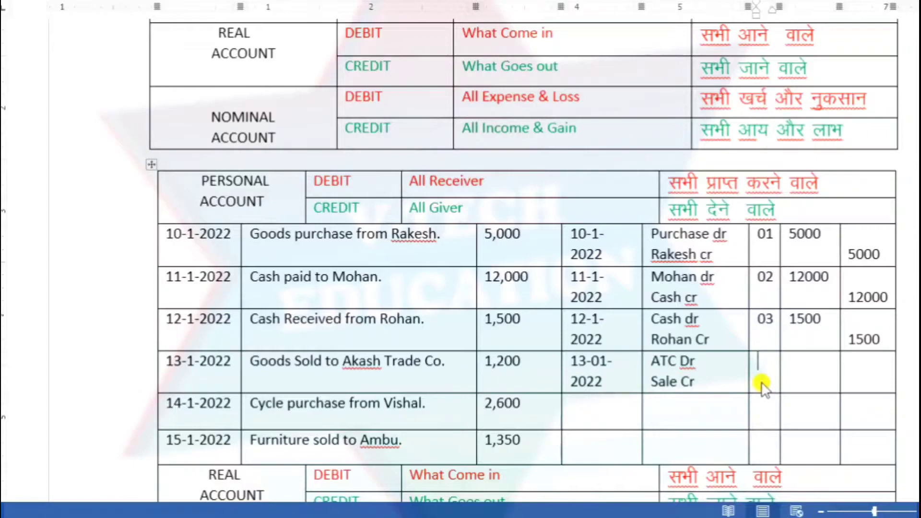
{"action": "type", "text": "04"}
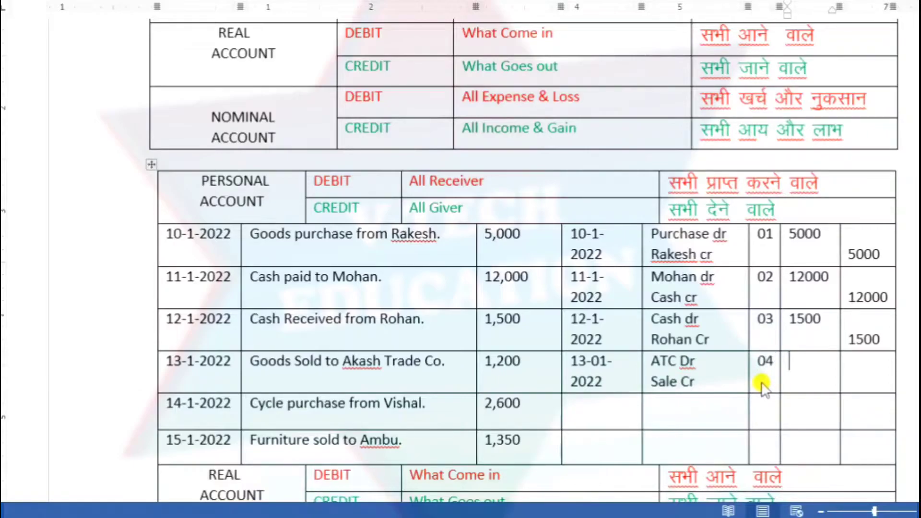
{"action": "type", "text": "12000"}
{"action": "key", "text": "BackSpace"}
{"action": "key", "text": "Tab"}
{"action": "type", "text": "1200"}
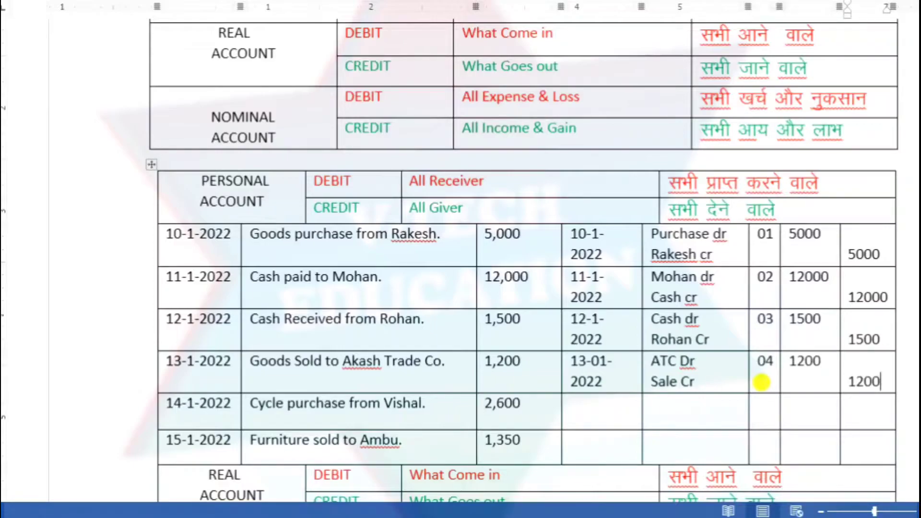
{"action": "left_click", "coordinate": [628, 407]}
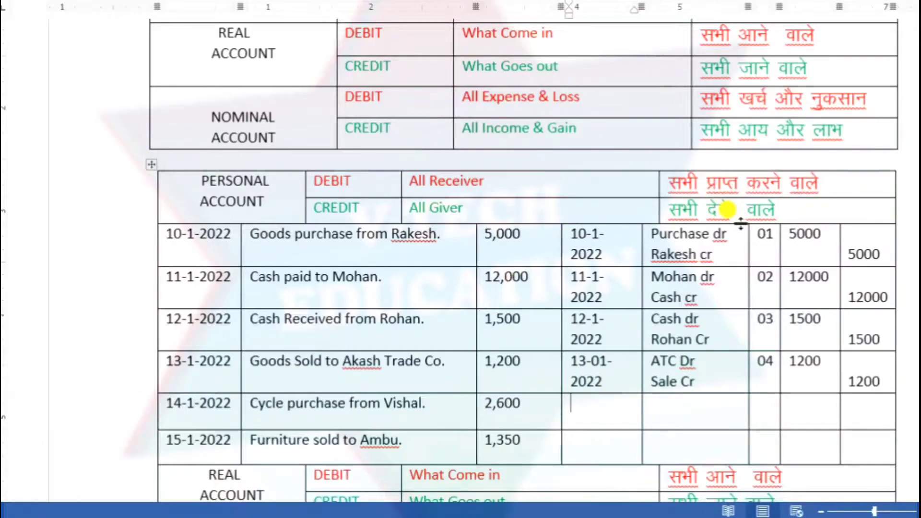
{"action": "type", "text": "cy"}
{"action": "key", "text": "BackSpace"}
{"action": "key", "text": "BackSpace"}
{"action": "key", "text": "Return"}
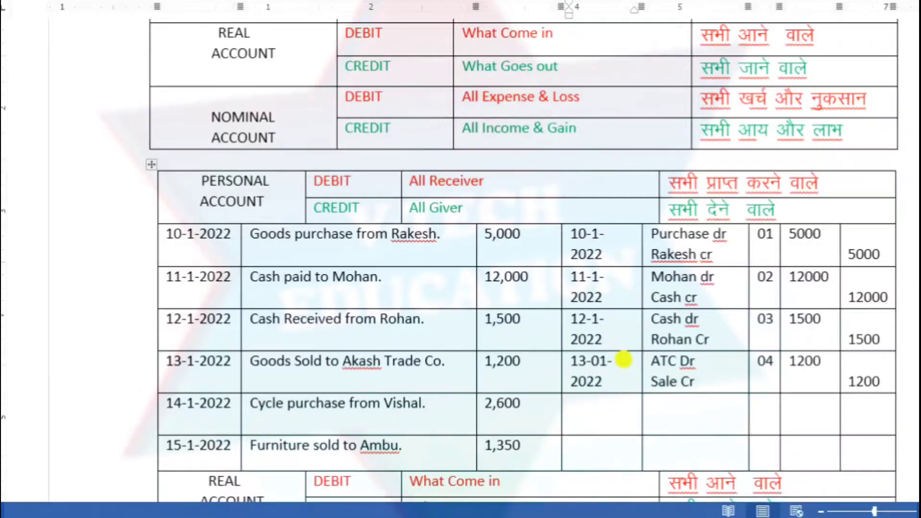
{"action": "key", "text": "BackSpace"}
{"action": "type", "text": "Cycle "}
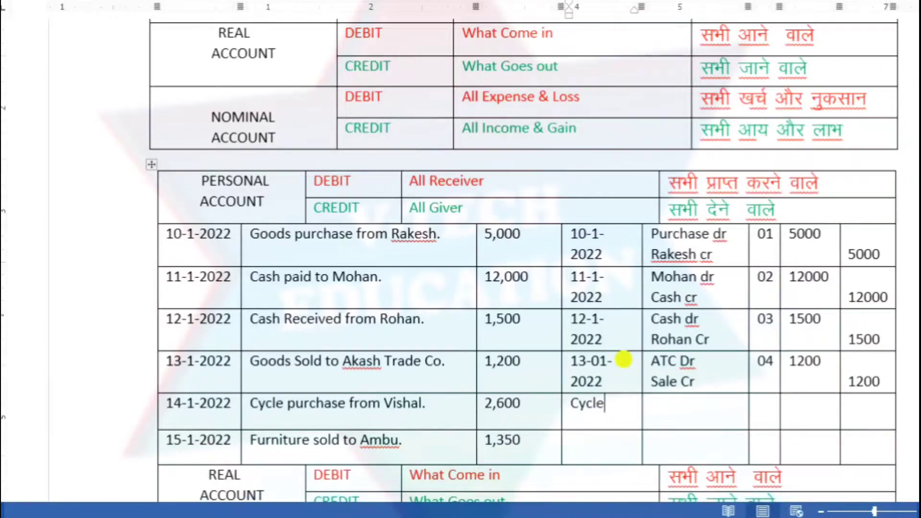
{"action": "type", "text": "cr"}
{"action": "key", "text": "BackSpace"}
{"action": "key", "text": "BackSpace"}
{"action": "type", "text": "Dr"}
{"action": "key", "text": "Return"}
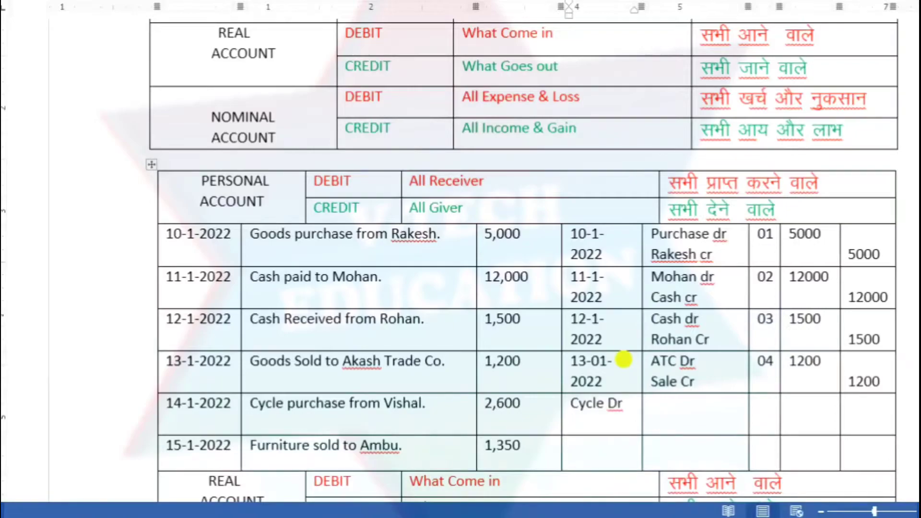
{"action": "type", "text": "Vioshsa"}
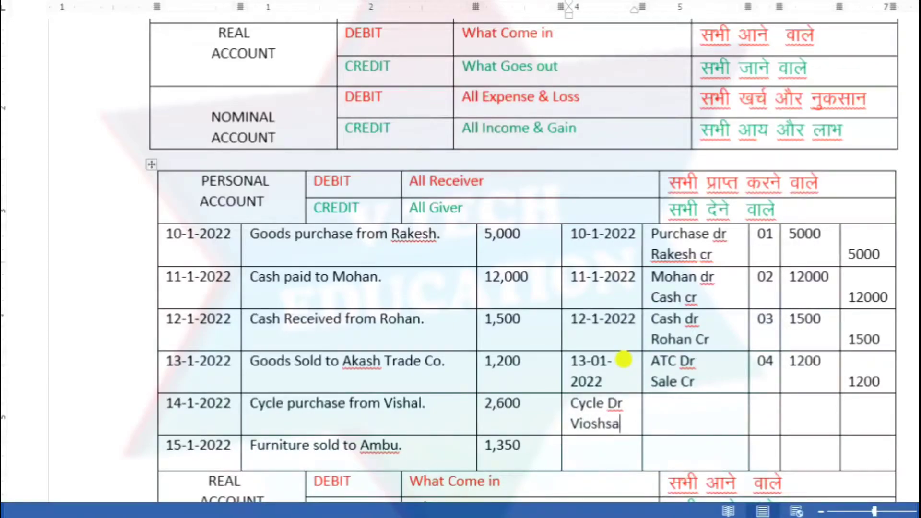
{"action": "key", "text": "BackSpace"}
{"action": "key", "text": "BackSpace"}
{"action": "key", "text": "BackSpace"}
{"action": "key", "text": "BackSpace"}
{"action": "key", "text": "BackSpace"}
{"action": "key", "text": "BackSpace"}
{"action": "key", "text": "BackSpace"}
{"action": "key", "text": "BackSpace"}
{"action": "key", "text": "BackSpace"}
{"action": "key", "text": "BackSpace"}
{"action": "key", "text": "BackSpace"}
{"action": "key", "text": "BackSpace"}
{"action": "key", "text": "BackSpace"}
{"action": "key", "text": "BackSpace"}
{"action": "key", "text": "BackSpace"}
{"action": "key", "text": "BackSpace"}
Step: In the cycle purchase row, enter the date 14-1-2022 and Cycle Dr as the first account line
{"action": "type", "text": "14"}
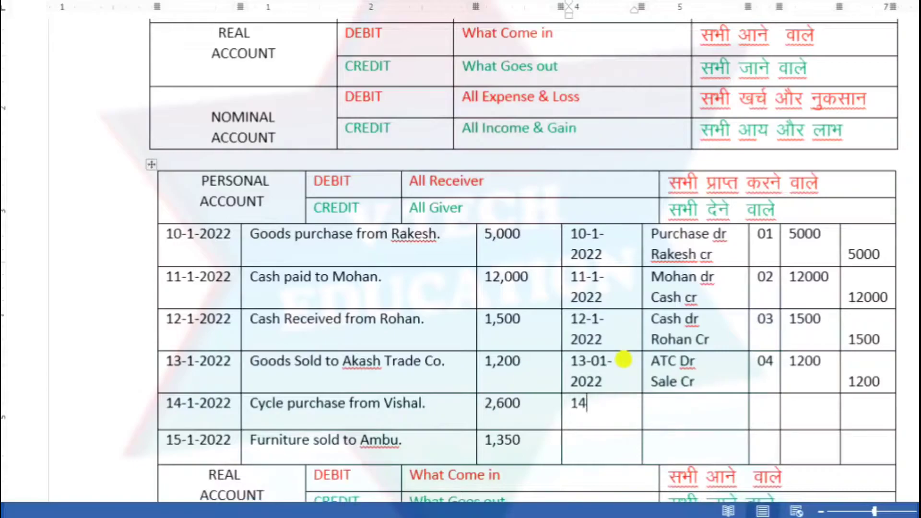
{"action": "type", "text": "-1-2022"}
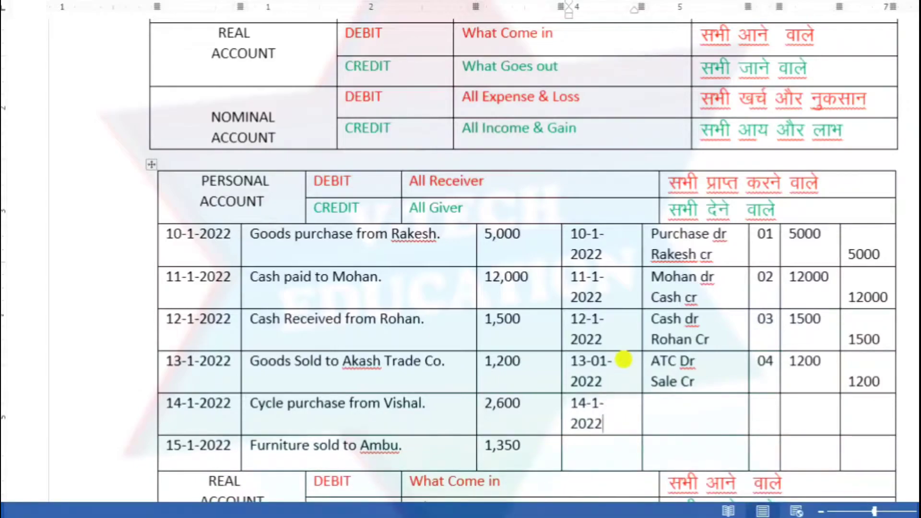
{"action": "key", "text": "Tab"}
{"action": "type", "text": "cYCLE"}
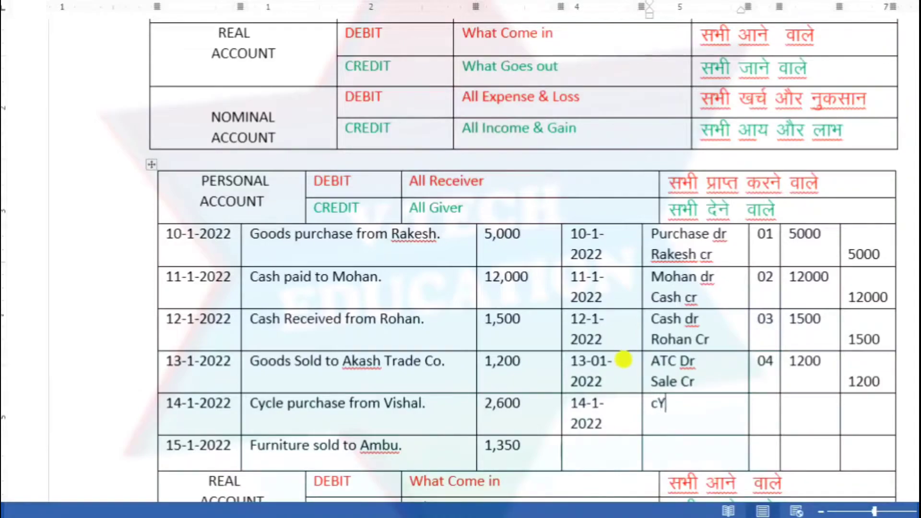
{"action": "key", "text": "BackSpace"}
{"action": "key", "text": "BackSpace"}
{"action": "key", "text": "BackSpace"}
{"action": "key", "text": "BackSpace"}
{"action": "key", "text": "BackSpace"}
{"action": "type", "text": "Cycle DE"}
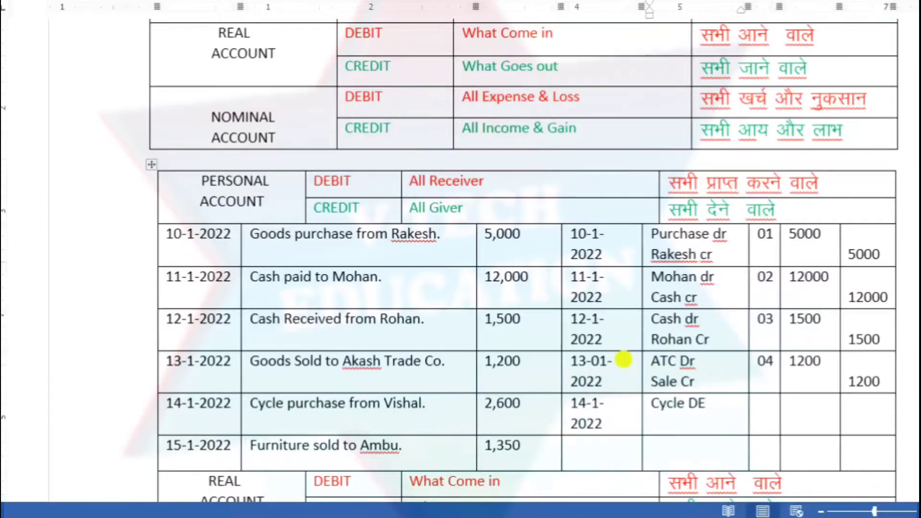
{"action": "key", "text": "BackSpace"}
{"action": "type", "text": "r"}
Step: Add the seller's name followed by Cr as the second line of the cycle purchase entry's account cell
{"action": "key", "text": "Return"}
{"action": "type", "text": "Vishal Dr"}
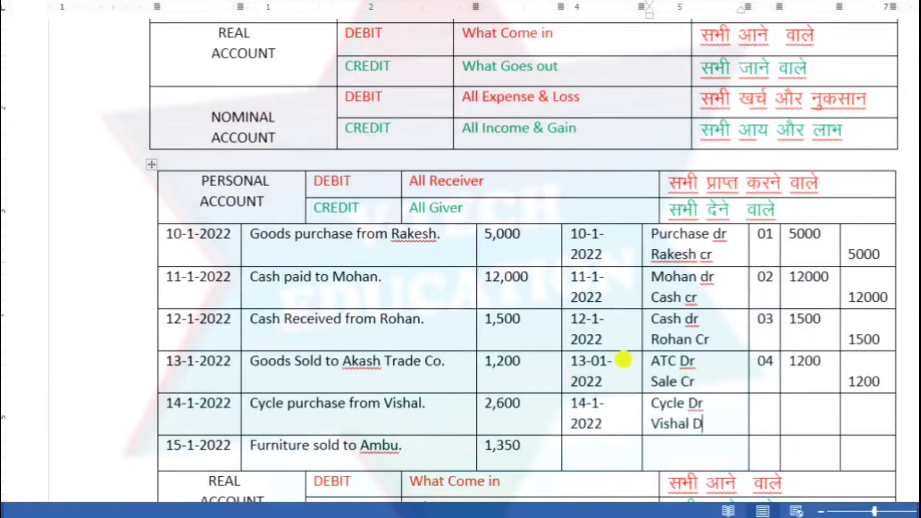
{"action": "key", "text": "BackSpace"}
{"action": "key", "text": "BackSpace"}
{"action": "key", "text": "BackSpace"}
{"action": "type", "text": "c"}
{"action": "key", "text": "BackSpace"}
{"action": "type", "text": "Cr"}
Step: Enter 05 as the cycle purchase's entry number, with 2600 as debit and 2600 as credit on the second line
{"action": "key", "text": "Tab"}
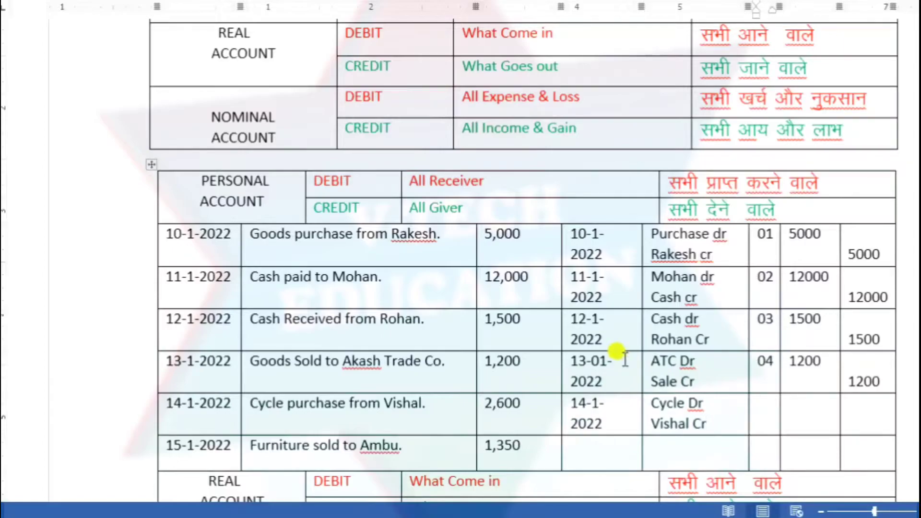
{"action": "type", "text": "05"}
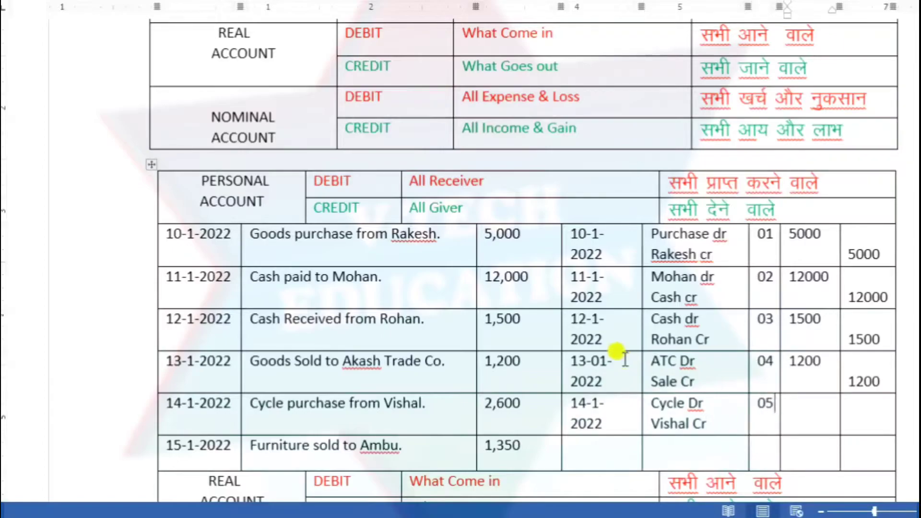
{"action": "key", "text": "Tab"}
{"action": "type", "text": "2600"}
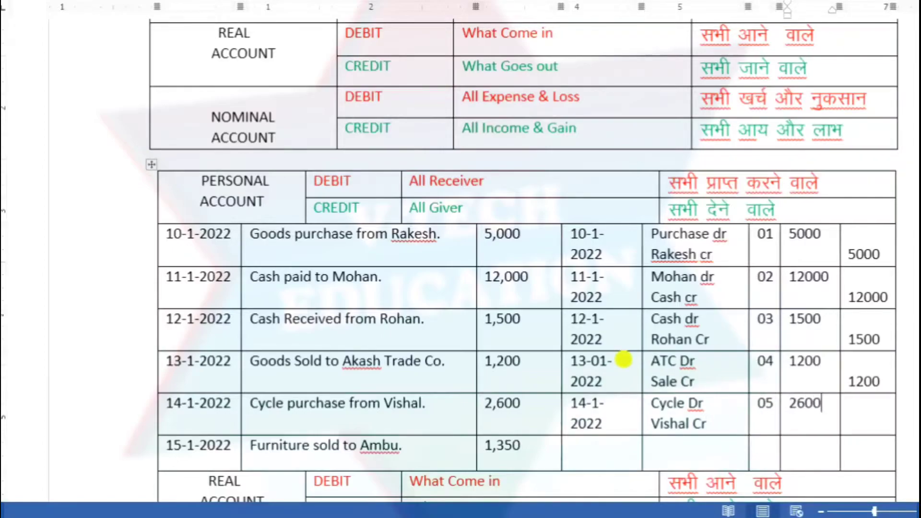
{"action": "key", "text": "Tab"}
{"action": "key", "text": "Return"}
{"action": "type", "text": "2600"}
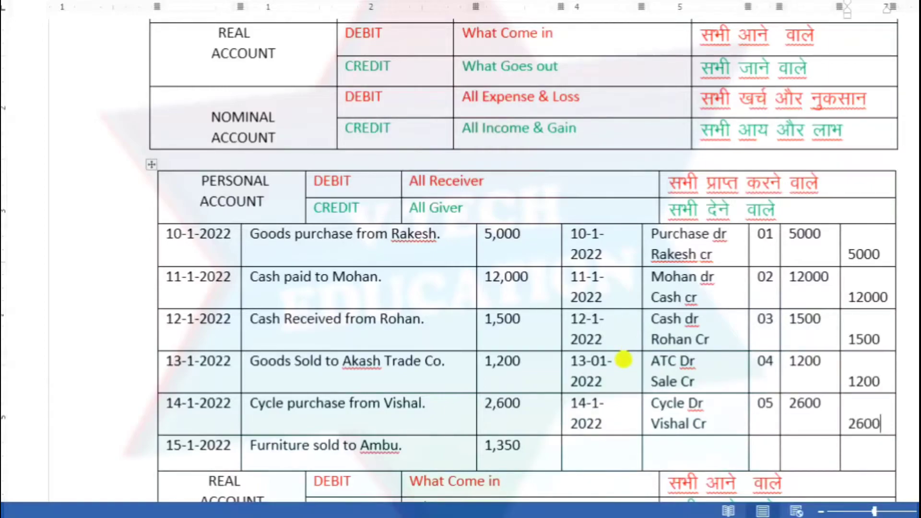
Step: Enter the date 15-1-2022 in the furniture sale row and place the cursor in its account cell
{"action": "left_click", "coordinate": [573, 445]}
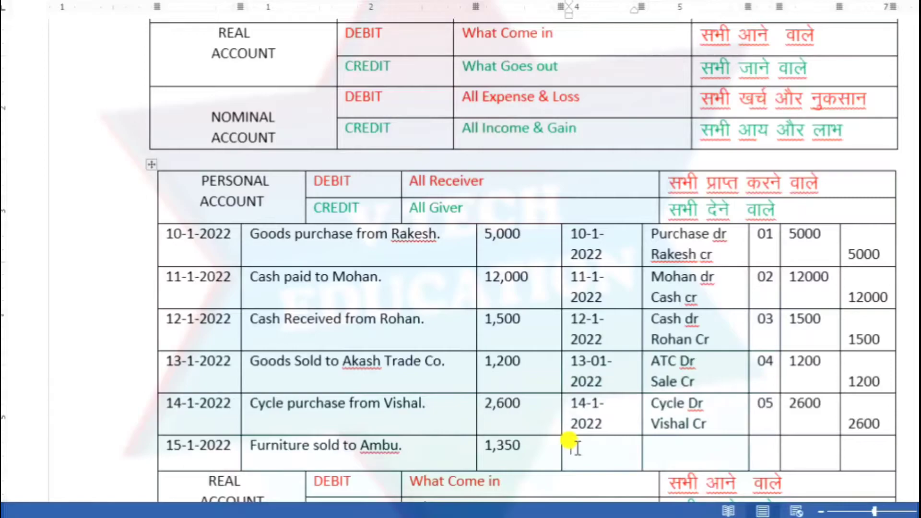
{"action": "left_click", "coordinate": [578, 448]}
{"action": "type", "text": "15-1-20022"}
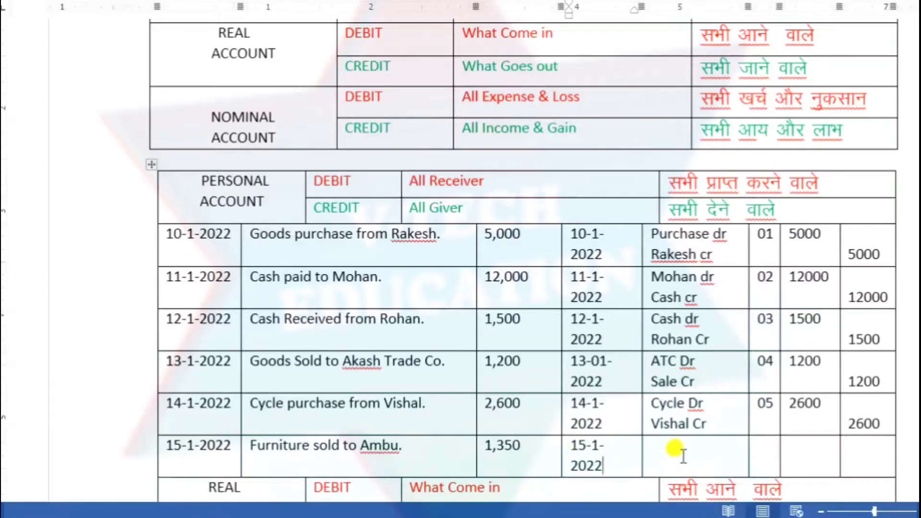
{"action": "left_click", "coordinate": [667, 447]}
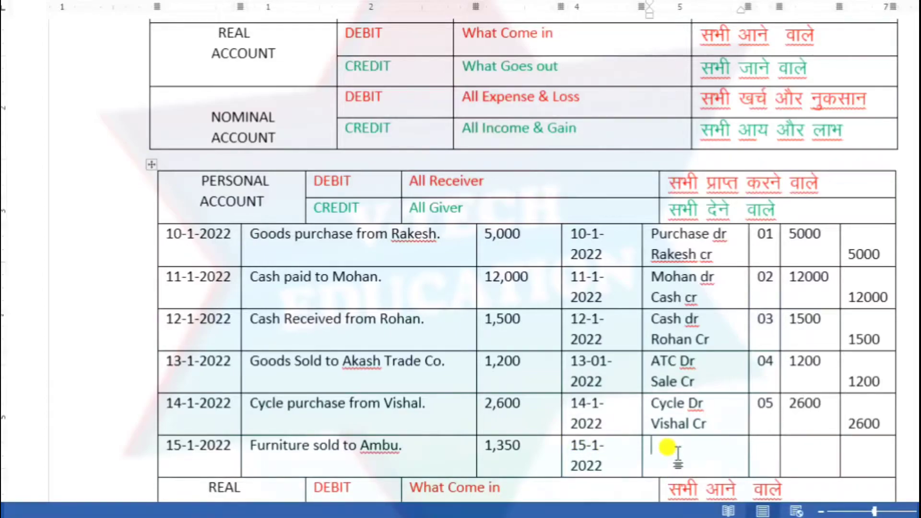
Step: In the furniture sale entry's account cell, enter the buyer's name followed by Dr, with Furniture Cr on the second line
{"action": "type", "text": "A"}
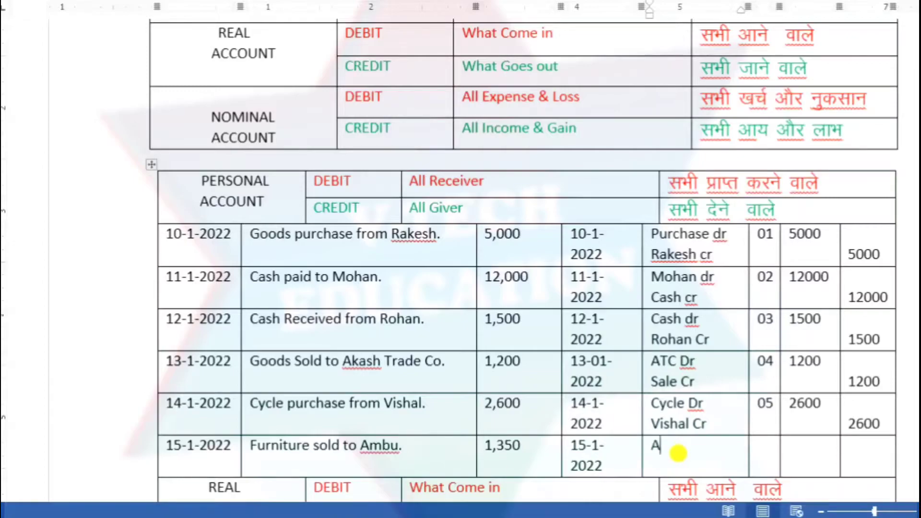
{"action": "type", "text": "mbu Dr"}
{"action": "key", "text": "Return"}
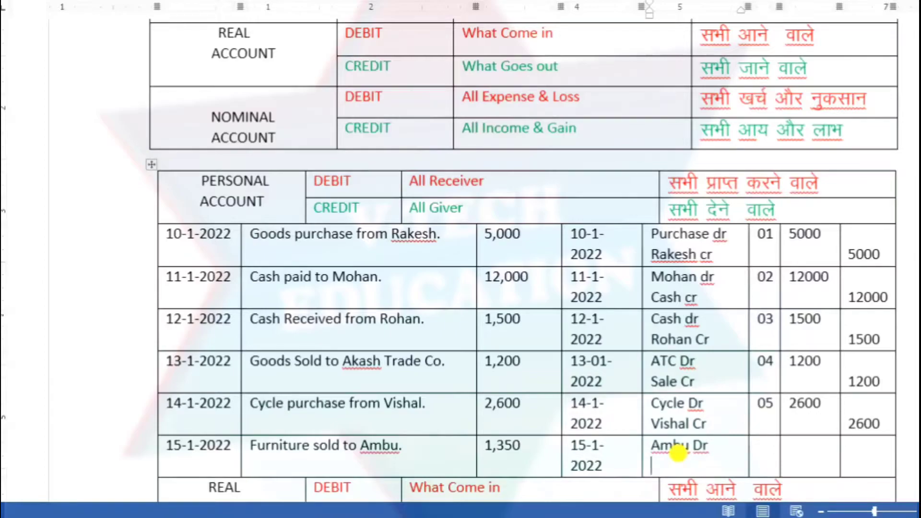
{"action": "type", "text": "Fur"}
{"action": "type", "text": " i"}
{"action": "key", "text": "BackSpace"}
{"action": "key", "text": "BackSpace"}
{"action": "type", "text": "niture"}
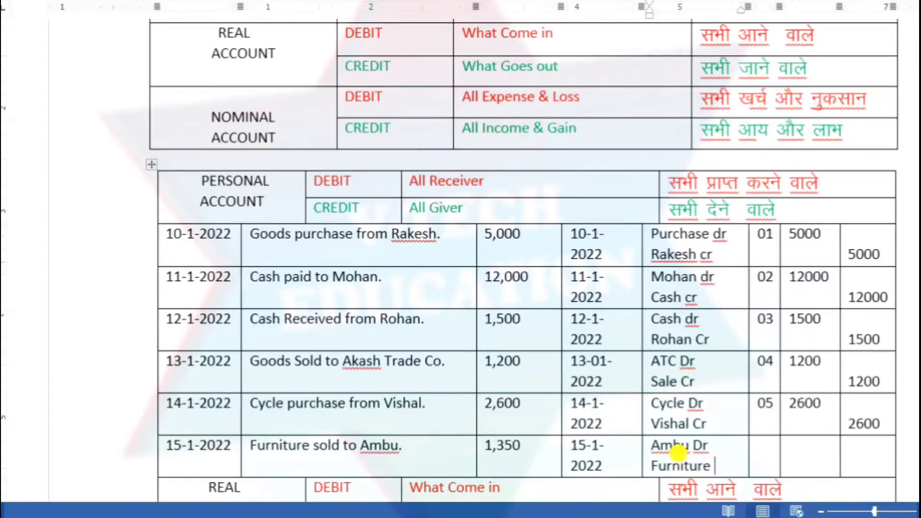
{"action": "type", "text": " CV"}
{"action": "key", "text": "BackSpace"}
{"action": "type", "text": "r"}
{"action": "key", "text": "Tab"}
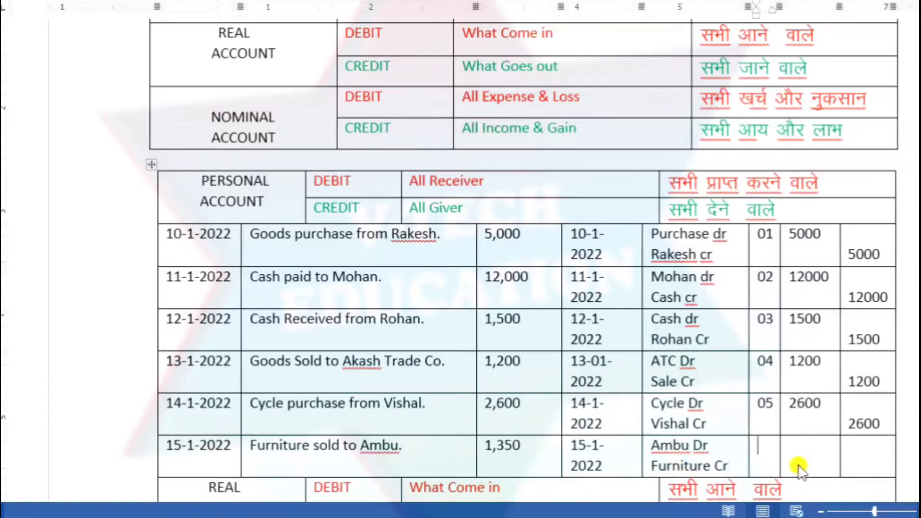
Step: Enter 06 as the furniture sale's entry number, with 1350 as debit and 1350 as credit on the second line
{"action": "type", "text": "6"}
{"action": "key", "text": "BackSpace"}
{"action": "type", "text": "06"}
{"action": "left_click", "coordinate": [798, 464]}
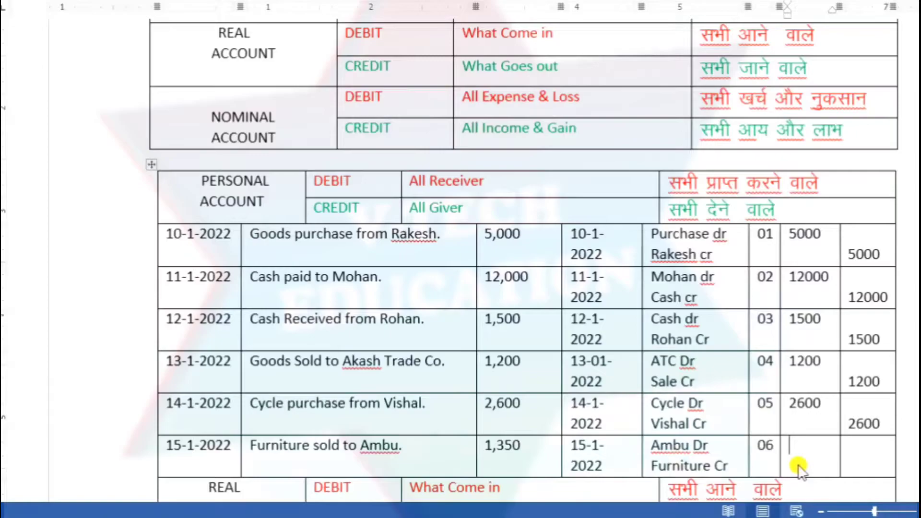
{"action": "type", "text": "1350"}
{"action": "key", "text": "Tab"}
{"action": "key", "text": "Return"}
{"action": "type", "text": "1350"}
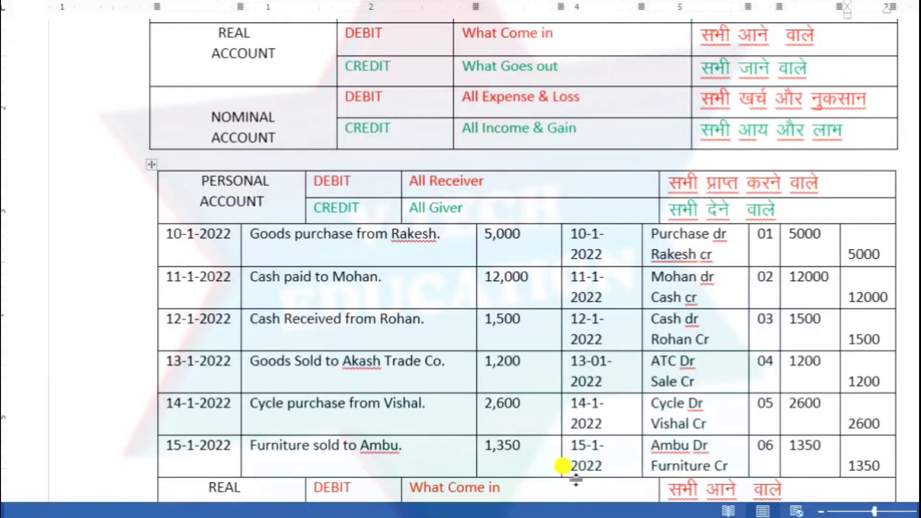
Step: Enter the date 10-1-2022 in the plant purchase row of the real account section
{"action": "scroll", "coordinate": [575, 479], "scroll_direction": "down", "scroll_amount": 7}
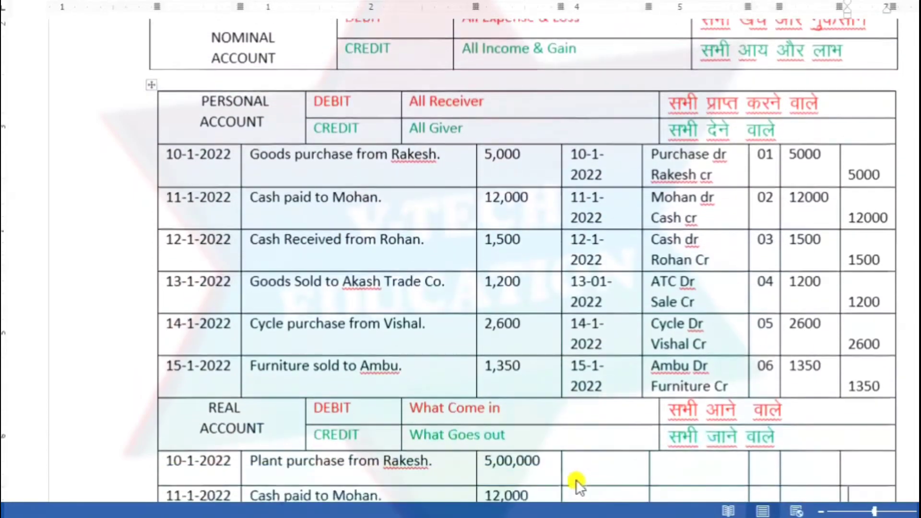
{"action": "scroll", "coordinate": [575, 479], "scroll_direction": "down", "scroll_amount": 10}
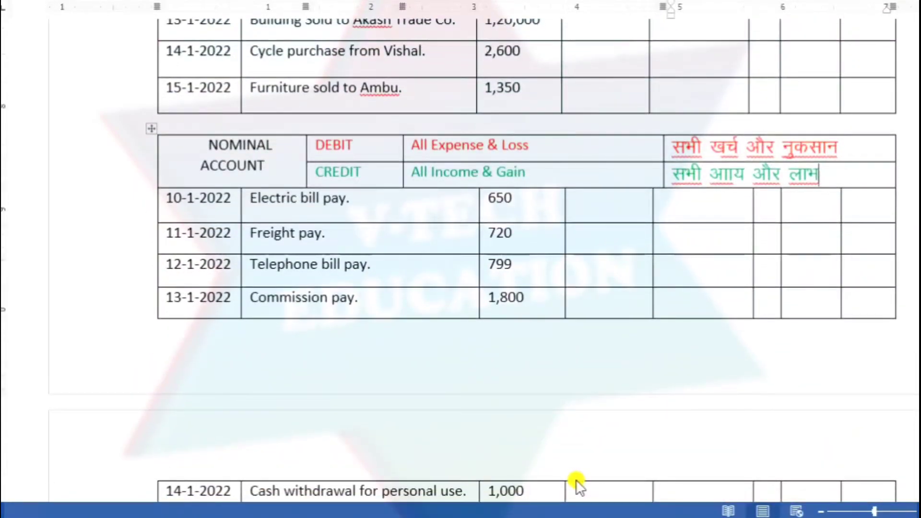
{"action": "scroll", "coordinate": [575, 479], "scroll_direction": "up", "scroll_amount": 1}
{"action": "scroll", "coordinate": [575, 479], "scroll_direction": "up", "scroll_amount": 5}
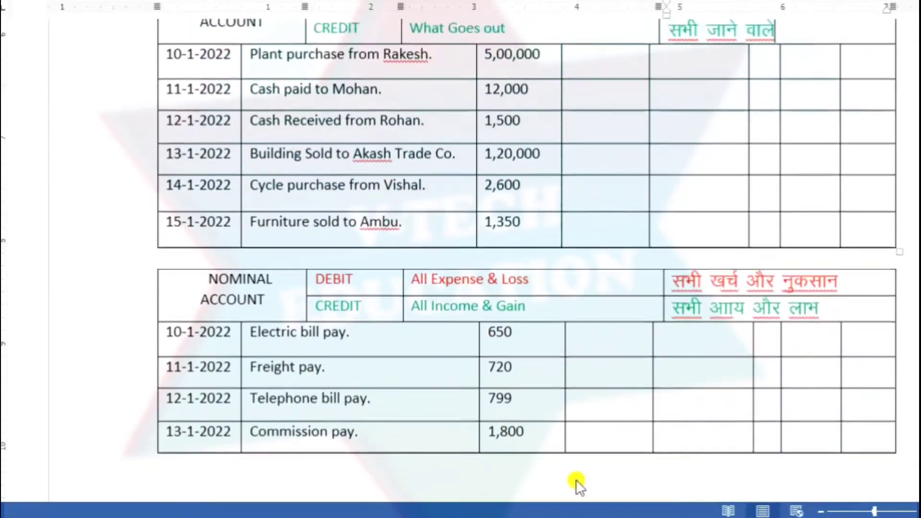
{"action": "scroll", "coordinate": [575, 479], "scroll_direction": "up", "scroll_amount": 1}
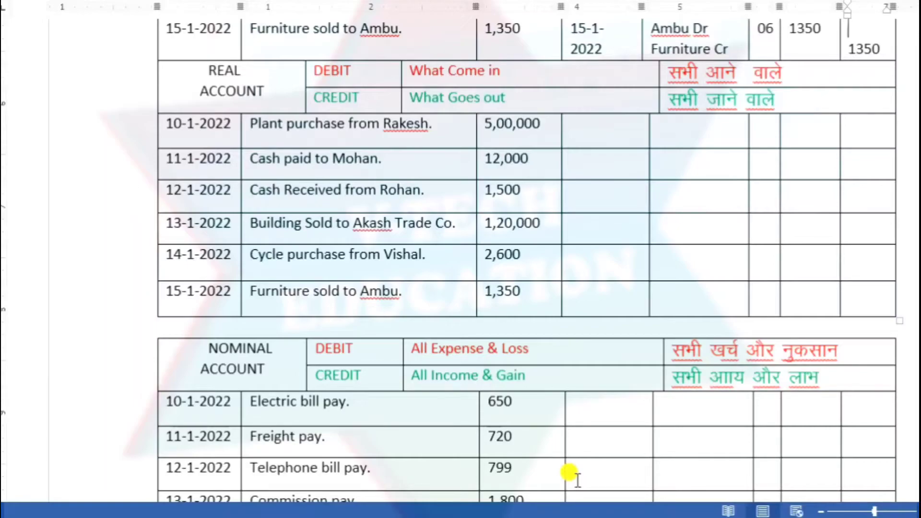
{"action": "left_click", "coordinate": [767, 77]}
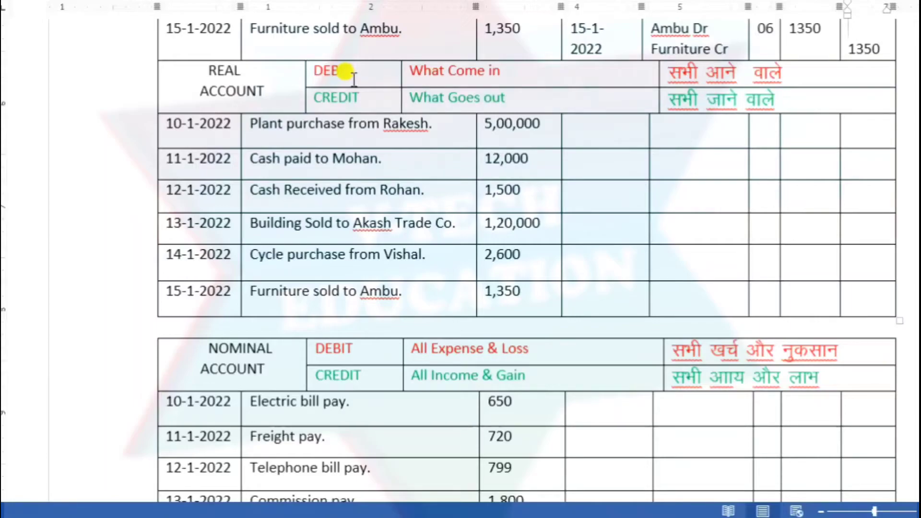
{"action": "left_click", "coordinate": [602, 125]}
{"action": "type", "text": "10"}
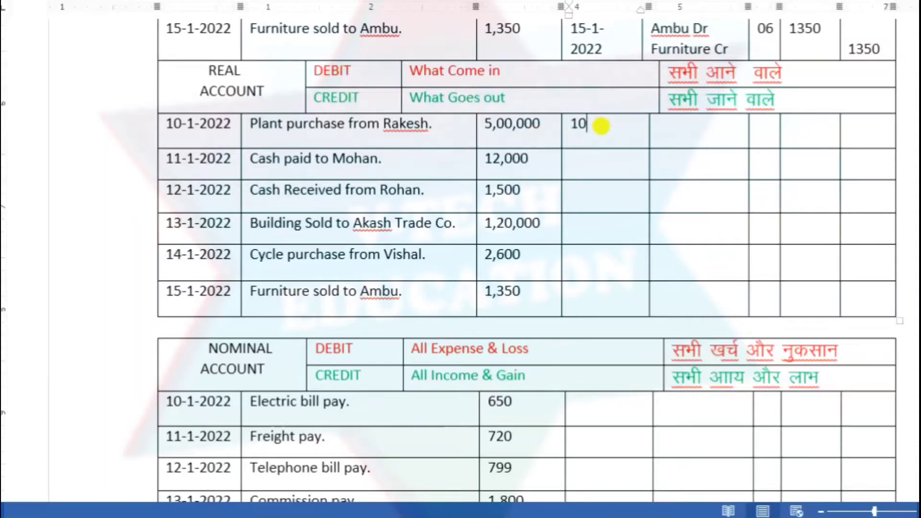
{"action": "type", "text": "-1-2022"}
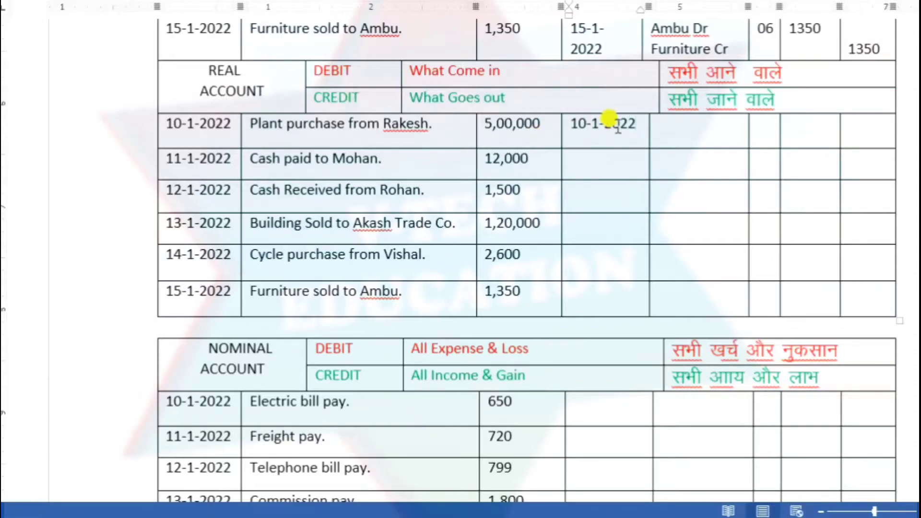
Step: In the plant purchase entry's account cell, enter Plant Dr, with the seller's name followed by Cr on the second line
{"action": "left_click", "coordinate": [689, 126]}
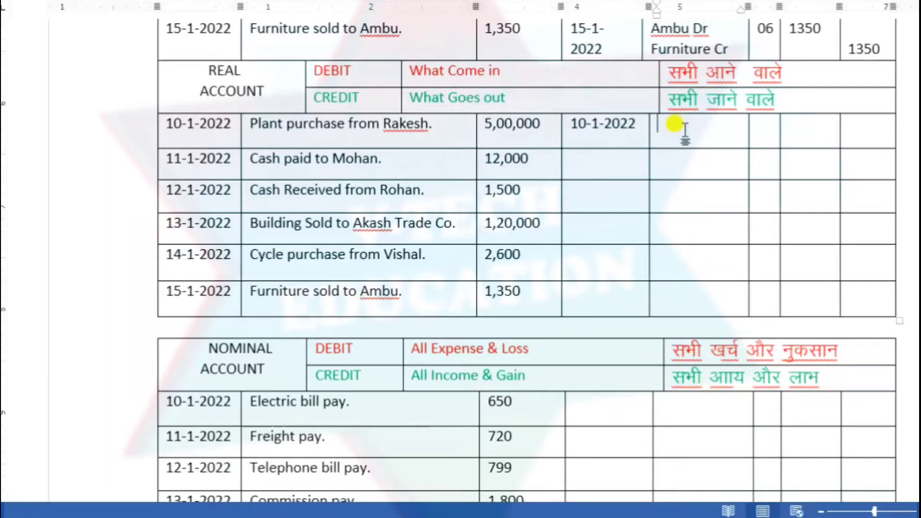
{"action": "type", "text": "P"}
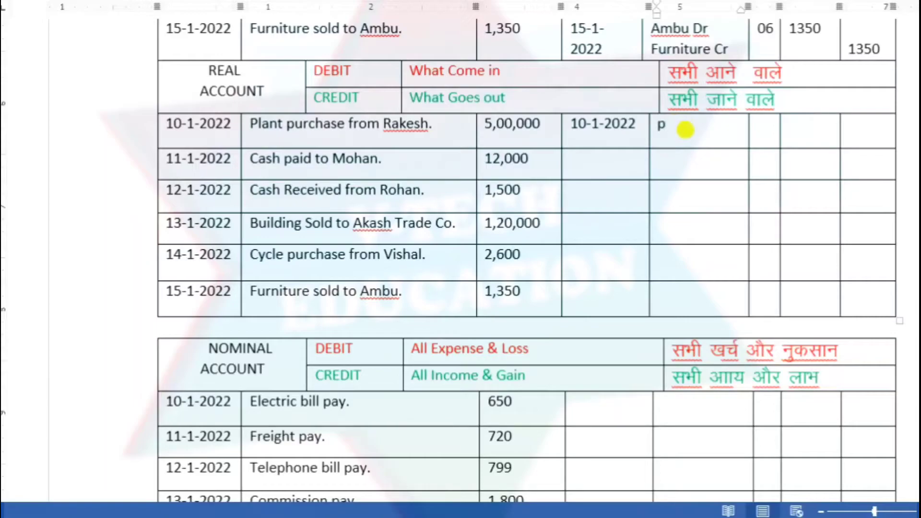
{"action": "type", "text": "lan"}
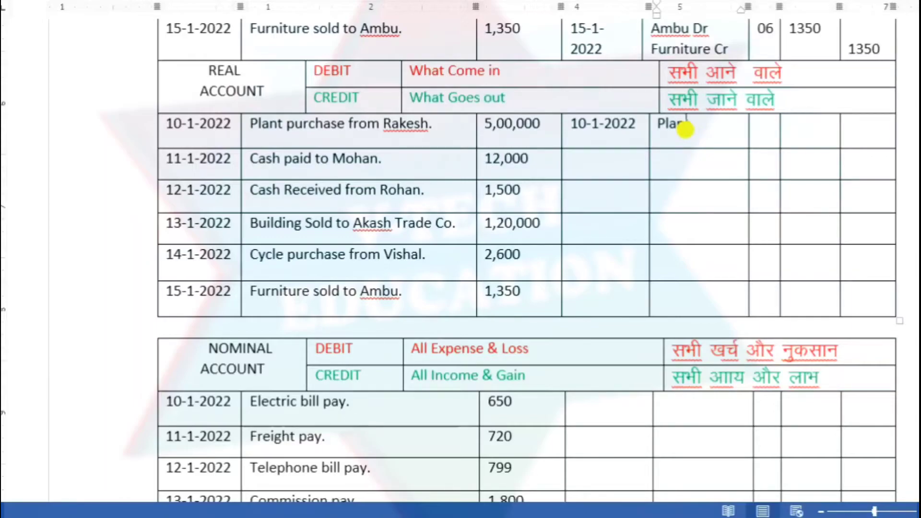
{"action": "type", "text": "t Dr"}
{"action": "key", "text": "Return"}
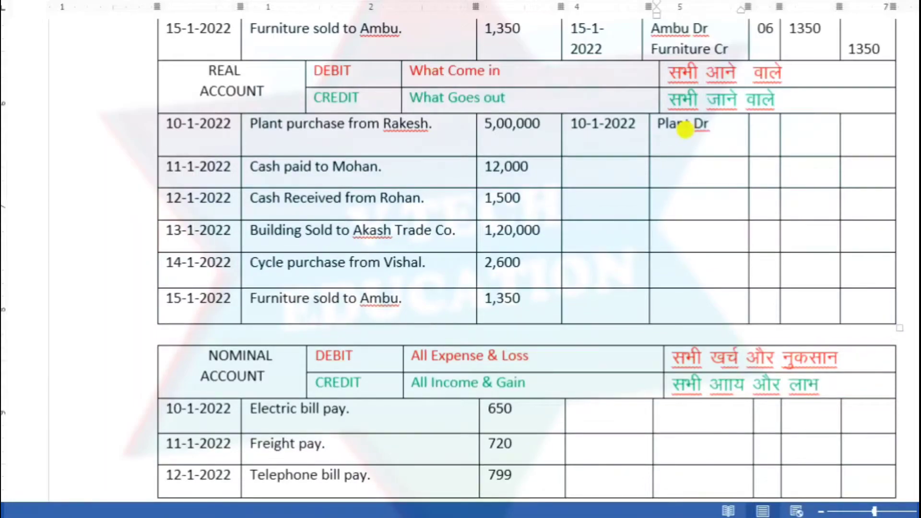
{"action": "type", "text": "Rakesh Cr"}
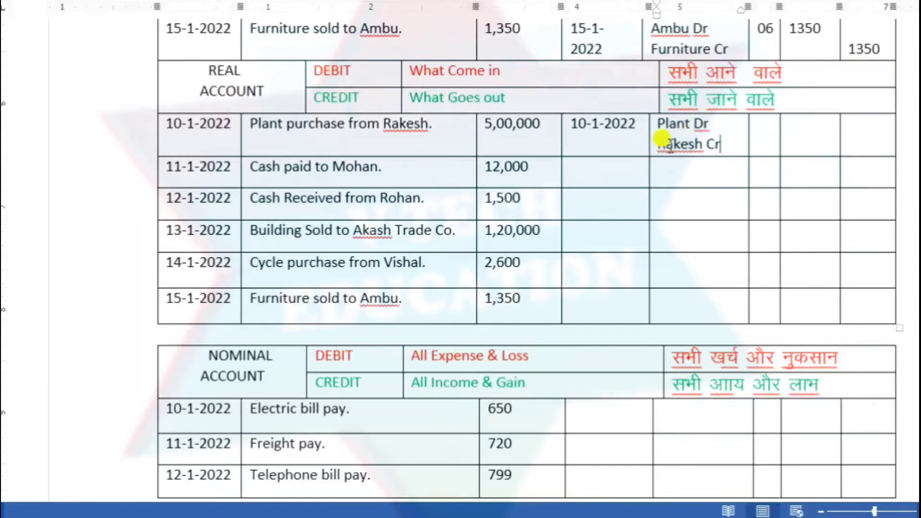
Step: Enter 07 as the plant purchase's entry number, with 500000 as debit and 500000 as credit on the second line
{"action": "left_click", "coordinate": [761, 138]}
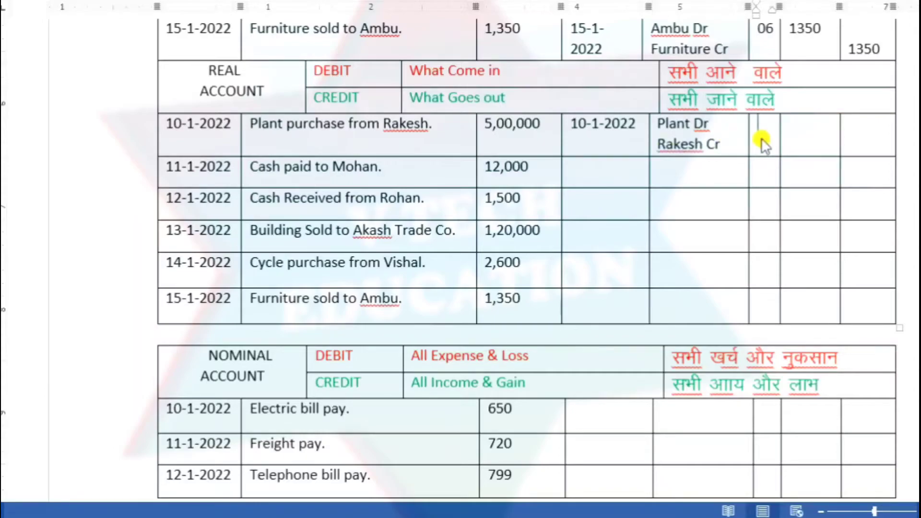
{"action": "type", "text": "07"}
{"action": "left_click", "coordinate": [797, 137]}
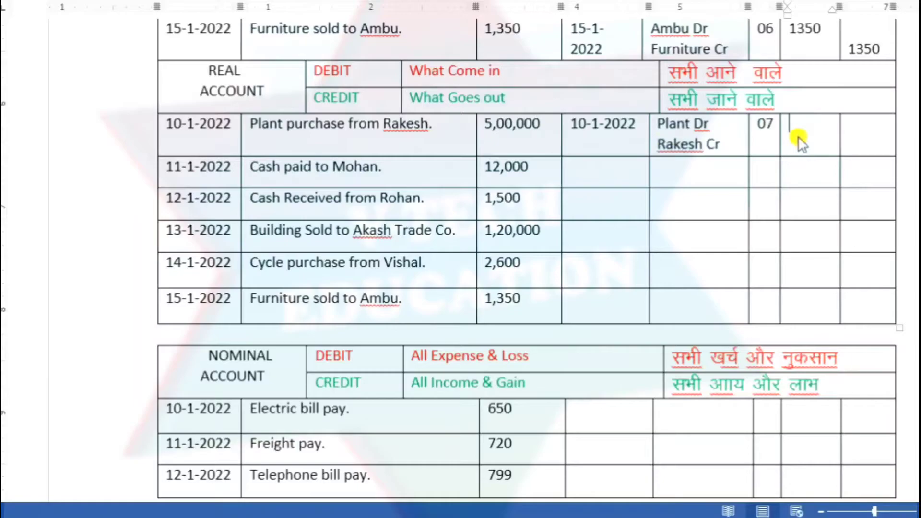
{"action": "type", "text": "500000"}
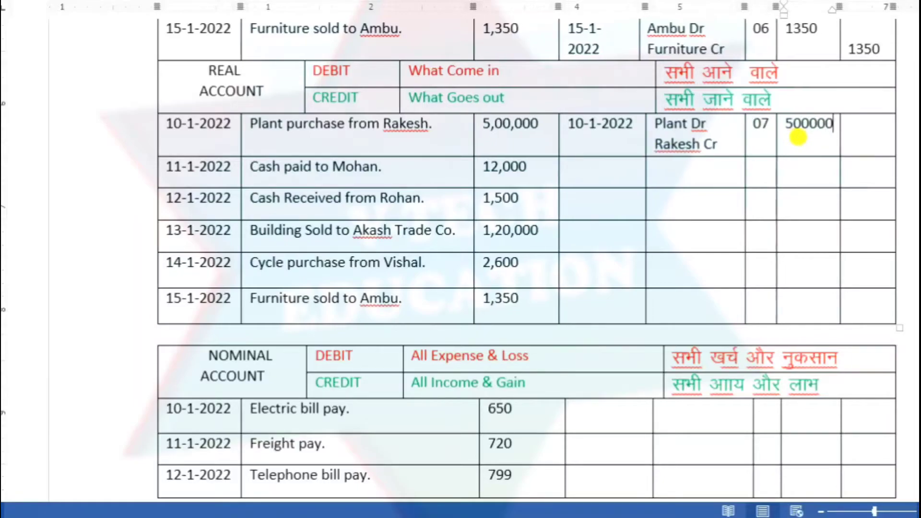
{"action": "key", "text": "Tab"}
{"action": "key", "text": "Return"}
{"action": "type", "text": "5000"}
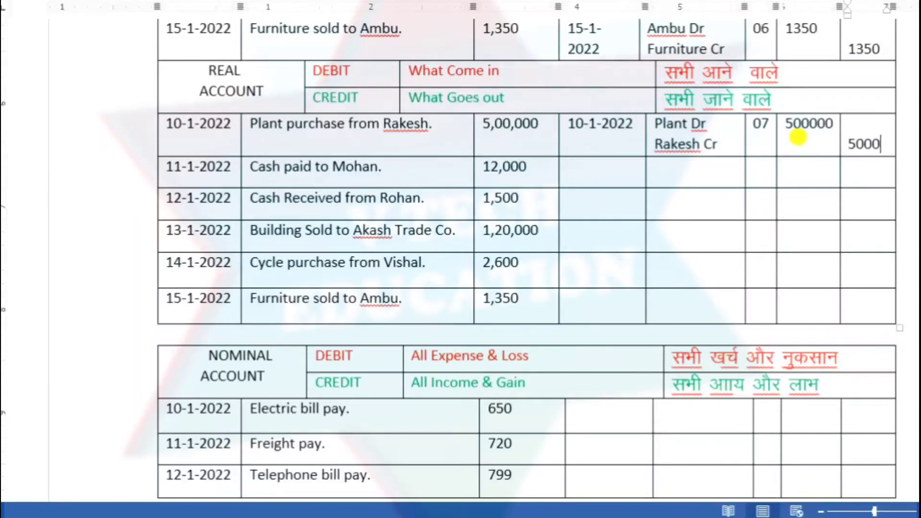
{"action": "type", "text": "00"}
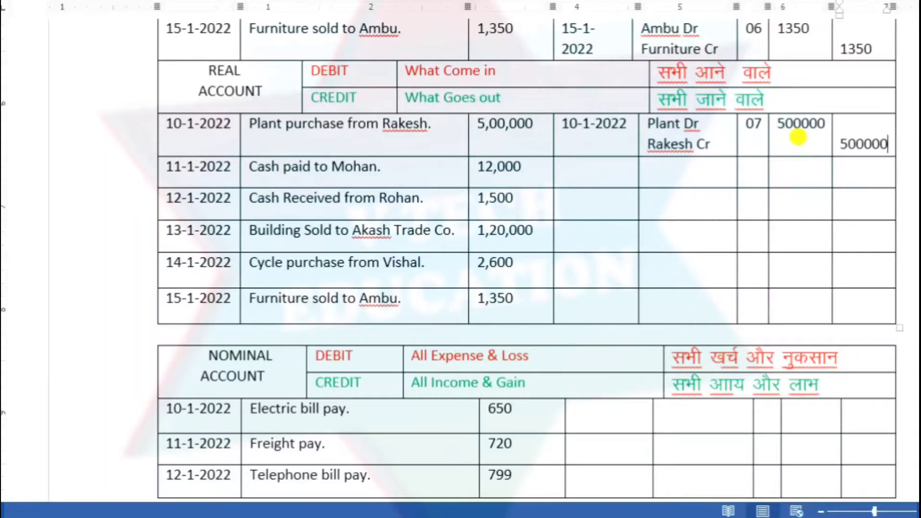
{"action": "key", "text": "Return"}
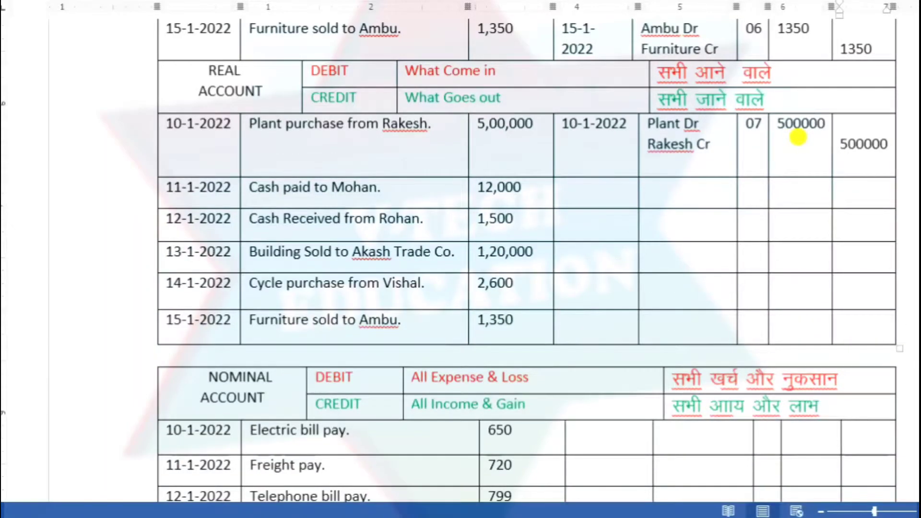
{"action": "key", "text": "BackSpace"}
Step: Enter the date 11-1-2022 in the real account section's cash paid row
{"action": "left_click", "coordinate": [577, 165]}
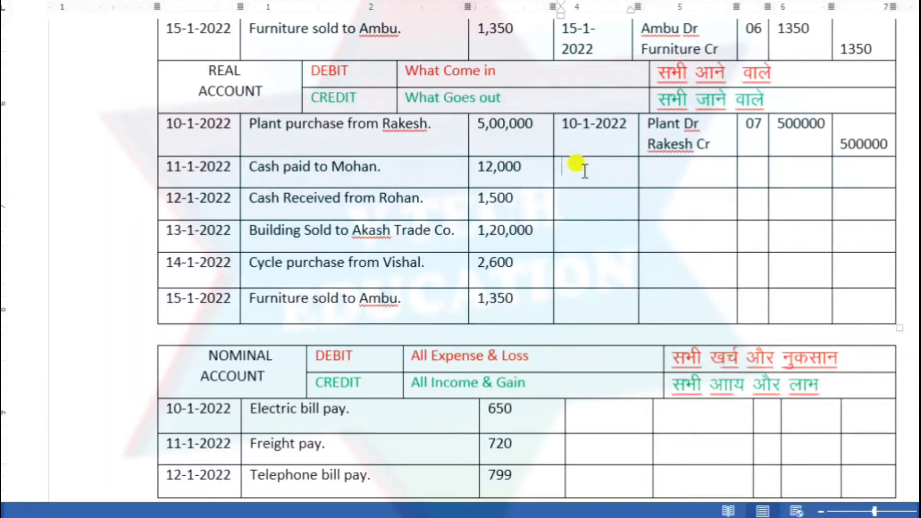
{"action": "type", "text": "11-1-2022"}
{"action": "key", "text": "Tab"}
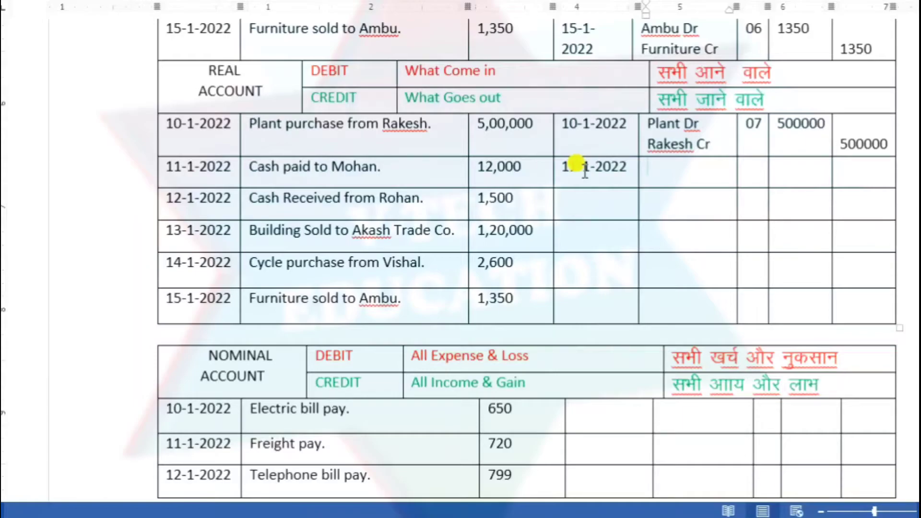
Step: In the cash paid entry's account cell, enter the payee's name followed by Dr, with Cash Cr on the second line
{"action": "type", "text": "Mohgan"}
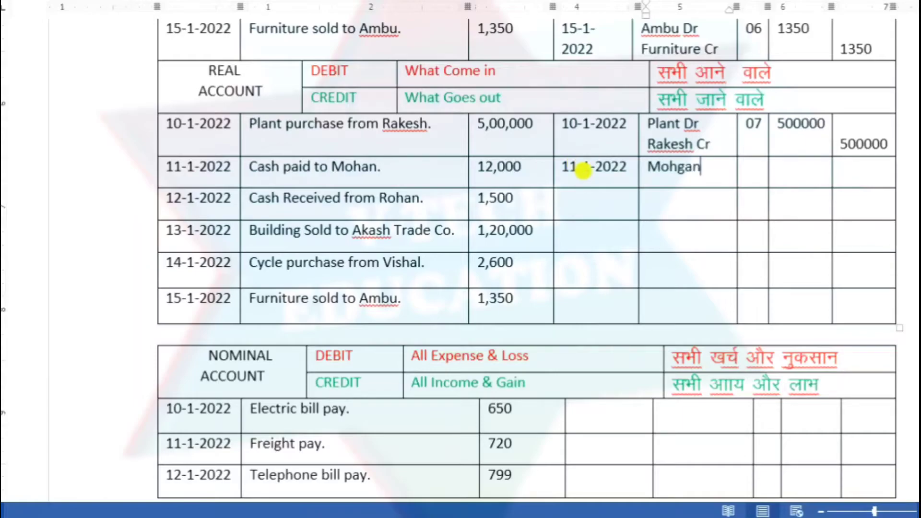
{"action": "key", "text": "BackSpace"}
{"action": "key", "text": "BackSpace"}
{"action": "key", "text": "BackSpace"}
{"action": "type", "text": "an Dr"}
{"action": "key", "text": "Return"}
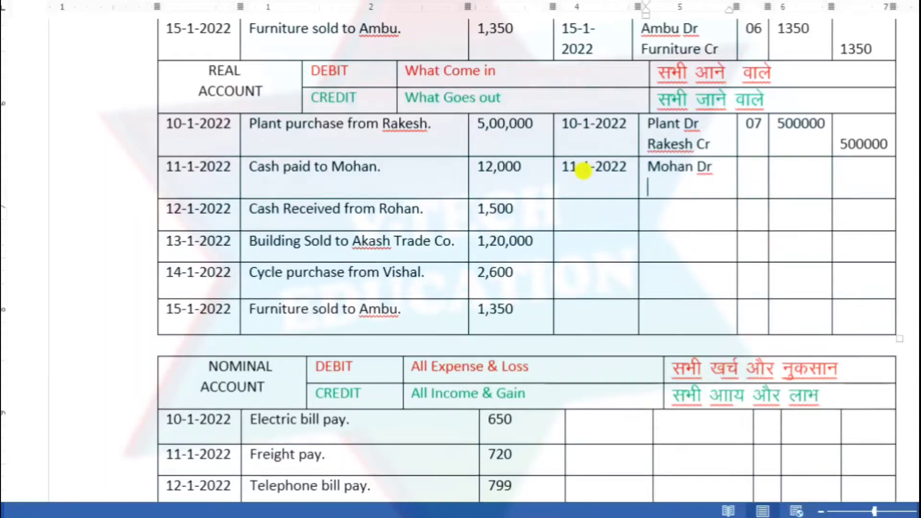
{"action": "type", "text": "CA"}
{"action": "key", "text": "BackSpace"}
{"action": "type", "text": "ash Cr"}
Step: Enter 08 as the cash paid entry's number, with 12000 as debit and 12000 as credit on the second line
{"action": "left_click", "coordinate": [741, 168]}
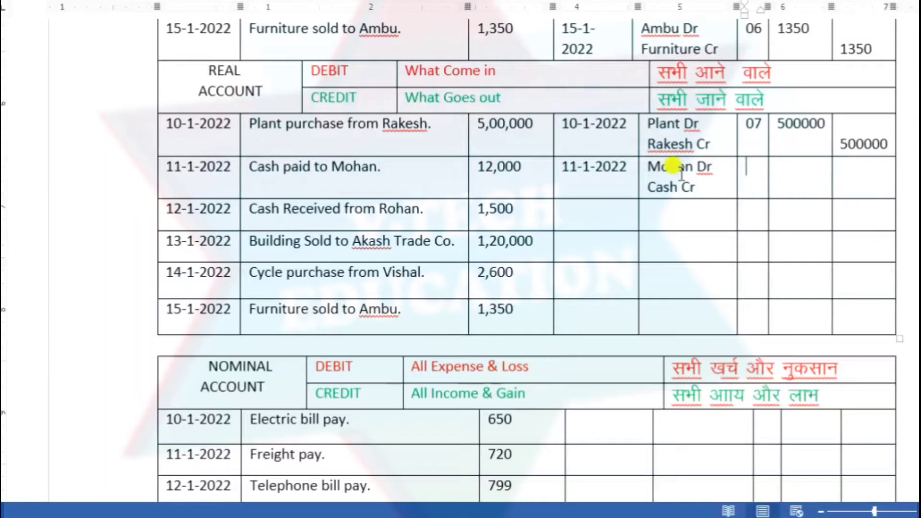
{"action": "type", "text": "08"}
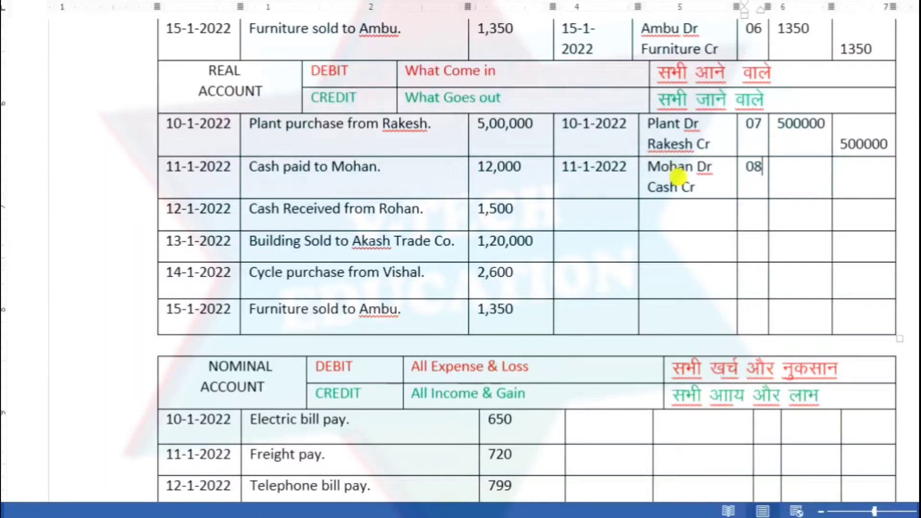
{"action": "key", "text": "Tab"}
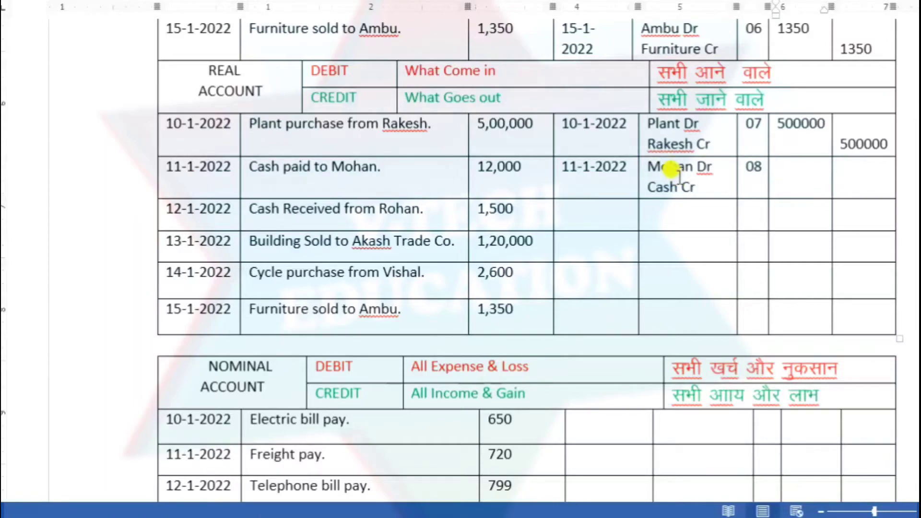
{"action": "type", "text": "12000"}
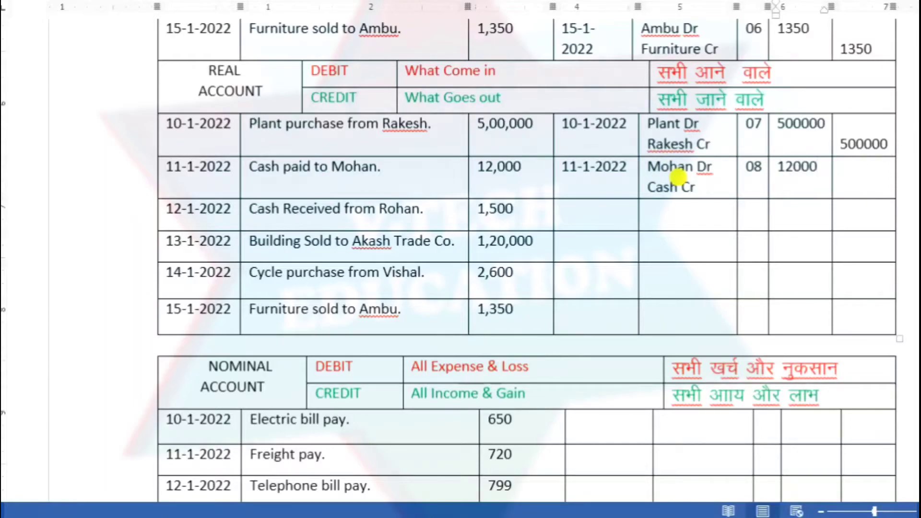
{"action": "key", "text": "Tab"}
{"action": "key", "text": "Return"}
{"action": "type", "text": "12000"}
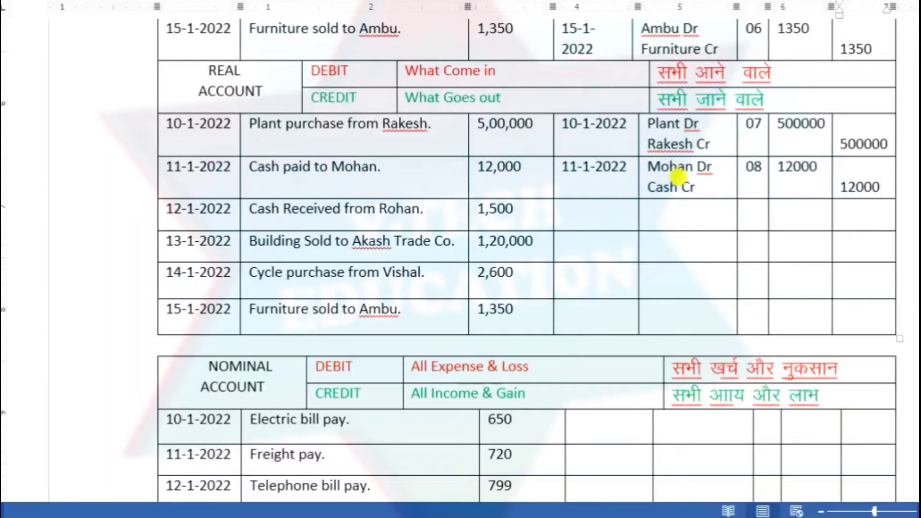
Step: Enter the date 12-1-2022 in the real account section's cash received row
{"action": "left_click", "coordinate": [614, 214]}
{"action": "type", "text": "12-1-"}
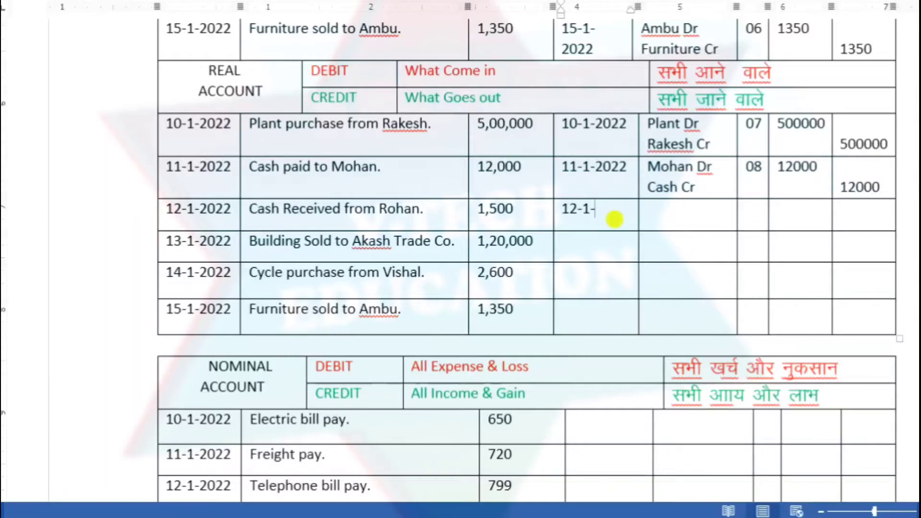
{"action": "type", "text": "2022"}
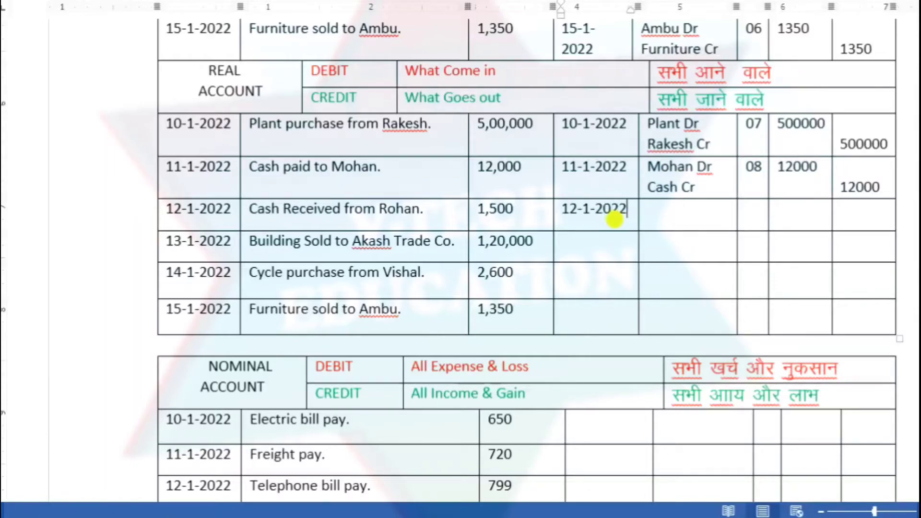
Step: In the cash received entry's account cell, enter Cash Dr, with the payer's name followed by Cr on the second line
{"action": "left_click", "coordinate": [684, 227]}
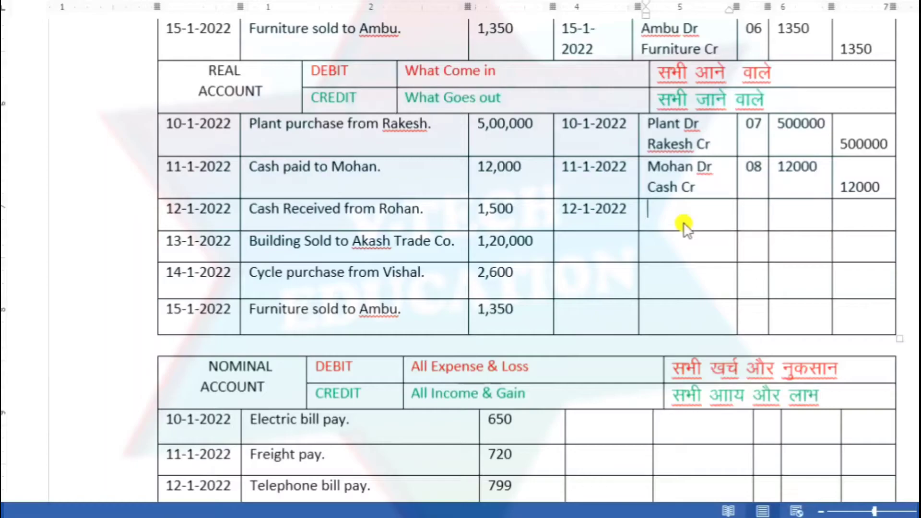
{"action": "type", "text": "Cash Dr"}
{"action": "key", "text": "Return"}
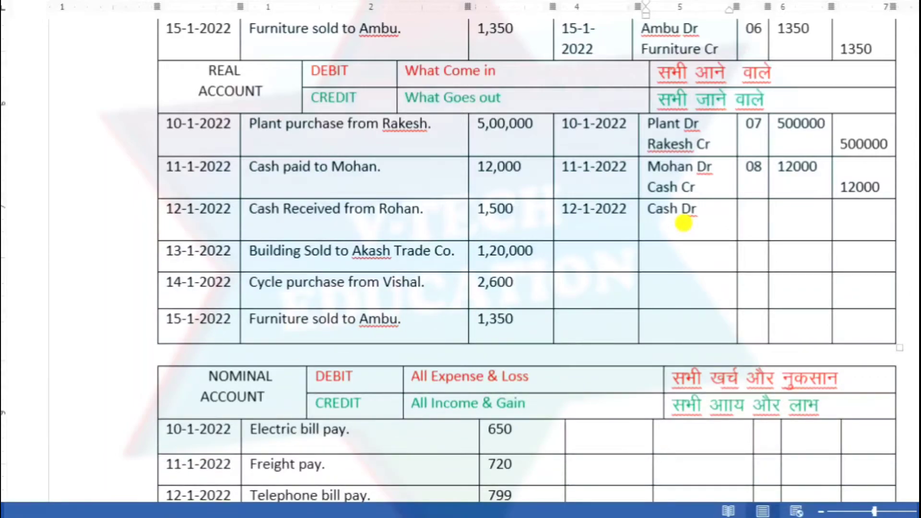
{"action": "type", "text": "Rohan"}
{"action": "type", "text": "Cr"}
Step: Enter 09 as the cash received entry's number, with 1500 as debit and 1500 as credit on the second line
{"action": "key", "text": "Tab"}
{"action": "type", "text": "09"}
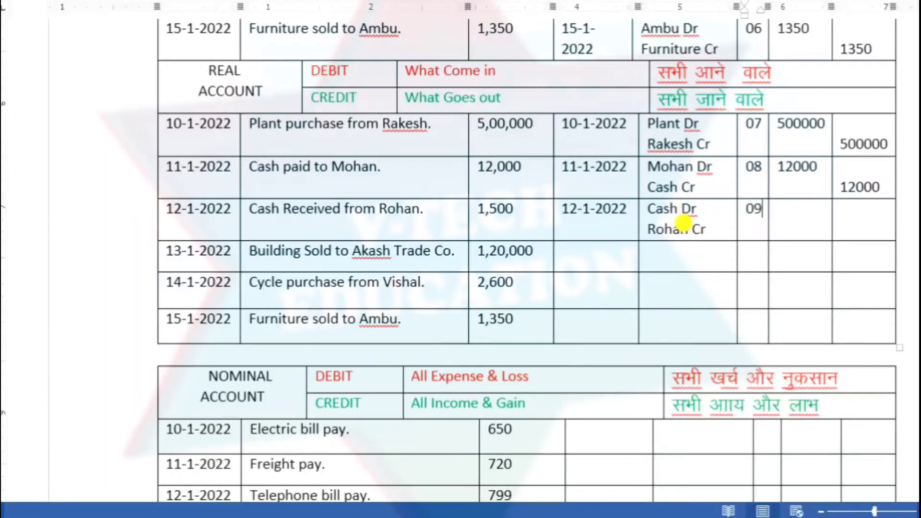
{"action": "key", "text": "Tab"}
{"action": "type", "text": "1500"}
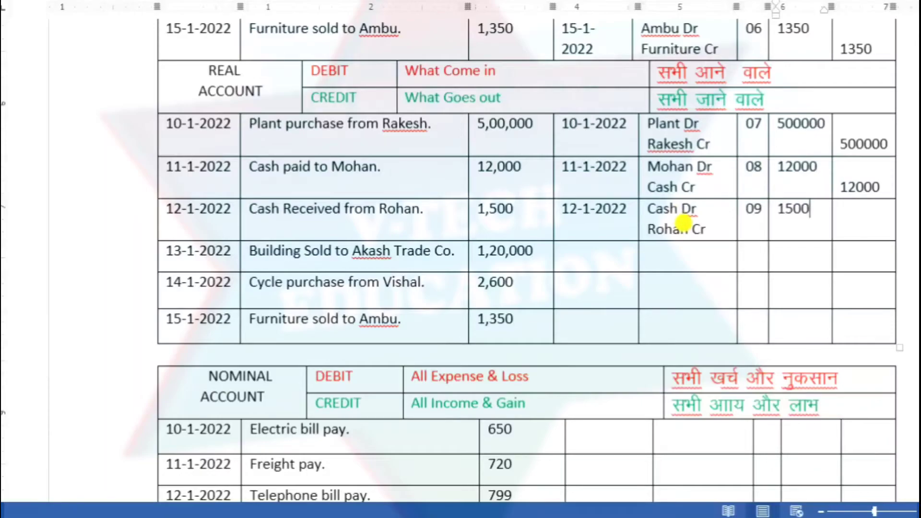
{"action": "key", "text": "Tab"}
{"action": "key", "text": "Return"}
{"action": "type", "text": "1500"}
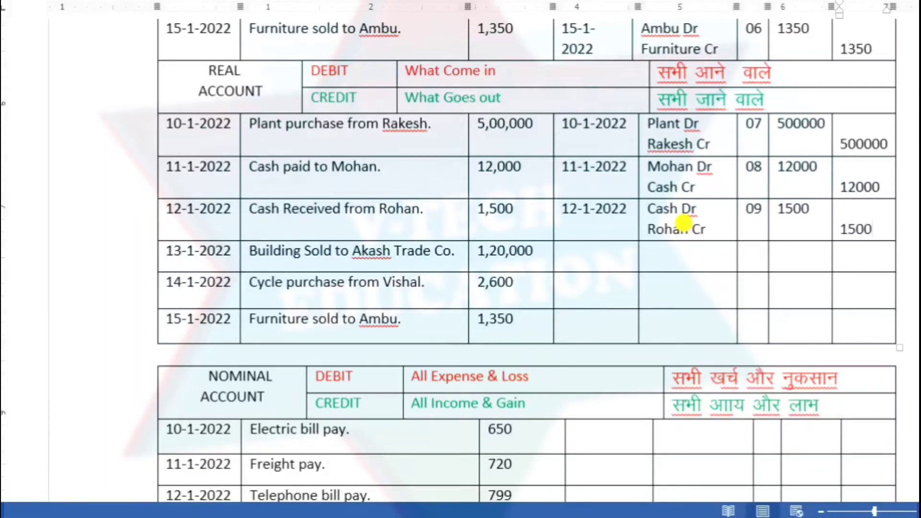
Step: In the building sale row, enter the date 13-1-2022 and the accounts ATC Dr, with Building CR on the second line
{"action": "left_click", "coordinate": [580, 248]}
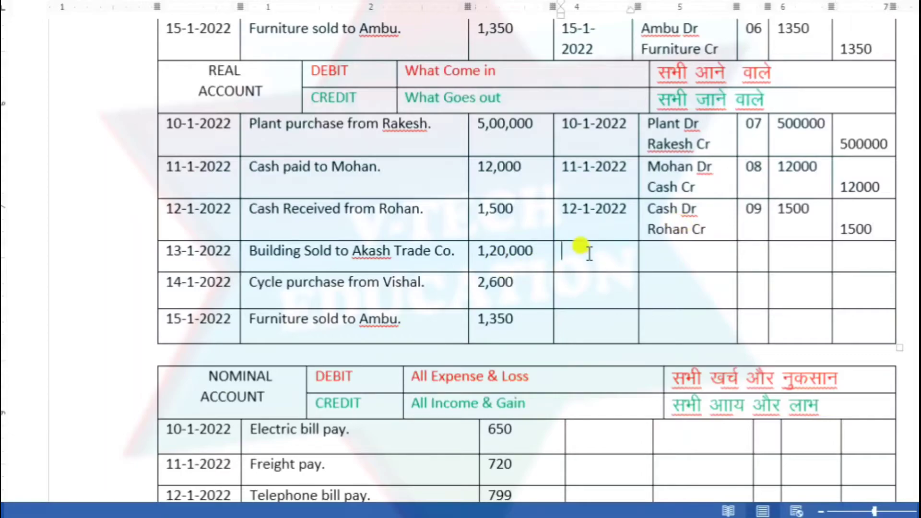
{"action": "type", "text": "13-1-2022"}
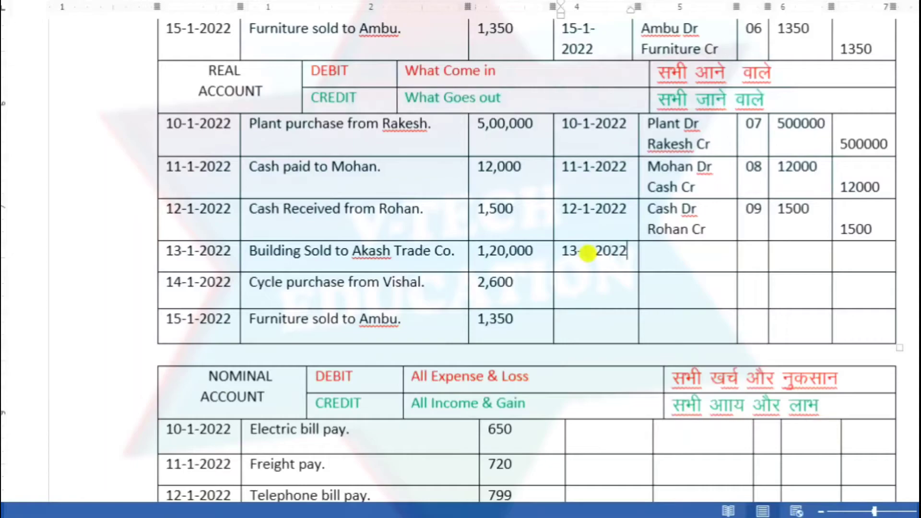
{"action": "left_click", "coordinate": [677, 254]}
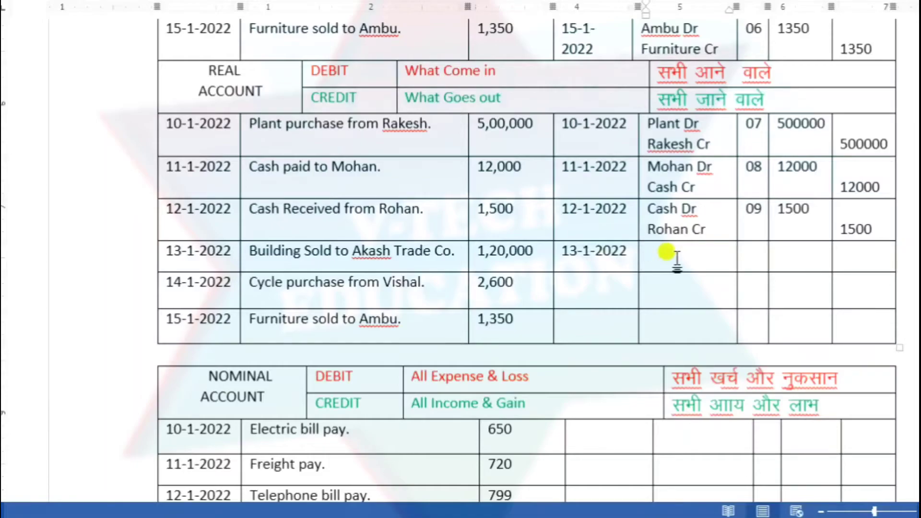
{"action": "type", "text": "ATC dr"}
{"action": "key", "text": "BackSpace"}
{"action": "key", "text": "BackSpace"}
{"action": "key", "text": "BackSpace"}
{"action": "type", "text": "DR"}
{"action": "key", "text": "BackSpace"}
{"action": "type", "text": "r"}
{"action": "key", "text": "Return"}
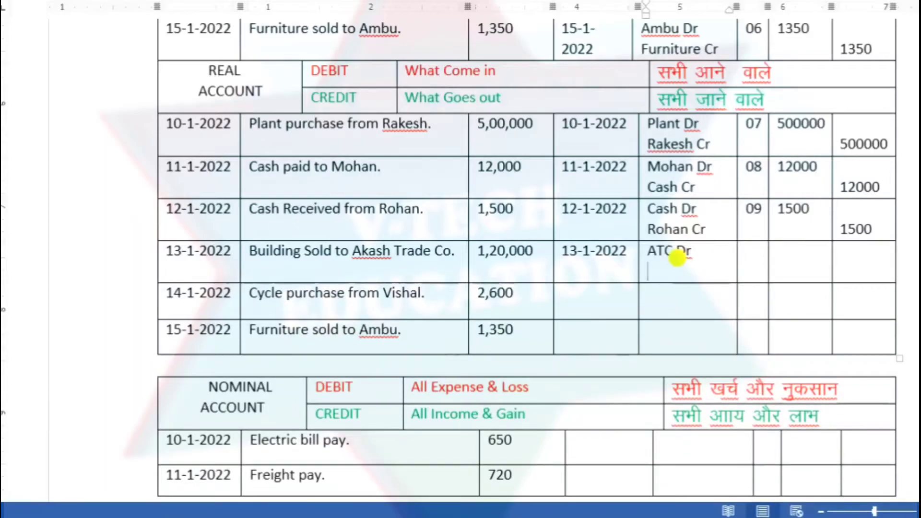
{"action": "type", "text": "Building"}
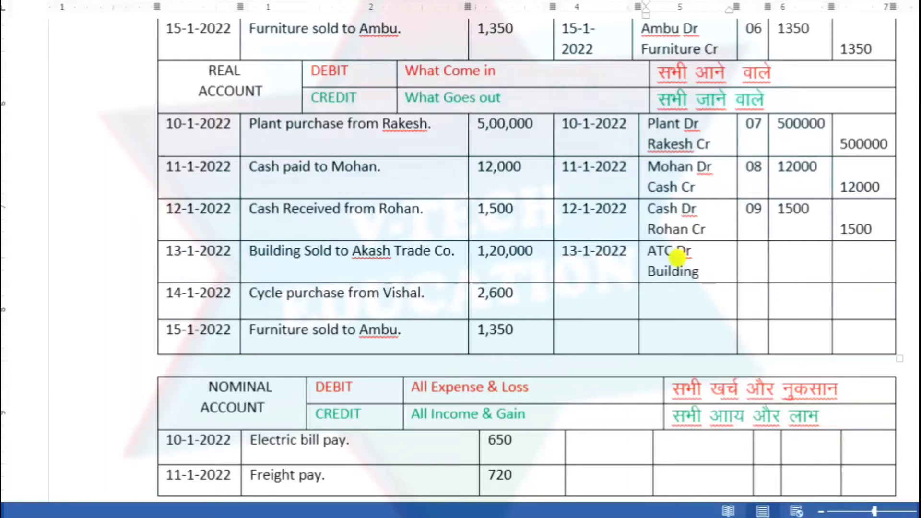
{"action": "type", "text": " CR"}
Step: Enter 10 as the building sale entry's number, with 120000 as debit and 120000 as credit on the second line
{"action": "key", "text": "Tab"}
{"action": "type", "text": "10"}
{"action": "key", "text": "Tab"}
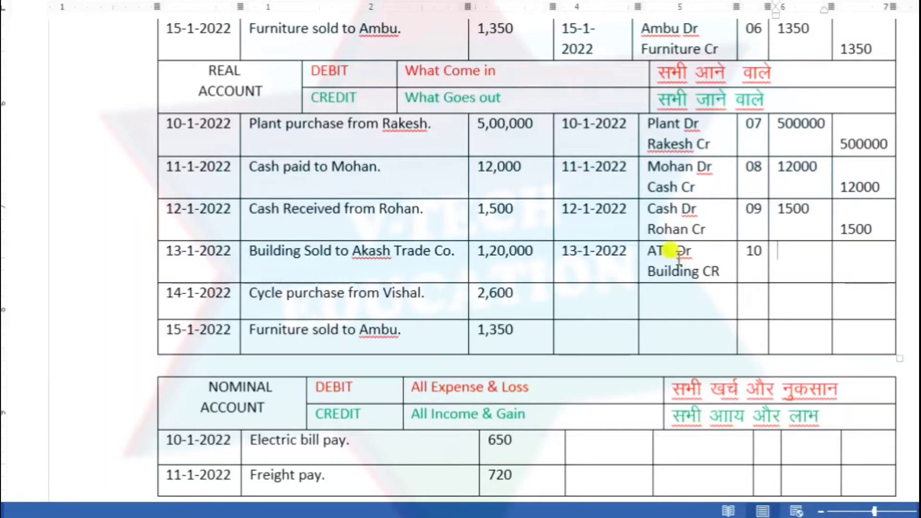
{"action": "type", "text": "120000"}
{"action": "key", "text": "Tab"}
{"action": "key", "text": "Return"}
{"action": "type", "text": "120000"}
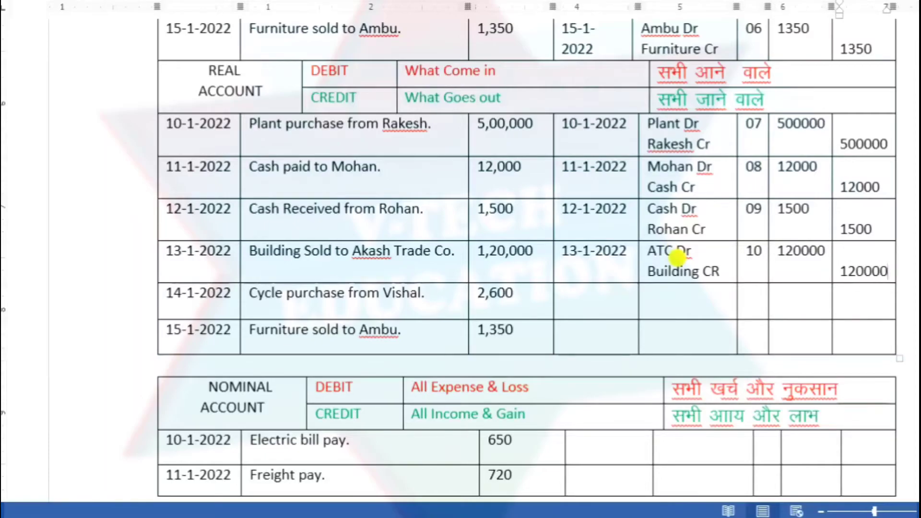
Step: Enter the date 14-1-2022 in the real account section's cycle purchase row
{"action": "left_click", "coordinate": [578, 291]}
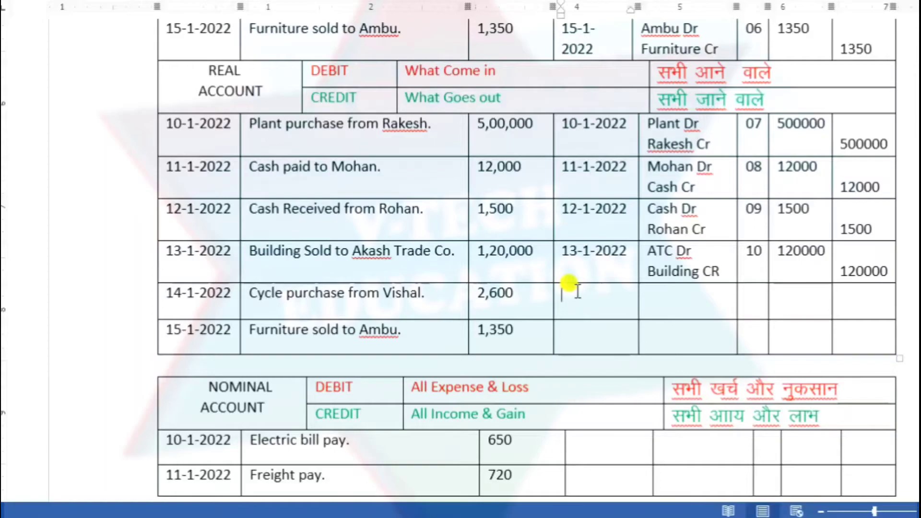
{"action": "type", "text": "14-01"}
{"action": "key", "text": "BackSpace"}
{"action": "key", "text": "BackSpace"}
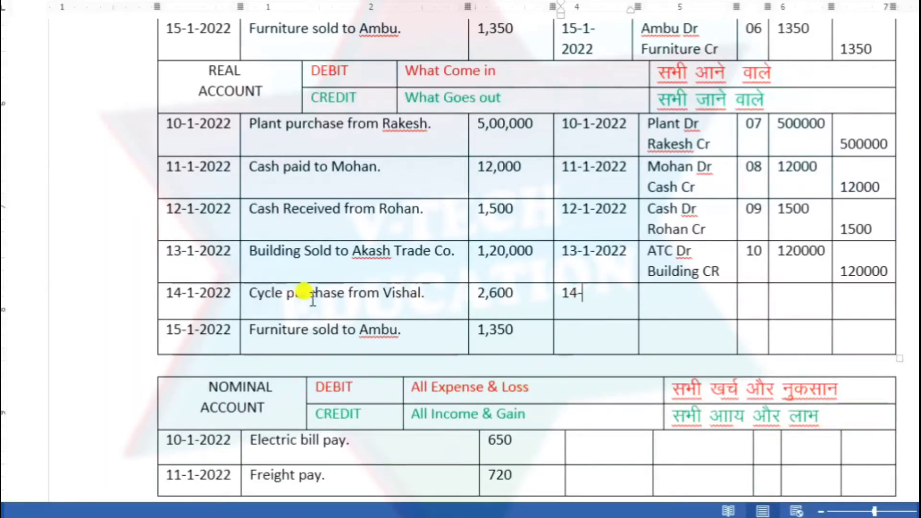
{"action": "type", "text": "1-200"}
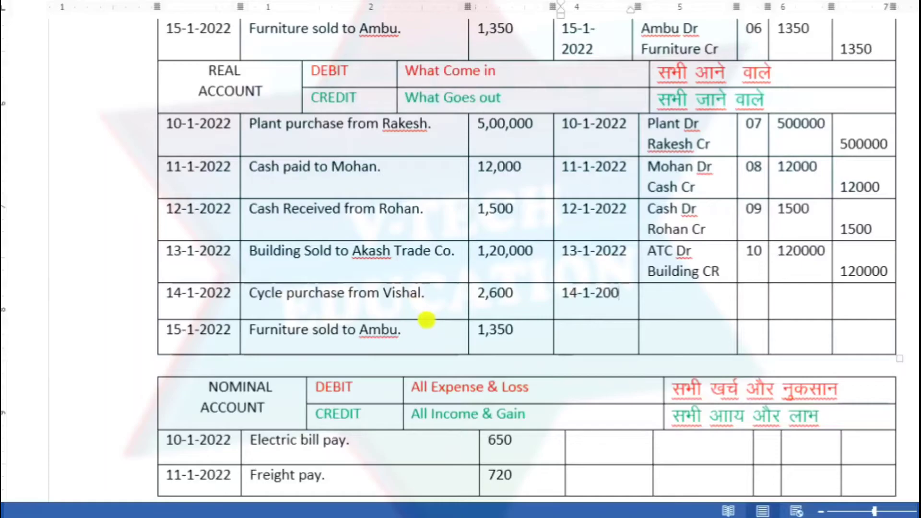
{"action": "key", "text": "BackSpace"}
{"action": "type", "text": "22"}
Step: In the cycle purchase entry's account cell, enter Cycle Dr, with the seller's name followed by Cr on the second line
{"action": "left_click", "coordinate": [655, 288]}
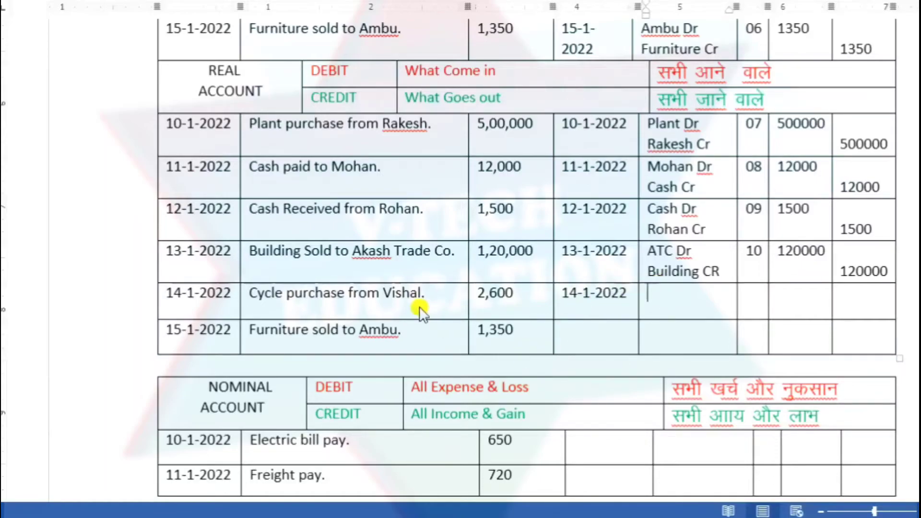
{"action": "type", "text": "Cycle"}
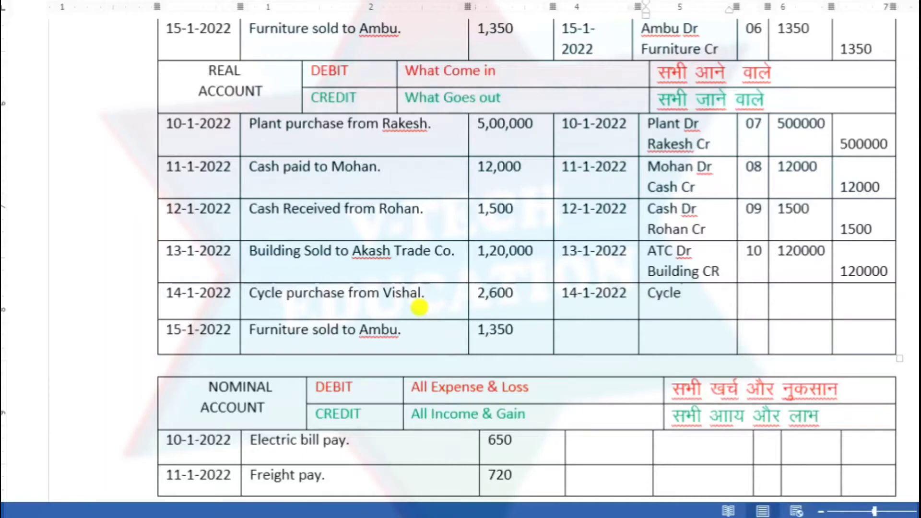
{"action": "type", "text": " Dr"}
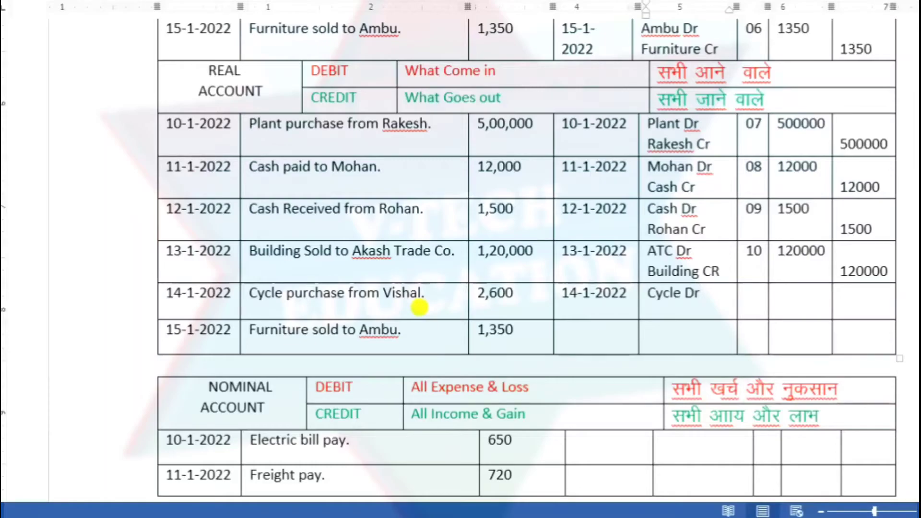
{"action": "key", "text": "Return"}
{"action": "type", "text": "Vishal"}
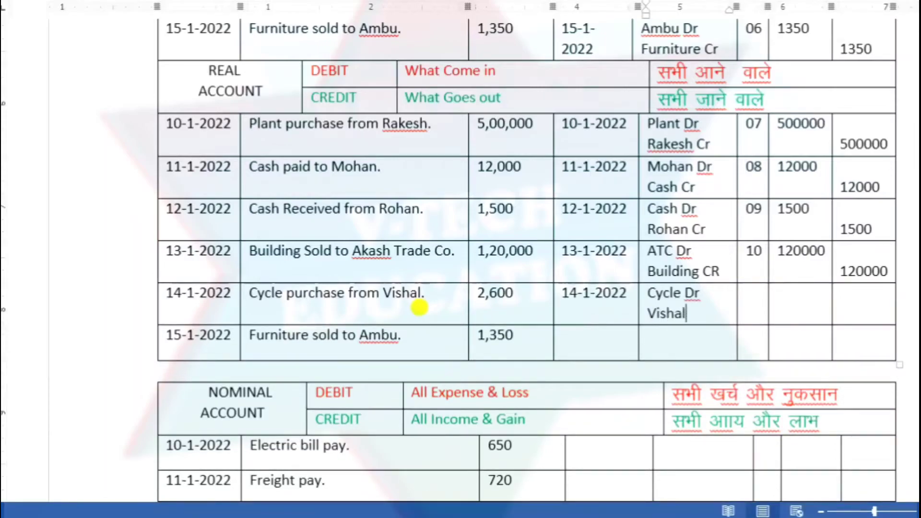
{"action": "type", "text": " Dr"}
{"action": "key", "text": "BackSpace"}
{"action": "key", "text": "BackSpace"}
{"action": "key", "text": "BackSpace"}
{"action": "type", "text": "c"}
{"action": "key", "text": "BackSpace"}
{"action": "type", "text": "Cr"}
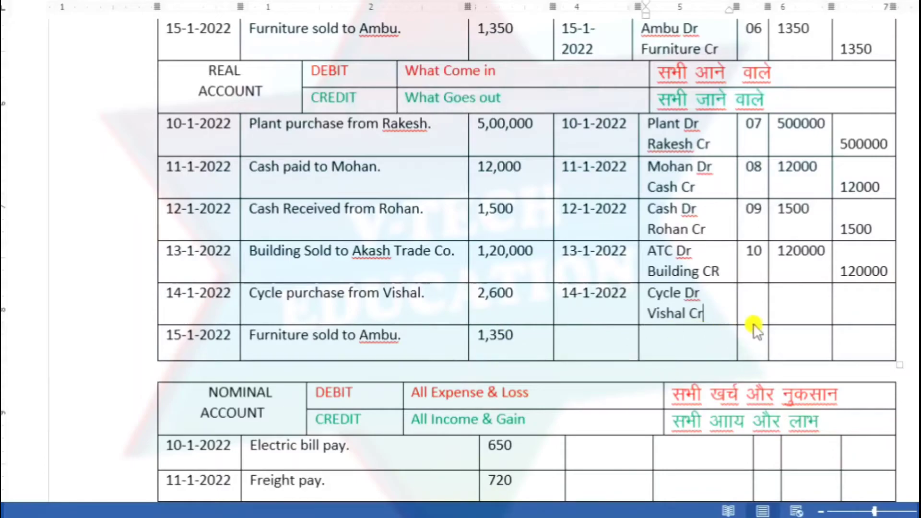
Step: Enter 11 as the cycle purchase entry's number, with 2600 as debit and 2600 as credit on the second line
{"action": "left_click", "coordinate": [747, 297]}
{"action": "type", "text": "11"}
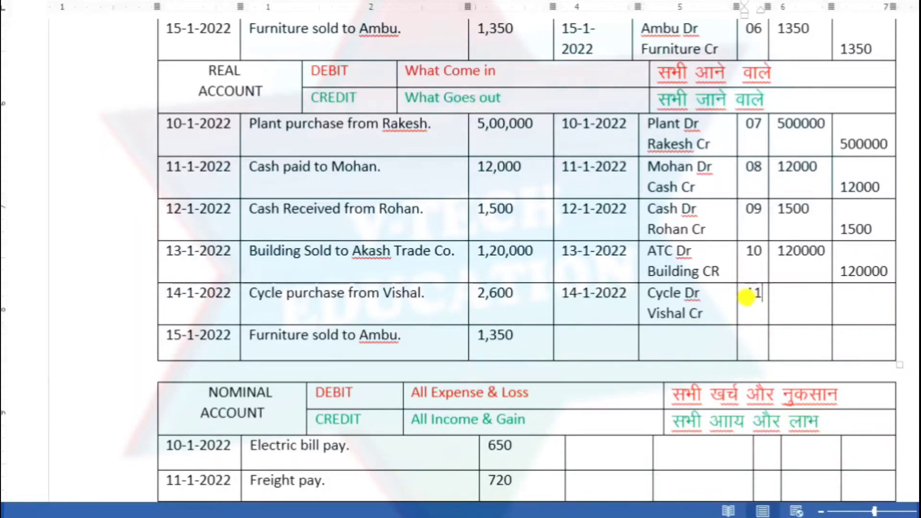
{"action": "key", "text": "Tab"}
{"action": "type", "text": "2600"}
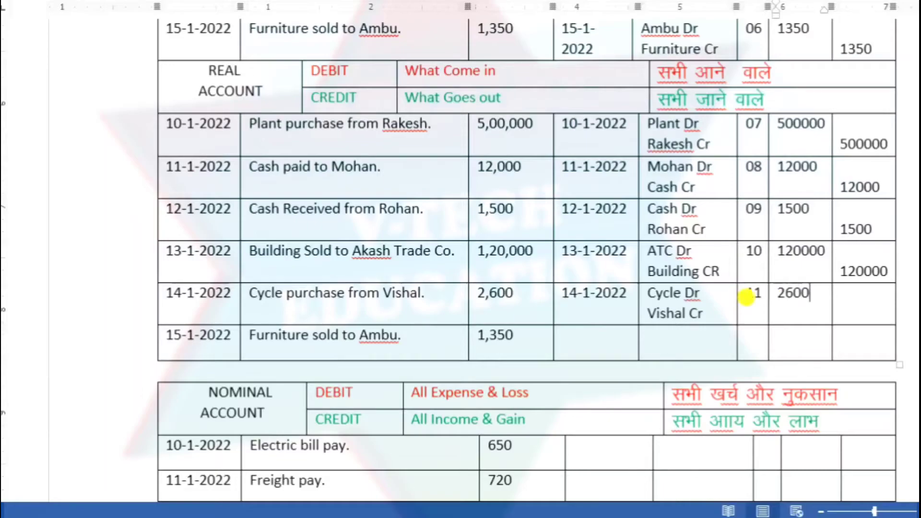
{"action": "key", "text": "Tab"}
{"action": "key", "text": "Tab"}
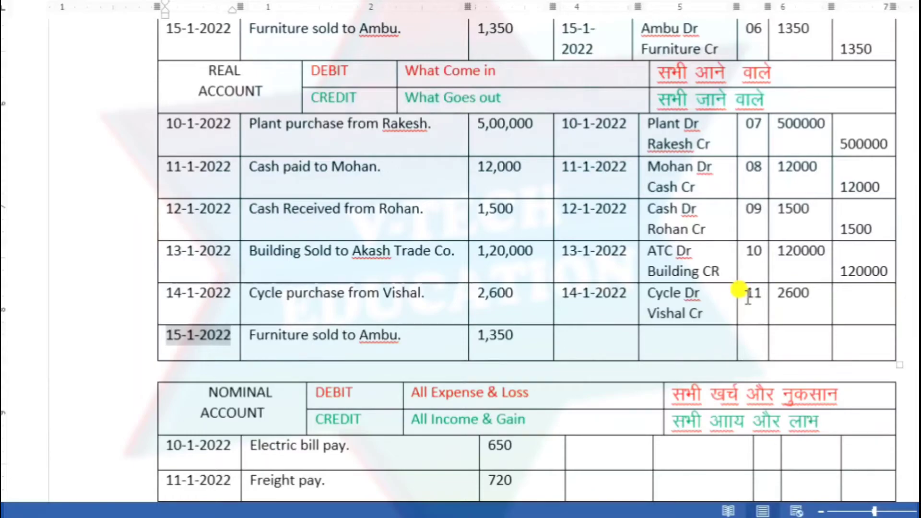
{"action": "key", "text": "shift+Tab"}
{"action": "key", "text": "Return"}
{"action": "type", "text": "26"}
{"action": "key", "text": "BackSpace"}
{"action": "type", "text": "600"}
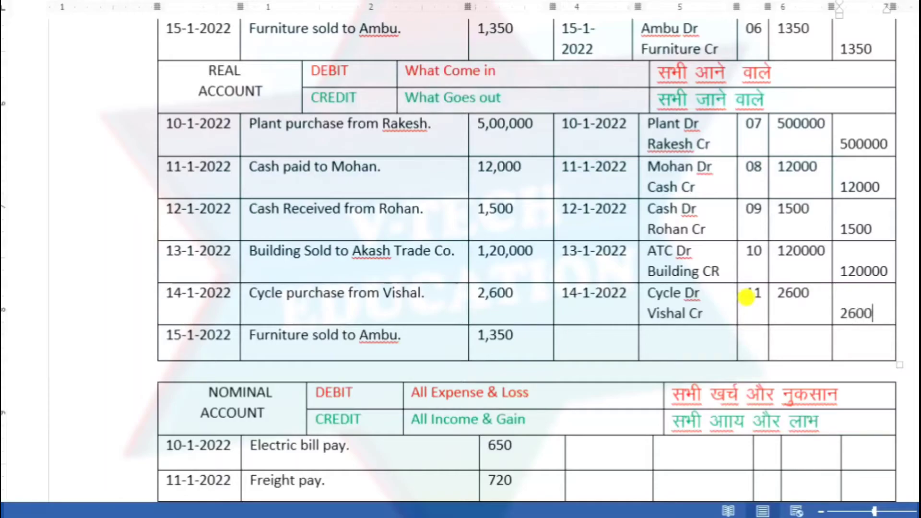
Step: Enter the date 15-1-2022 in the real account section's furniture sale row, keeping it on one line
{"action": "left_click", "coordinate": [592, 326]}
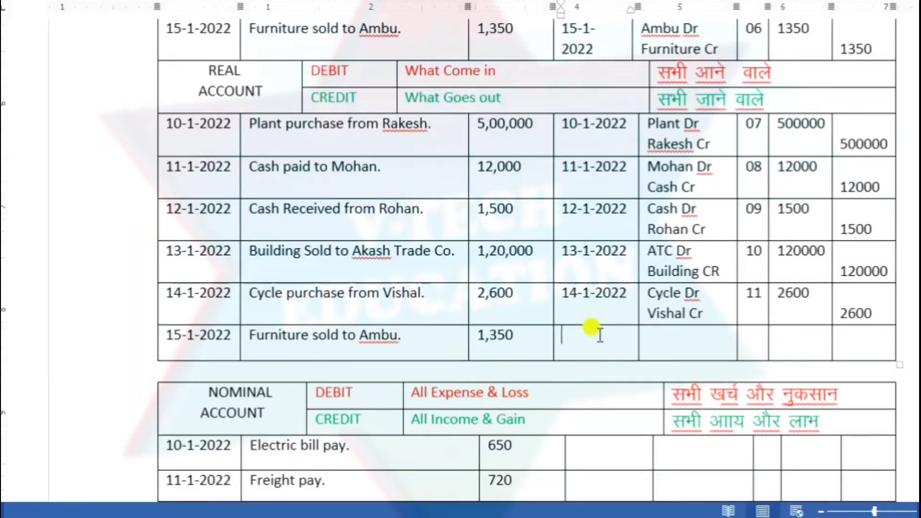
{"action": "type", "text": "15-1"}
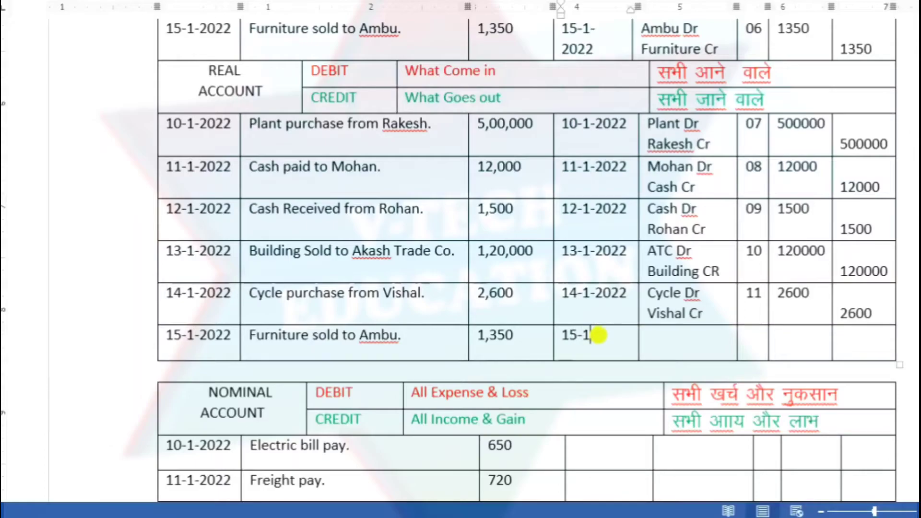
{"action": "type", "text": "-200"}
{"action": "type", "text": "2022"}
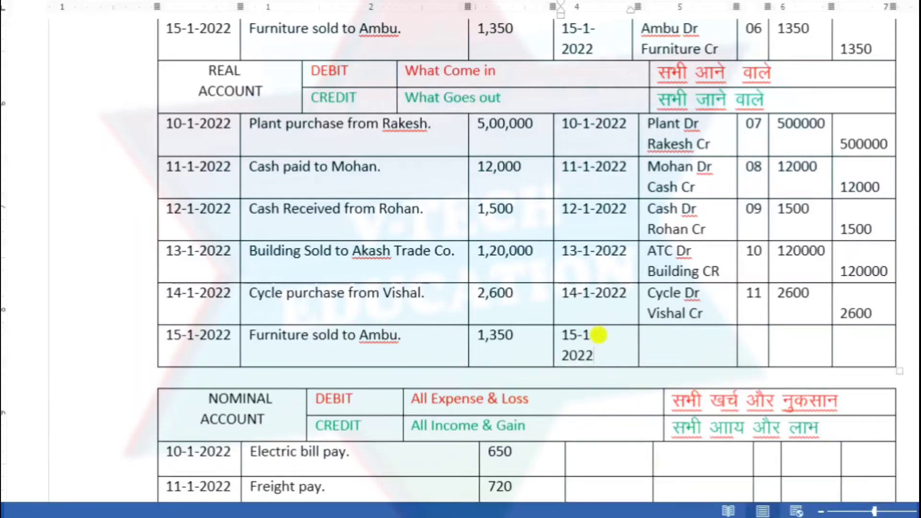
{"action": "left_click", "coordinate": [618, 338]}
{"action": "key", "text": "BackSpace"}
Step: Enter the buyer's name followed by Dr in the real account section's furniture sale account cell
{"action": "left_click", "coordinate": [695, 338]}
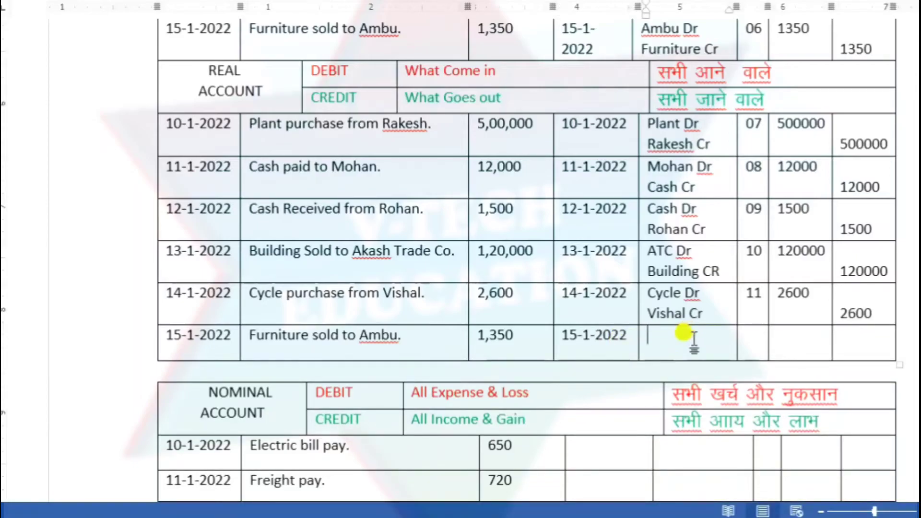
{"action": "type", "text": "Ambu"}
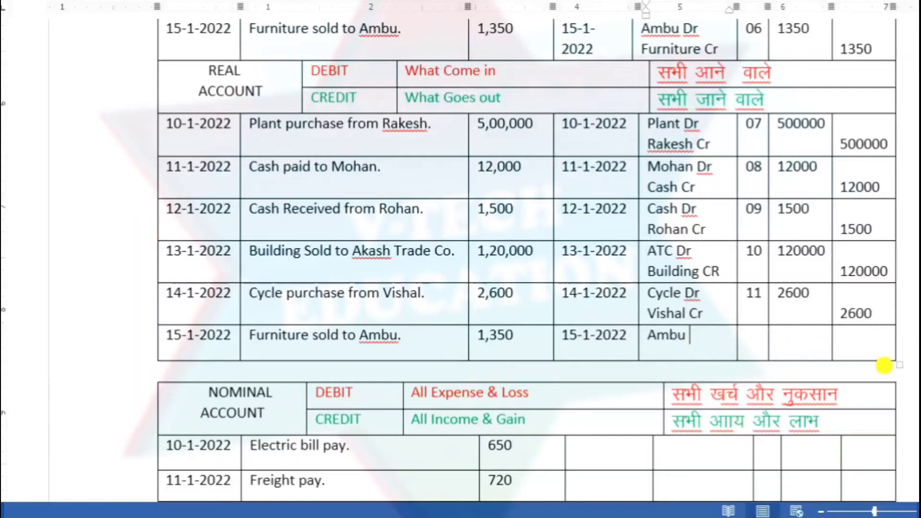
{"action": "type", "text": "Dr"}
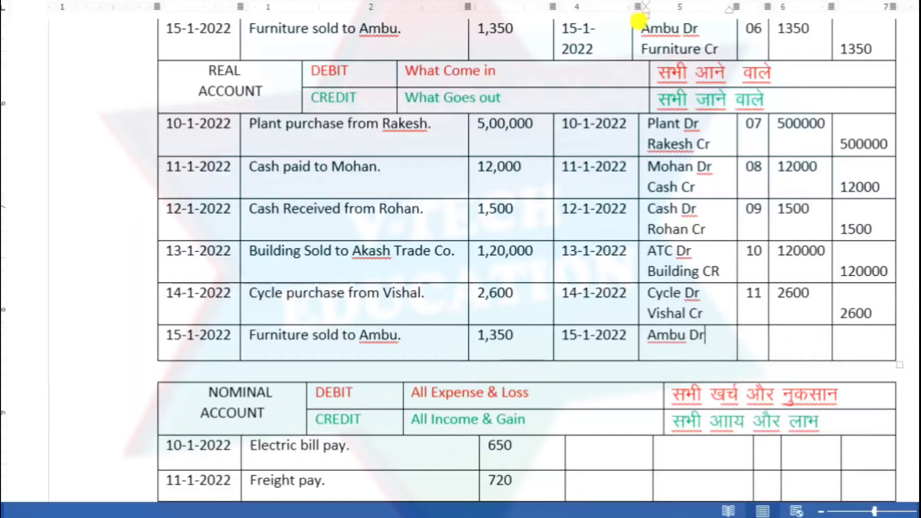
{"action": "left_click", "coordinate": [704, 100]}
{"action": "key", "text": "Return"}
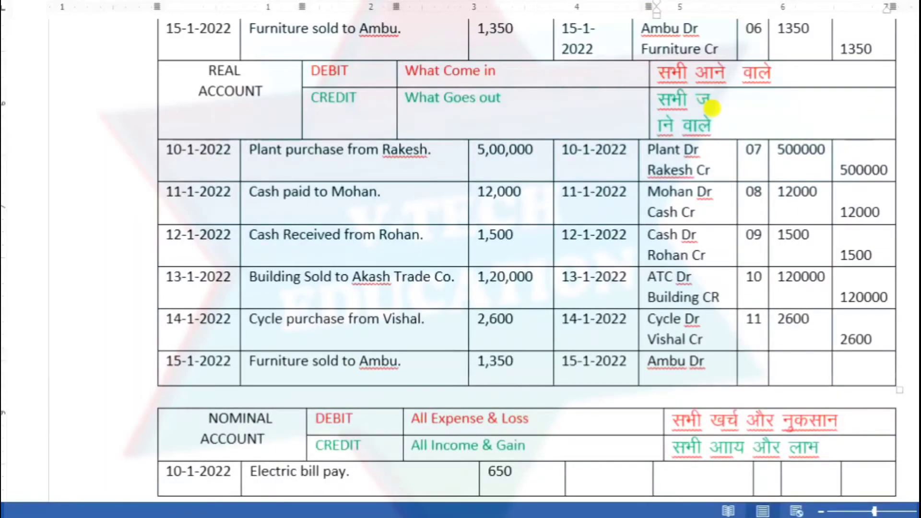
{"action": "key", "text": "BackSpace"}
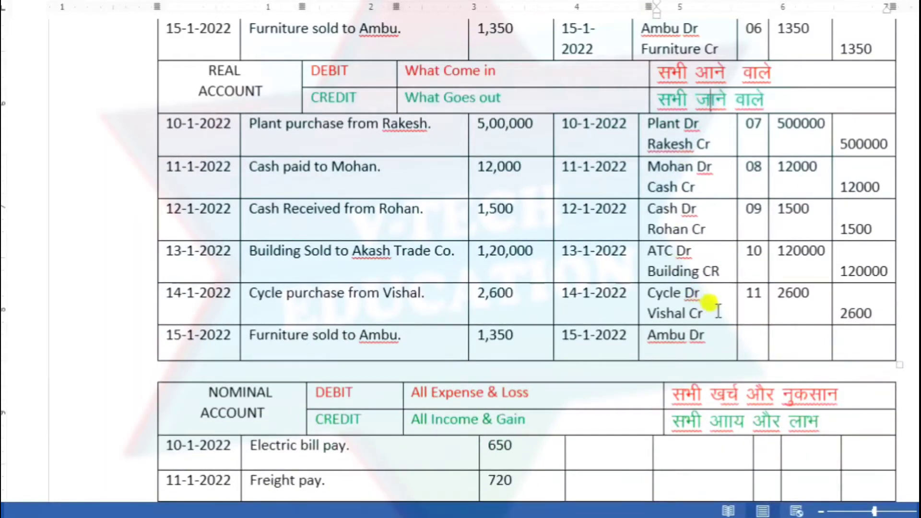
Step: Add Furniture Cr on the second line of the real account section's furniture sale account cell
{"action": "left_click", "coordinate": [707, 332]}
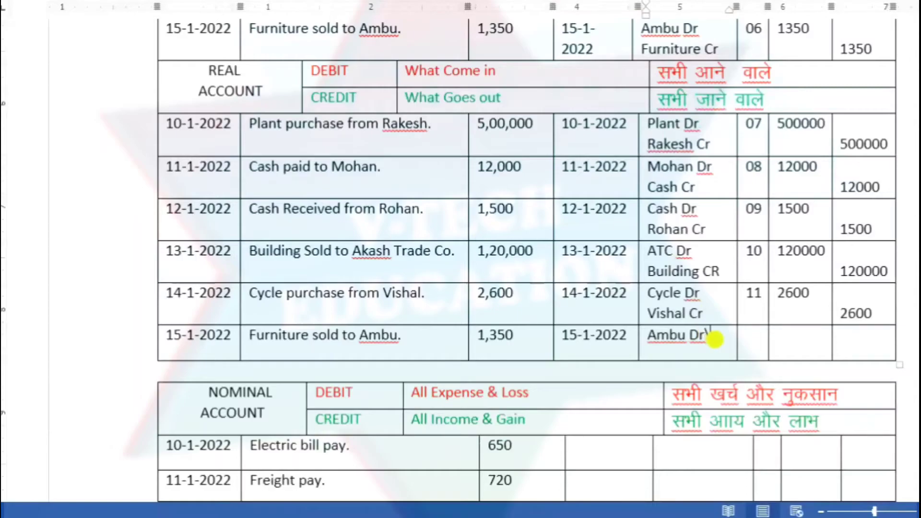
{"action": "key", "text": "Return"}
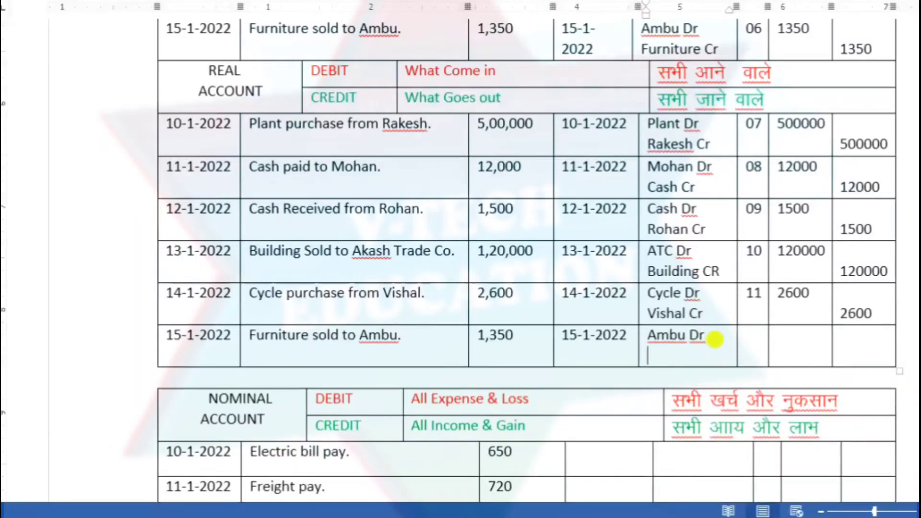
{"action": "type", "text": "Furni"}
{"action": "key", "text": "BackSpace"}
{"action": "key", "text": "BackSpace"}
{"action": "type", "text": "rnitue"}
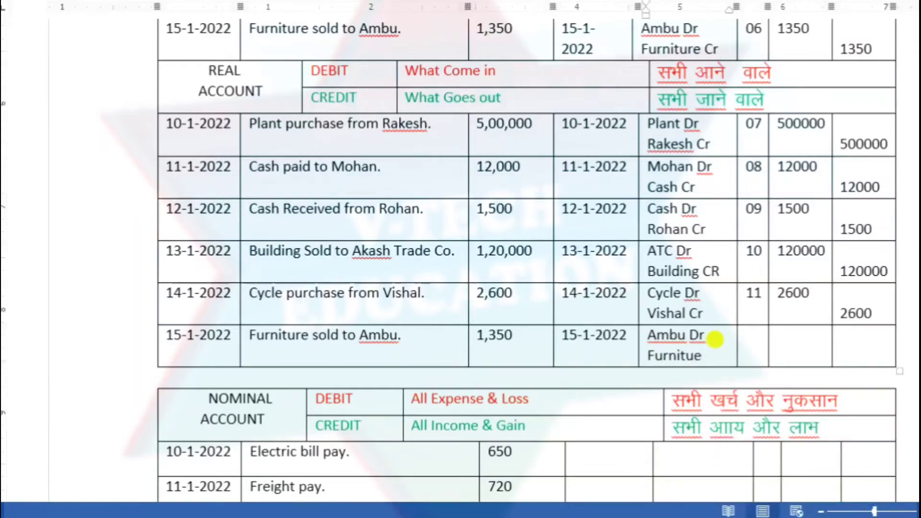
{"action": "key", "text": "BackSpace"}
{"action": "type", "text": "re"}
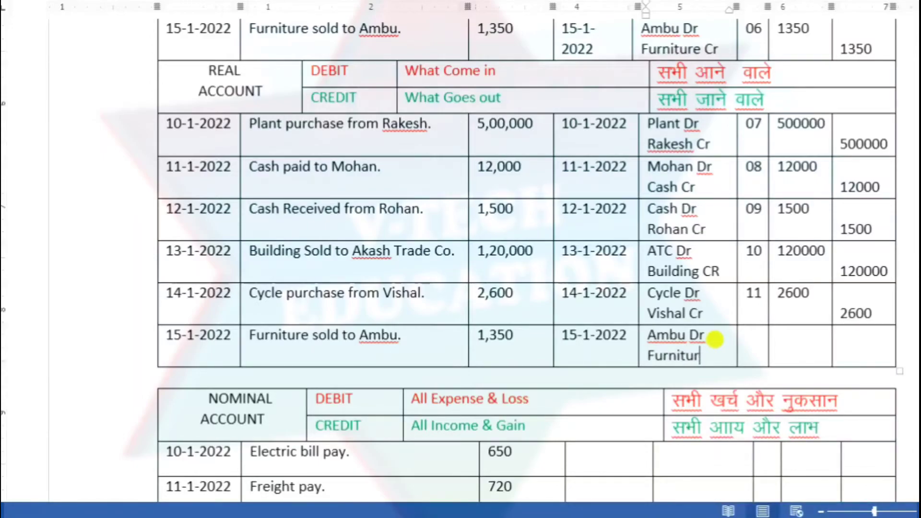
{"action": "left_click", "coordinate": [752, 353]}
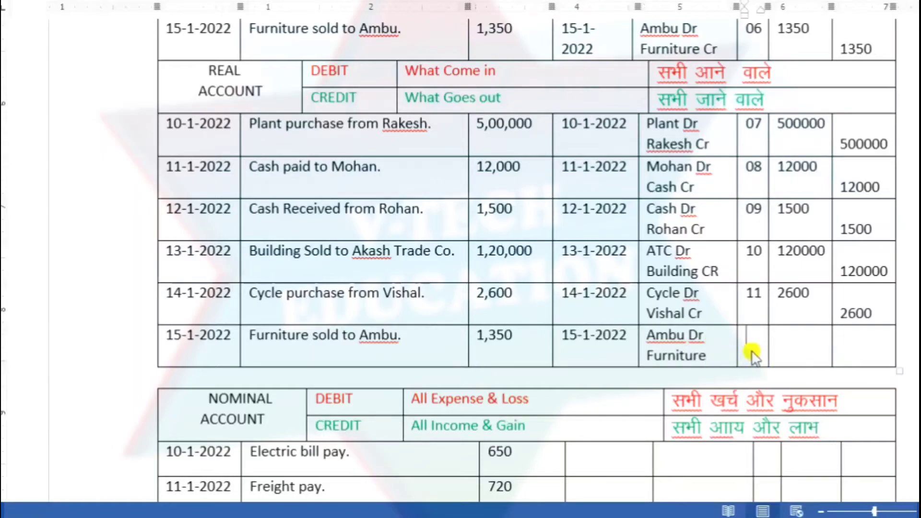
{"action": "left_click", "coordinate": [717, 355]}
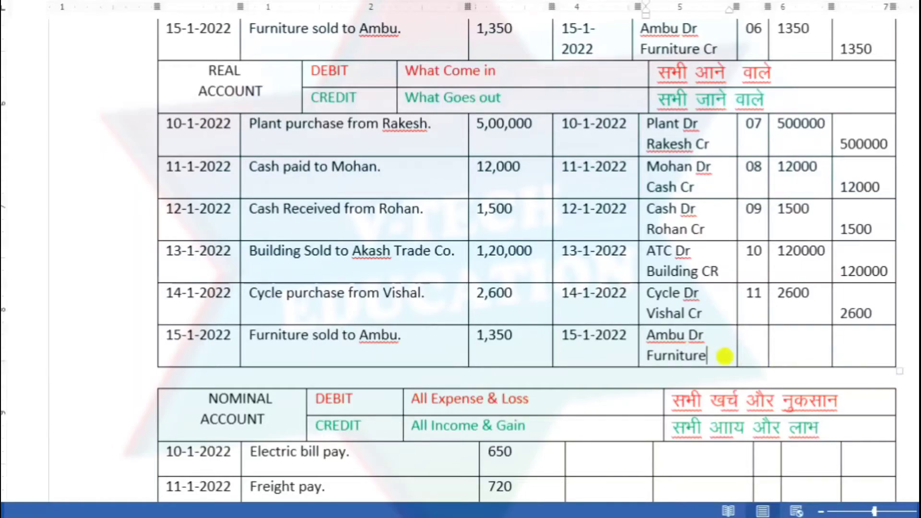
{"action": "type", "text": "C"}
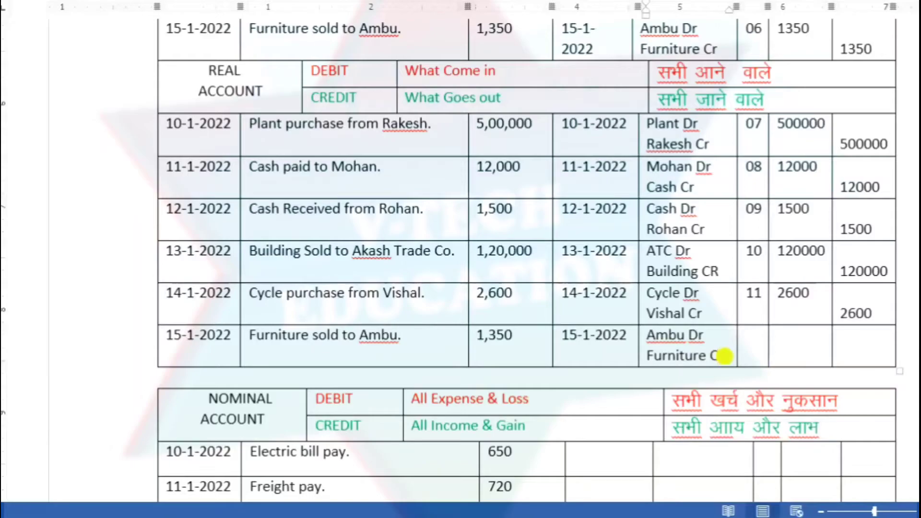
{"action": "type", "text": "r"}
Step: Enter 12 as the real account furniture sale entry's number, with 1350 as debit and 1350 as credit on the second line
{"action": "left_click", "coordinate": [750, 334]}
{"action": "type", "text": "12"}
{"action": "left_click", "coordinate": [812, 340]}
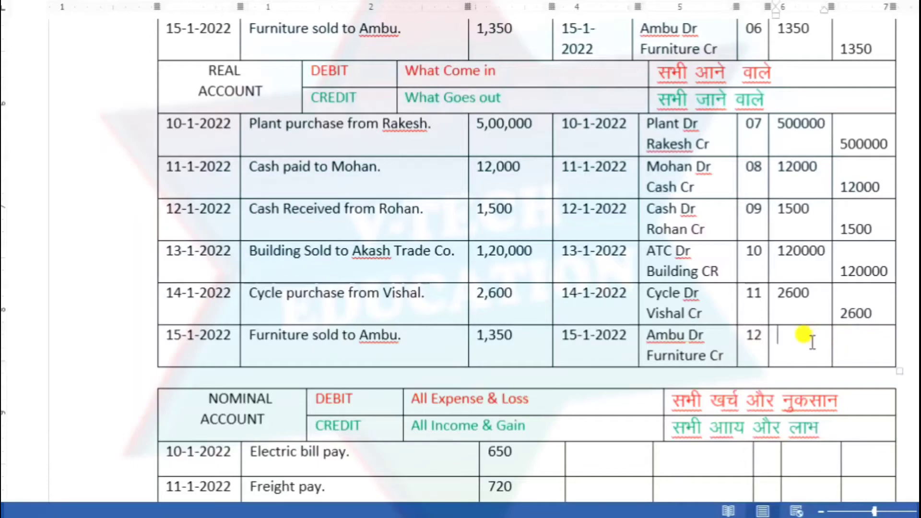
{"action": "type", "text": "1350"}
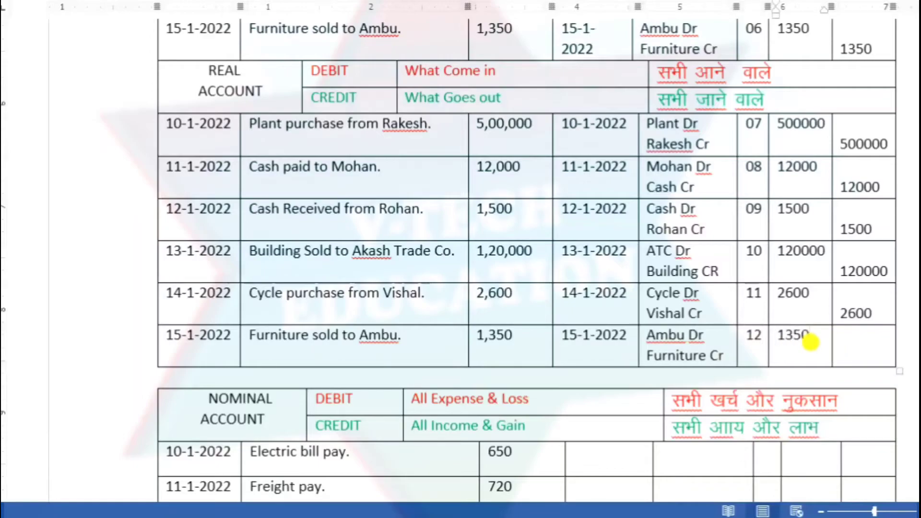
{"action": "key", "text": "Tab"}
{"action": "key", "text": "Return"}
{"action": "type", "text": "0"}
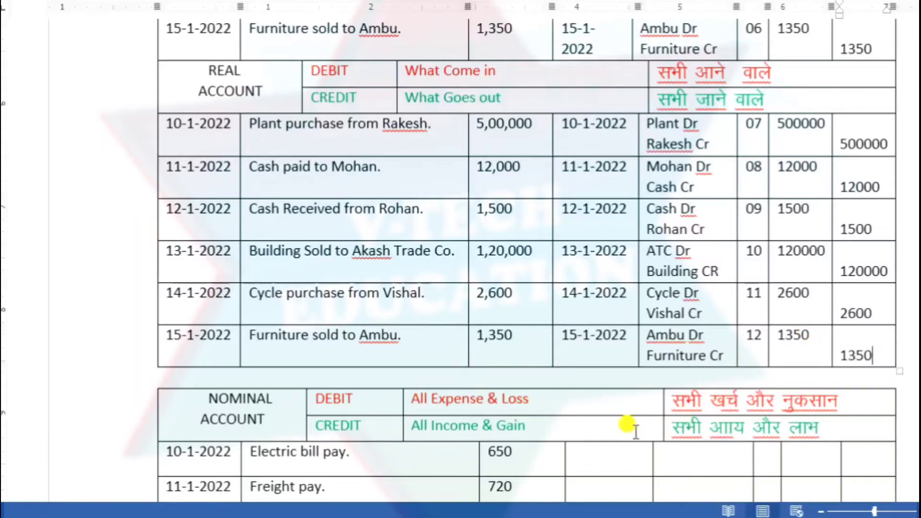
{"action": "left_click", "coordinate": [609, 372]}
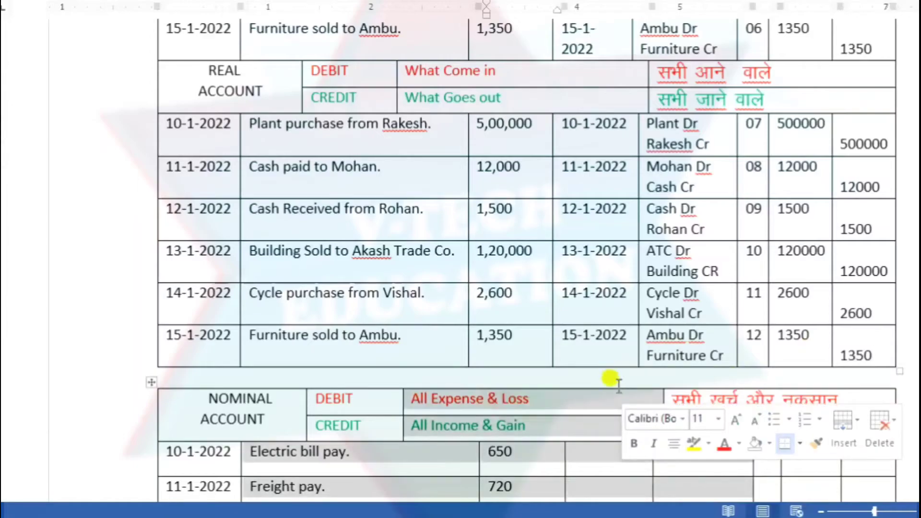
{"action": "left_click", "coordinate": [609, 374]}
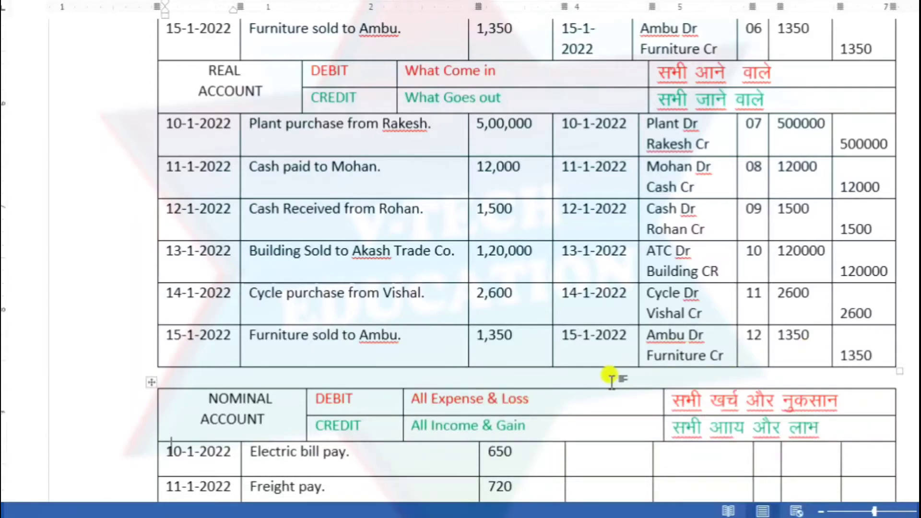
Step: Enter the date 10-1-2022 in the nominal account section's electric bill entry
{"action": "scroll", "coordinate": [611, 379], "scroll_direction": "down", "scroll_amount": 5}
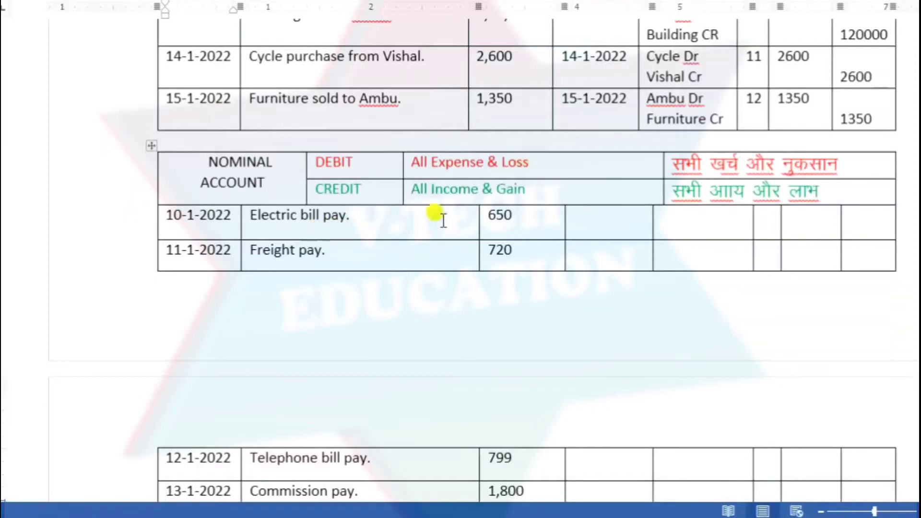
{"action": "left_click", "coordinate": [597, 218]}
{"action": "type", "text": "10-"}
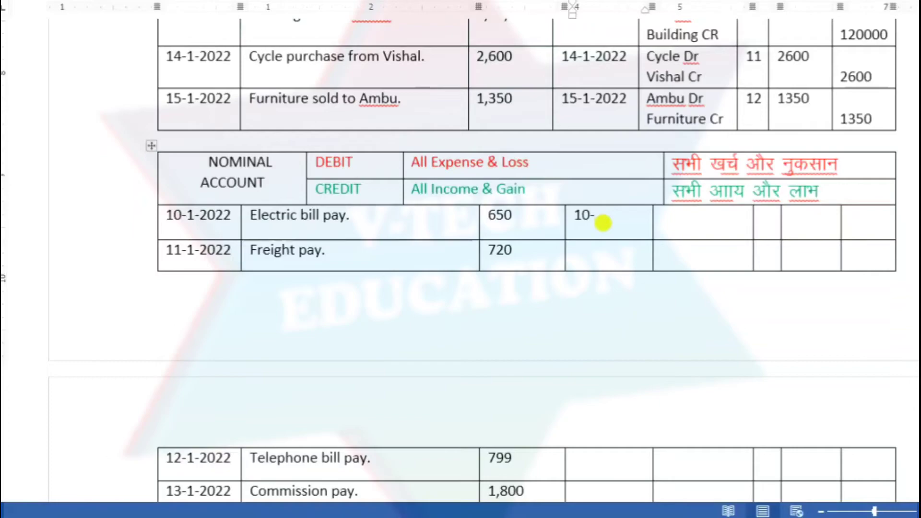
{"action": "type", "text": "1-2022"}
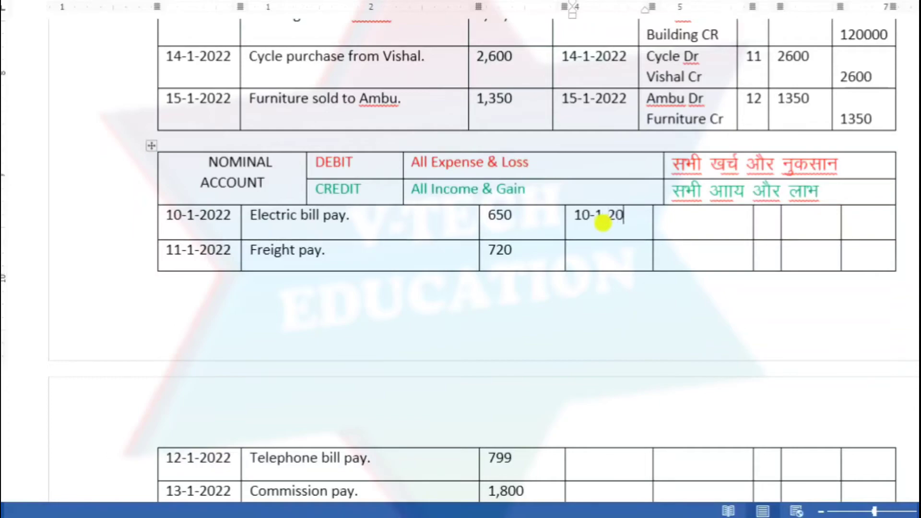
Step: In the electric bill entry's account cell, enter Electric Dr, with Cash Cr on the second line
{"action": "left_click", "coordinate": [684, 237]}
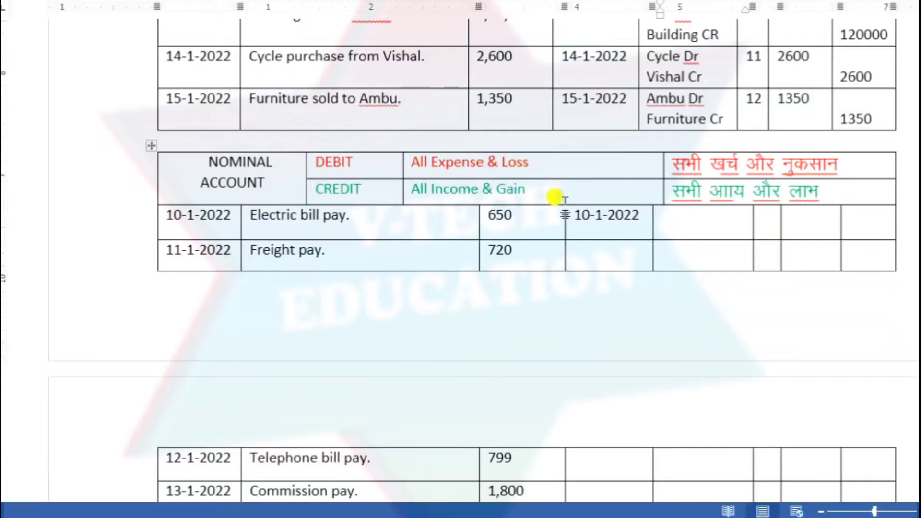
{"action": "type", "text": "Ele"}
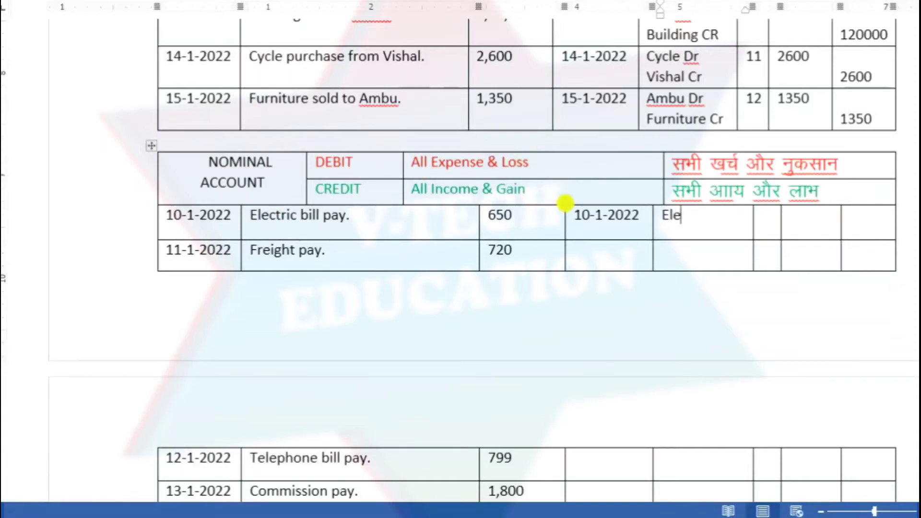
{"action": "type", "text": "ctric Dr"}
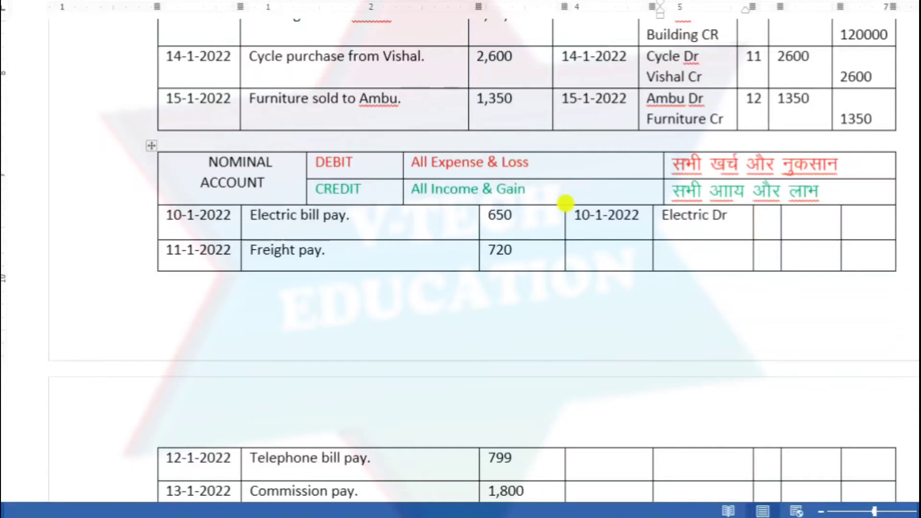
{"action": "key", "text": "Return"}
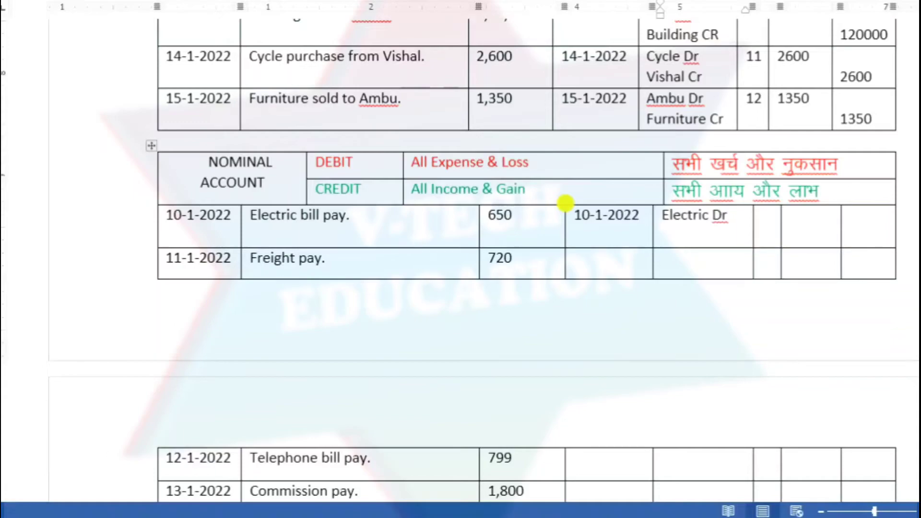
{"action": "type", "text": "Cash Cr"}
Step: Enter 13 as the electric bill entry's number, with 650 as debit and 650 as credit on the second line
{"action": "left_click", "coordinate": [767, 222]}
{"action": "type", "text": "13"}
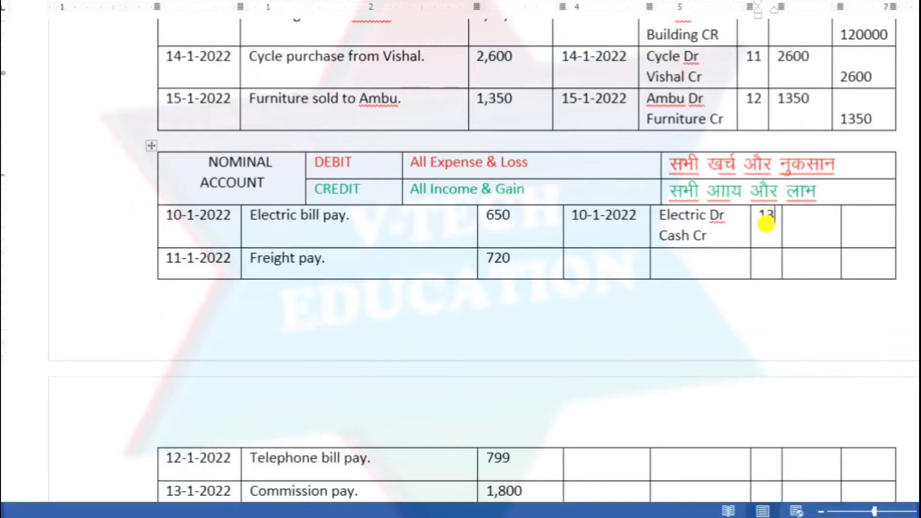
{"action": "key", "text": "Tab"}
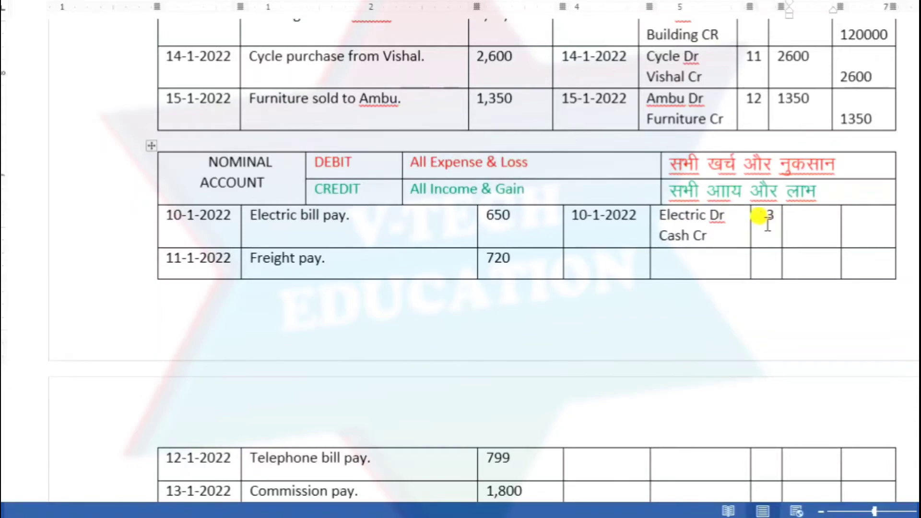
{"action": "type", "text": "650"}
{"action": "key", "text": "Tab"}
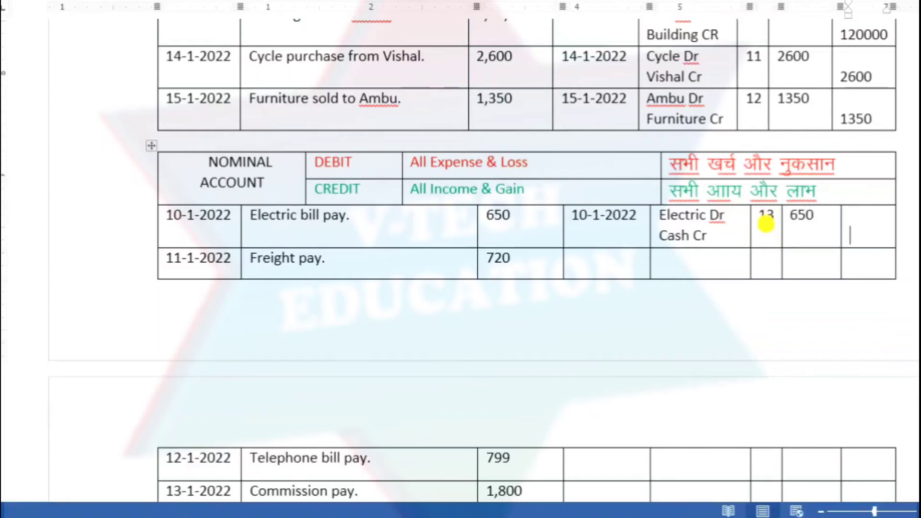
{"action": "key", "text": "Return"}
{"action": "type", "text": "650"}
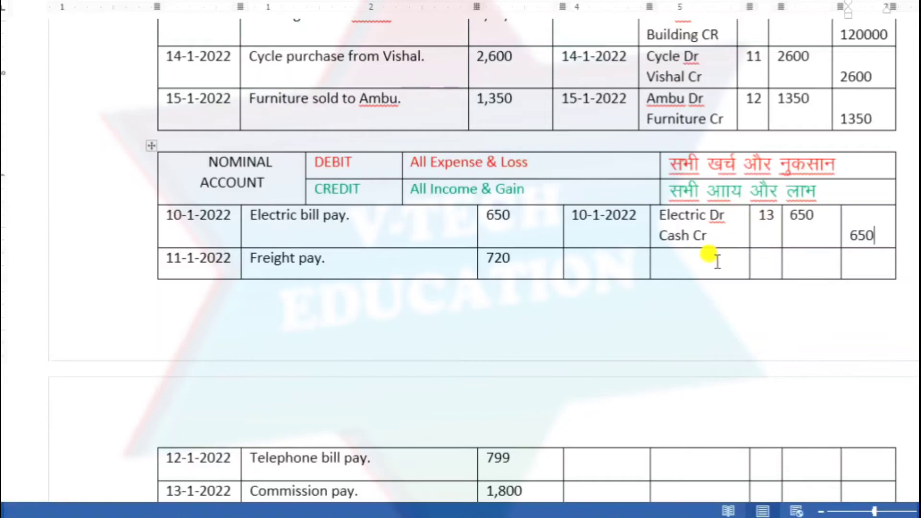
Step: In the freight payment entry's account cell, enter Freight Dr, with Cash Cr on the second line
{"action": "left_click", "coordinate": [699, 262]}
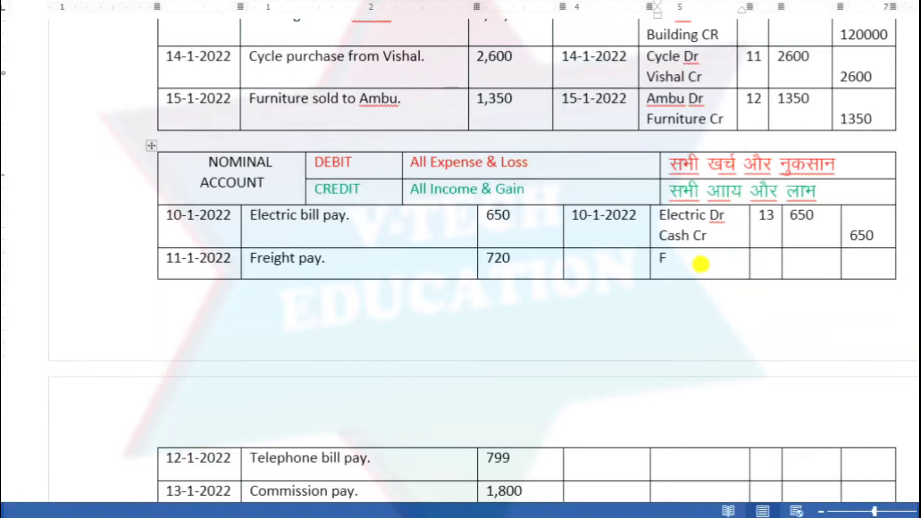
{"action": "type", "text": "reight d"}
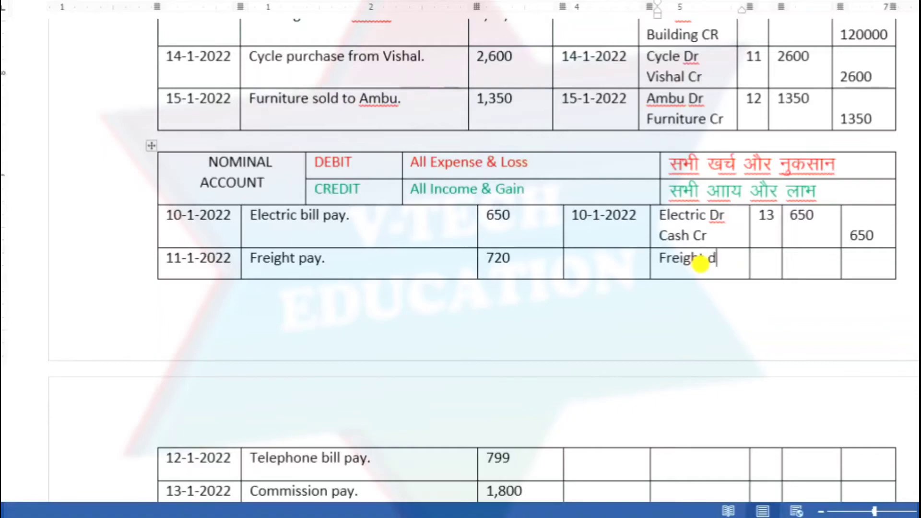
{"action": "key", "text": "BackSpace"}
{"action": "type", "text": "Dr"}
{"action": "key", "text": "Return"}
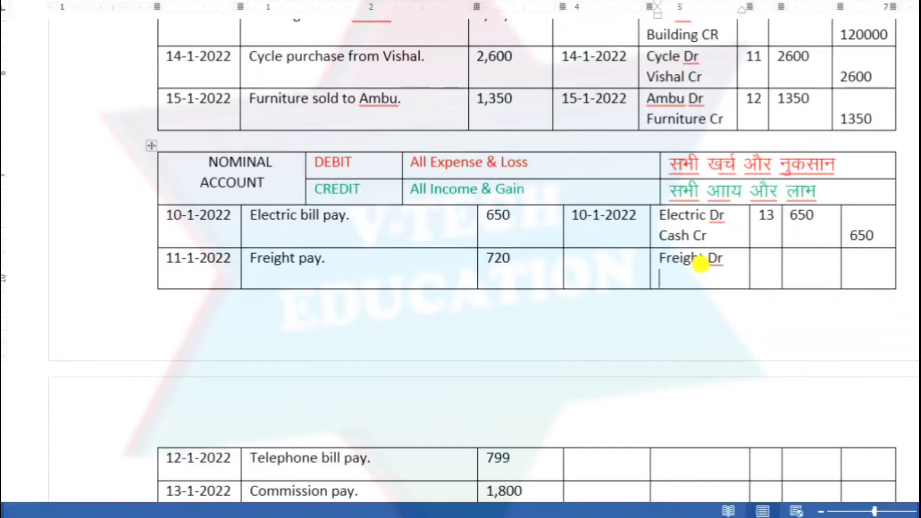
{"action": "type", "text": "Cash Cr"}
Step: Enter 14 as the freight payment entry's number, with 720 as debit and 720 as credit on the second line
{"action": "key", "text": "Tab"}
{"action": "type", "text": "14"}
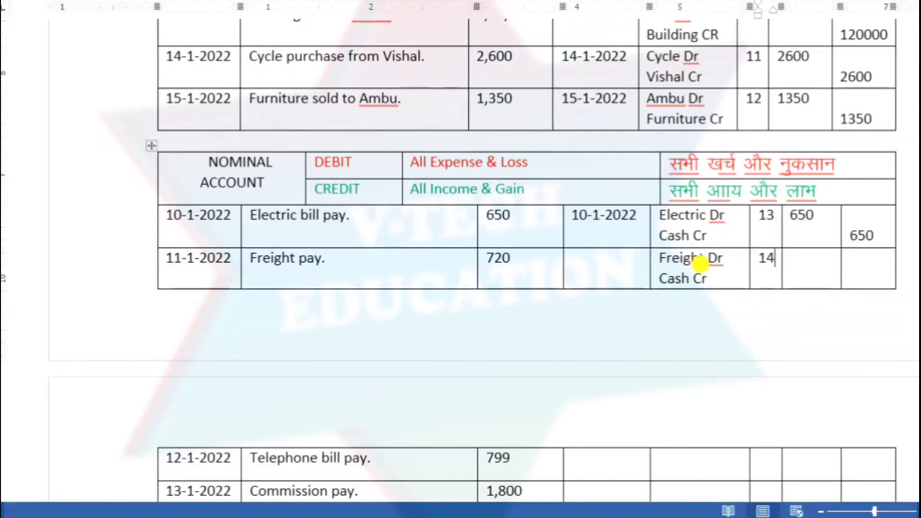
{"action": "type", "text": "720"}
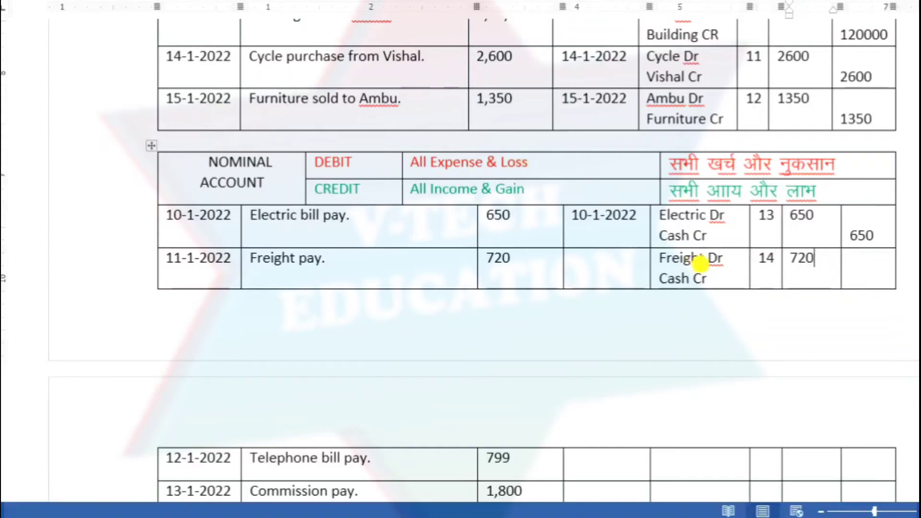
{"action": "key", "text": "Tab"}
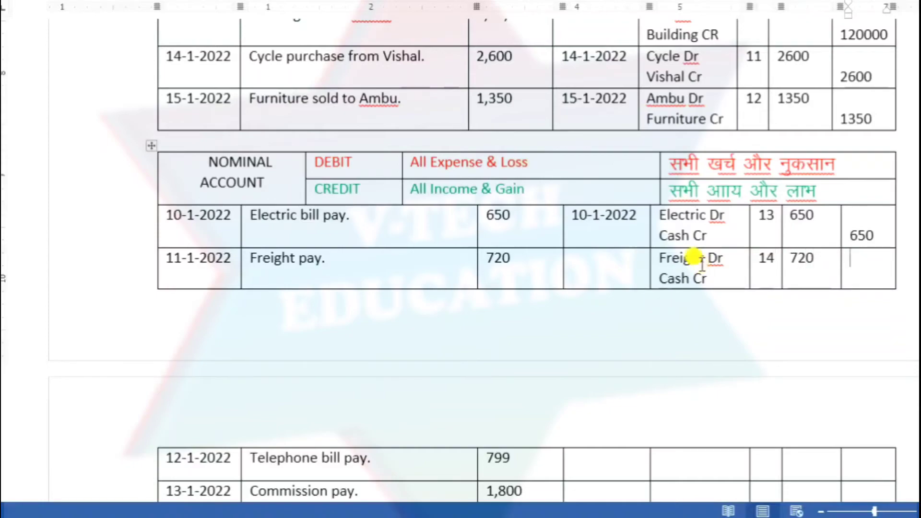
{"action": "key", "text": "Return"}
{"action": "type", "text": "720"}
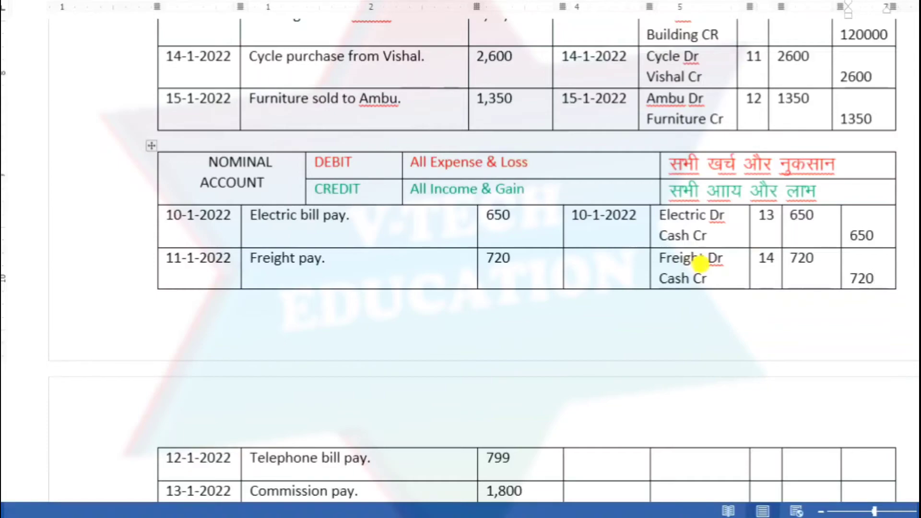
Step: Give the telephone bill entry the date 12-1-2022 and the accounts Telephone Dr and, on the second line, Cash Cr
{"action": "key", "text": "Tab"}
{"action": "key", "text": "Tab"}
{"action": "key", "text": "Tab"}
{"action": "key", "text": "Tab"}
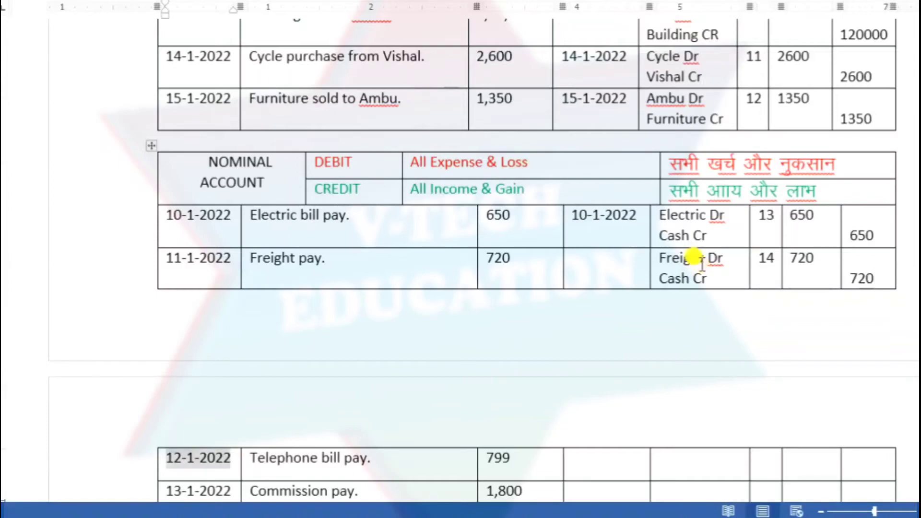
{"action": "key", "text": "Tab"}
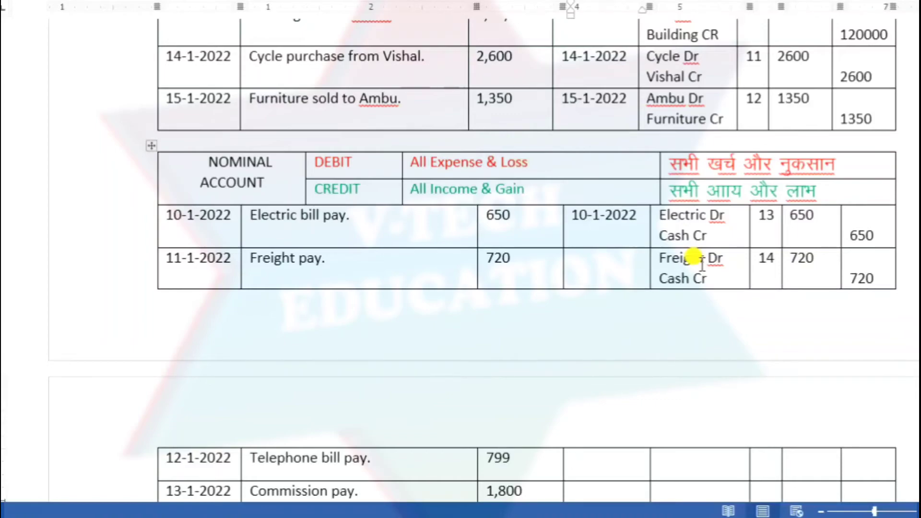
{"action": "type", "text": "Tele"}
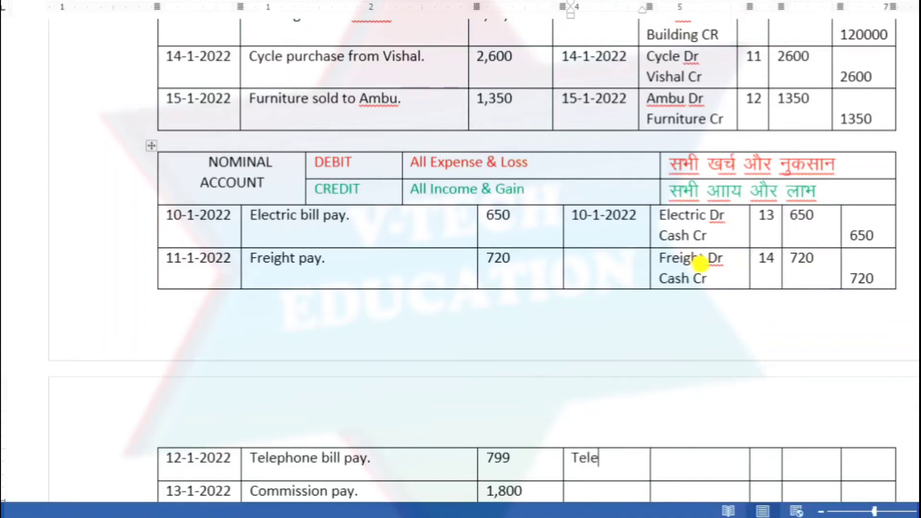
{"action": "type", "text": "pho"}
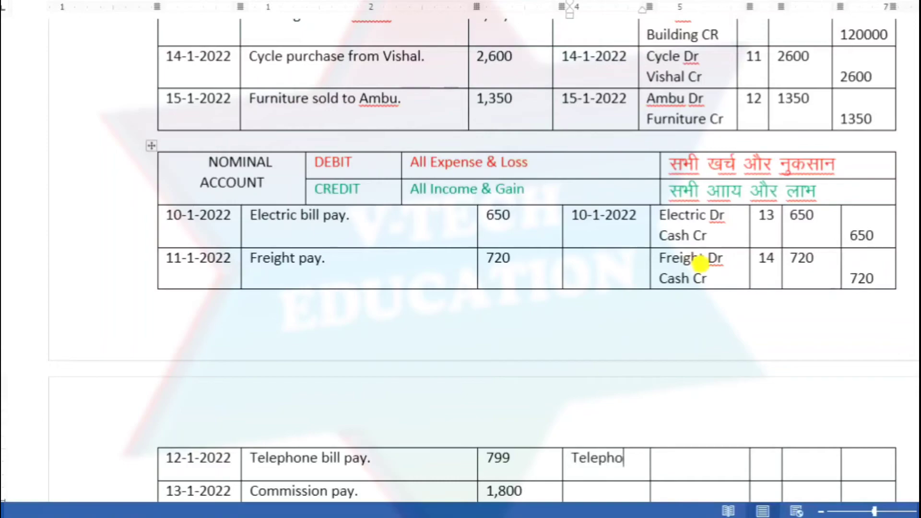
{"action": "type", "text": "ne "}
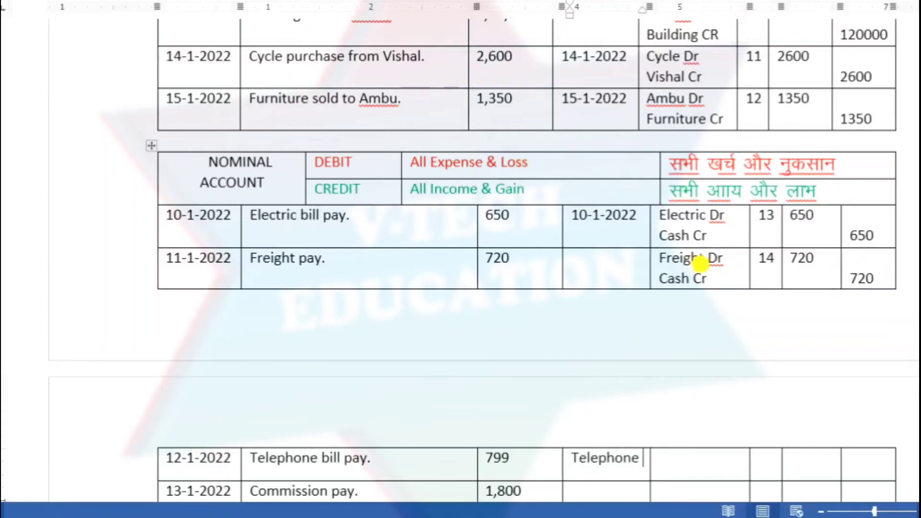
{"action": "type", "text": "Dr"}
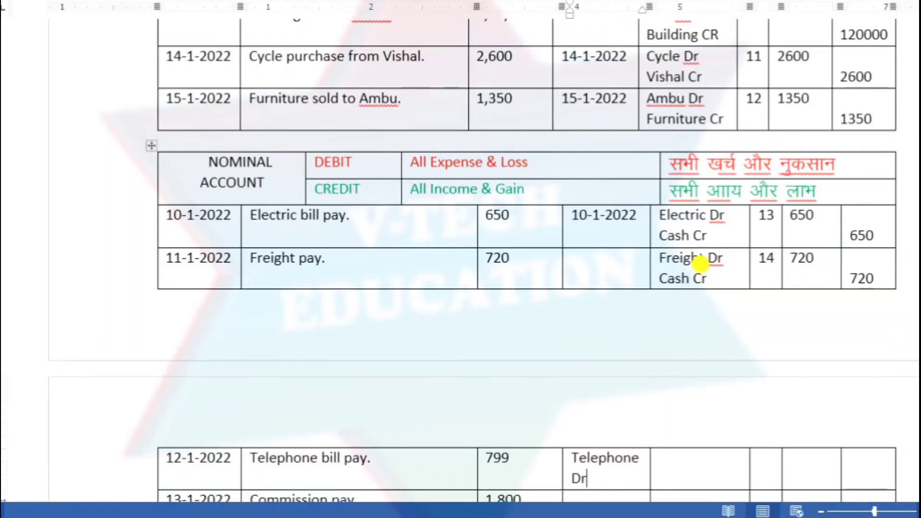
{"action": "key", "text": "Return"}
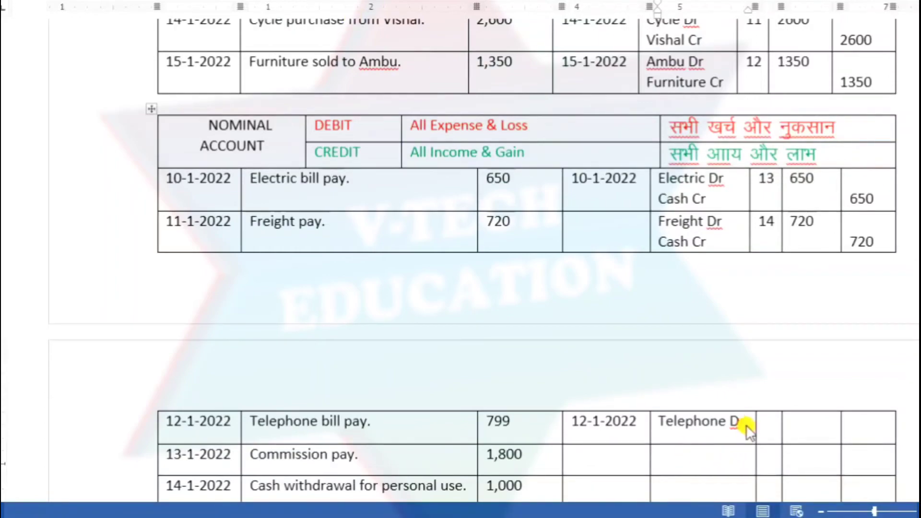
{"action": "key", "text": "Return"}
{"action": "type", "text": "C"}
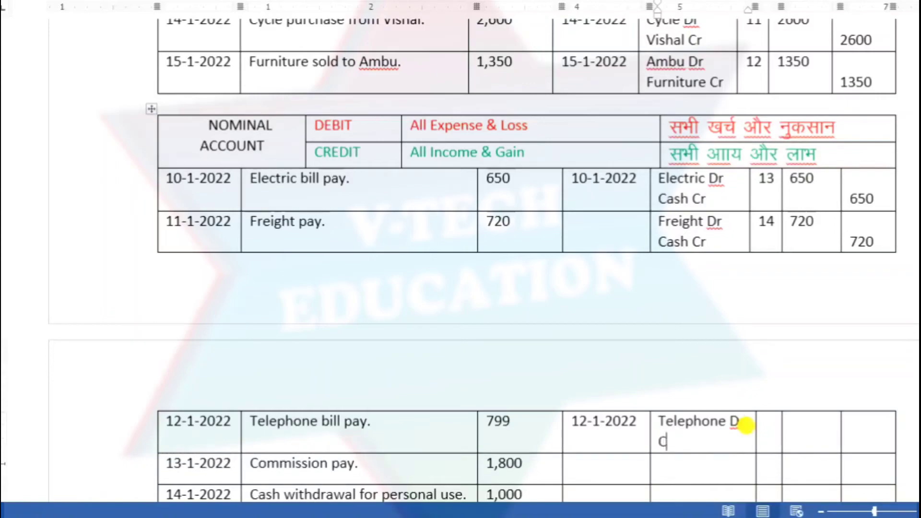
{"action": "type", "text": "ash  Cr"}
Step: Enter 15 as the telephone bill entry's number, 799 as debit and 799 as credit on the second line, widening the number column to fit
{"action": "left_click", "coordinate": [766, 424]}
{"action": "type", "text": "1"}
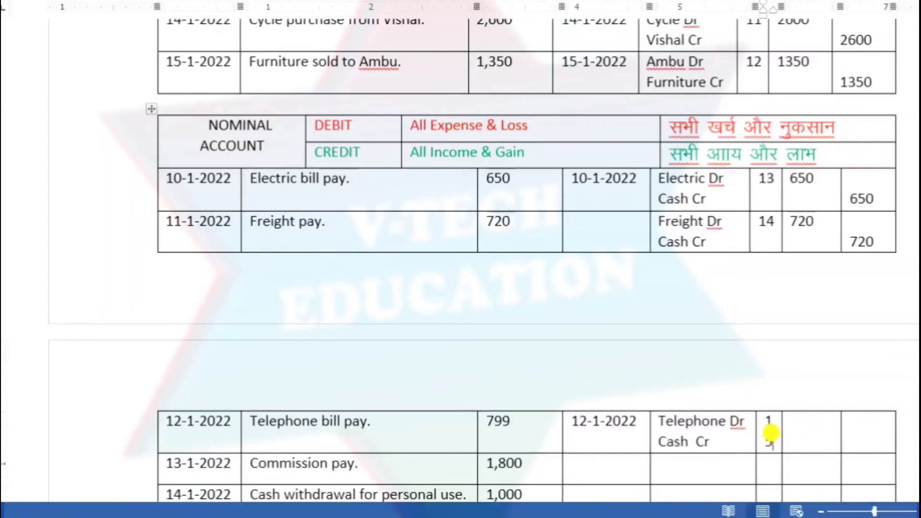
{"action": "type", "text": "5"}
{"action": "left_click", "coordinate": [806, 429]}
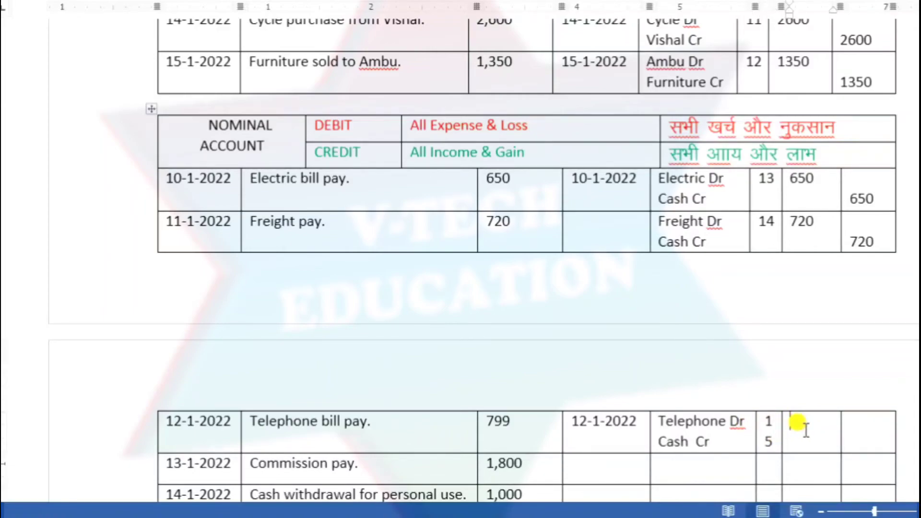
{"action": "left_click", "coordinate": [806, 428]}
{"action": "type", "text": "799"}
{"action": "key", "text": "Tab"}
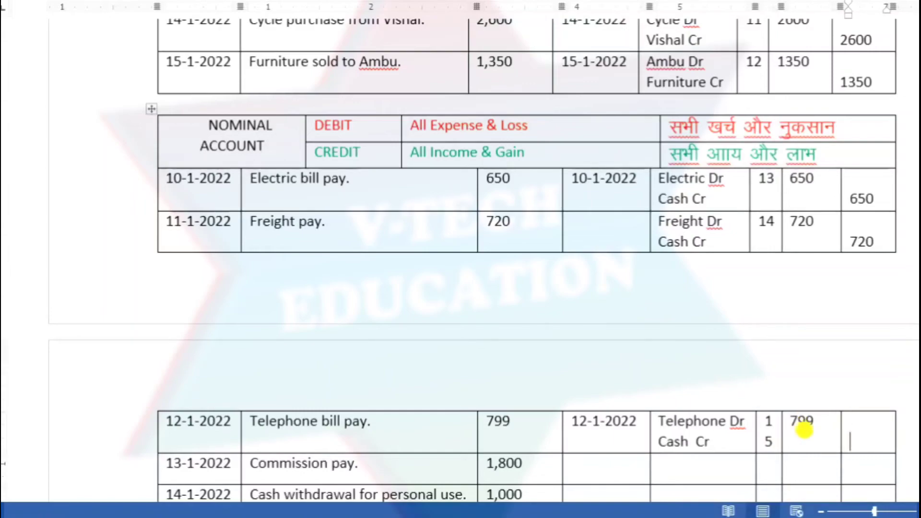
{"action": "key", "text": "Return"}
{"action": "type", "text": "799"}
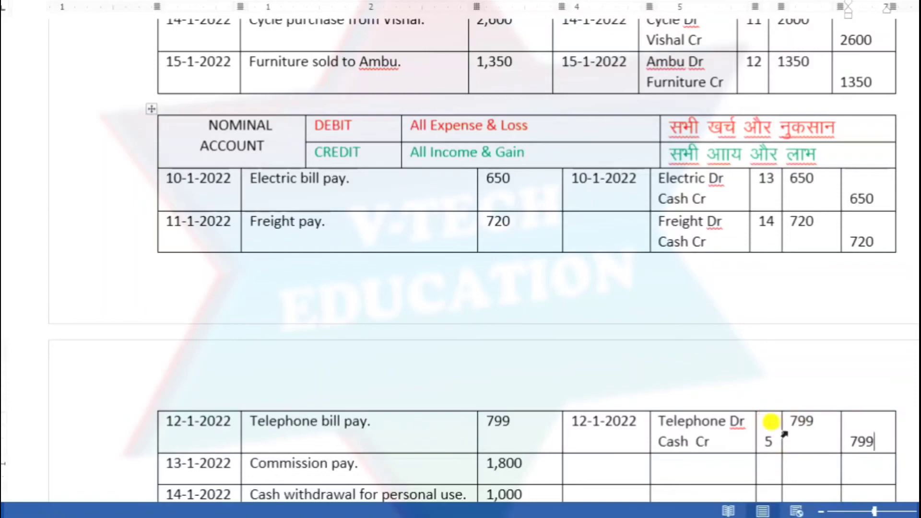
{"action": "left_click_drag", "start_coordinate": [780, 434], "coordinate": [788, 434]}
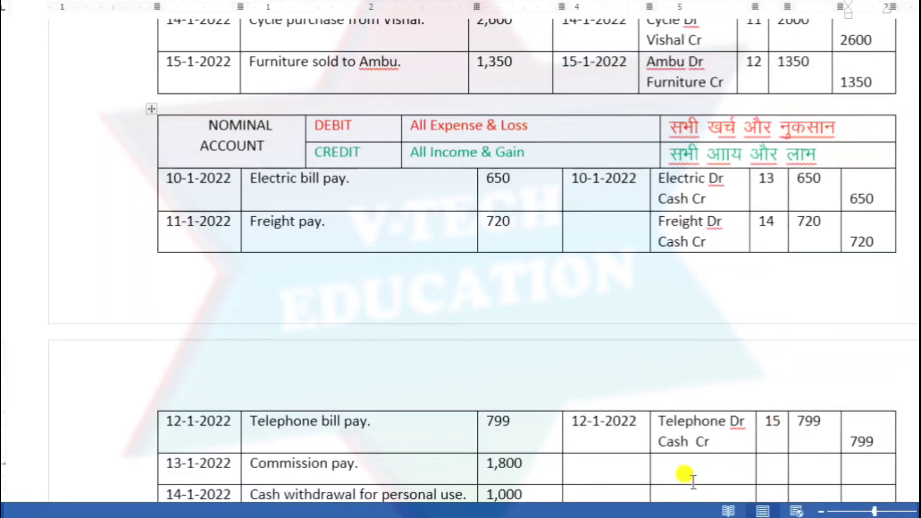
Step: Enter 13-1-2022 as the journal date of the commission payment entry
{"action": "left_click", "coordinate": [619, 465]}
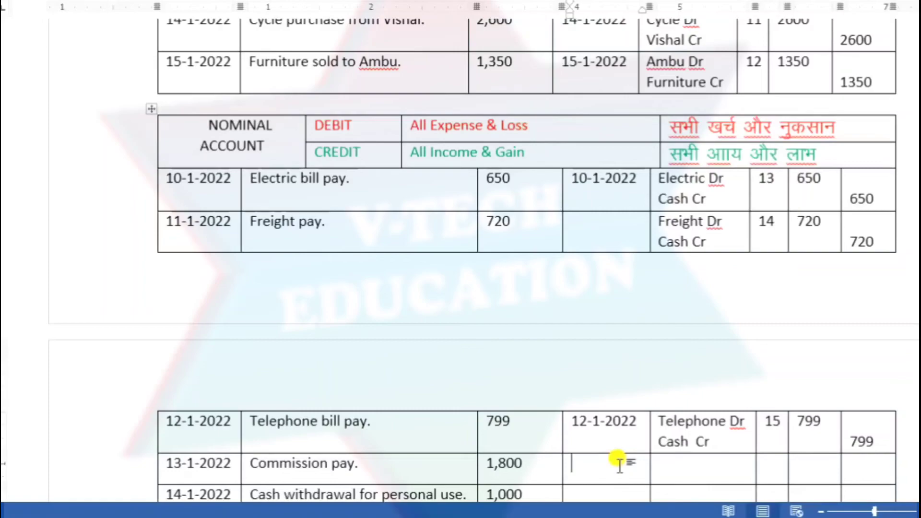
{"action": "type", "text": "13-1-"}
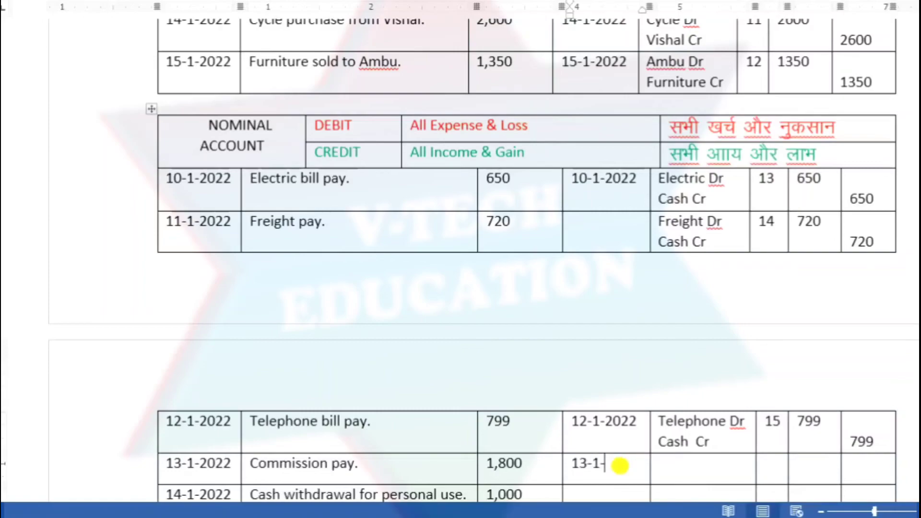
{"action": "type", "text": "2022"}
Step: In the commission payment entry's account cell, enter Commission Dr, with Cash Cr on the second line, widening the account column to fit
{"action": "left_click", "coordinate": [669, 463]}
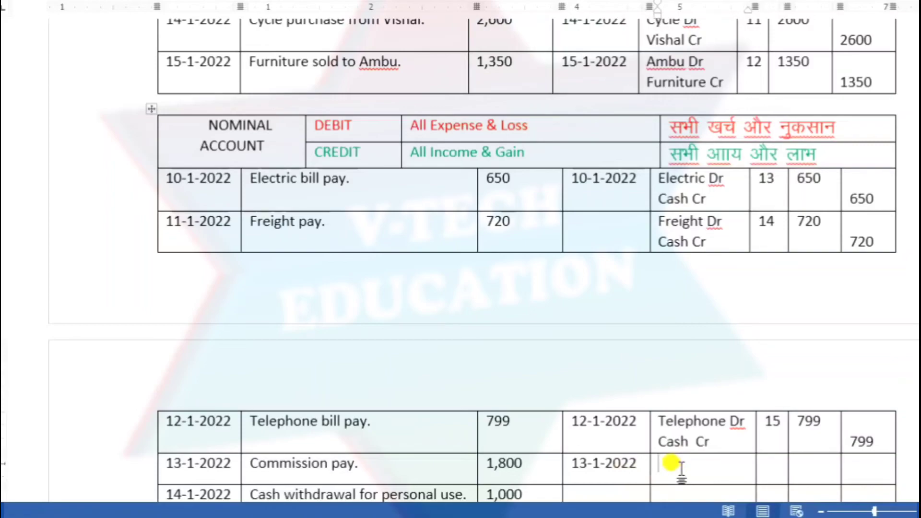
{"action": "type", "text": "Co"}
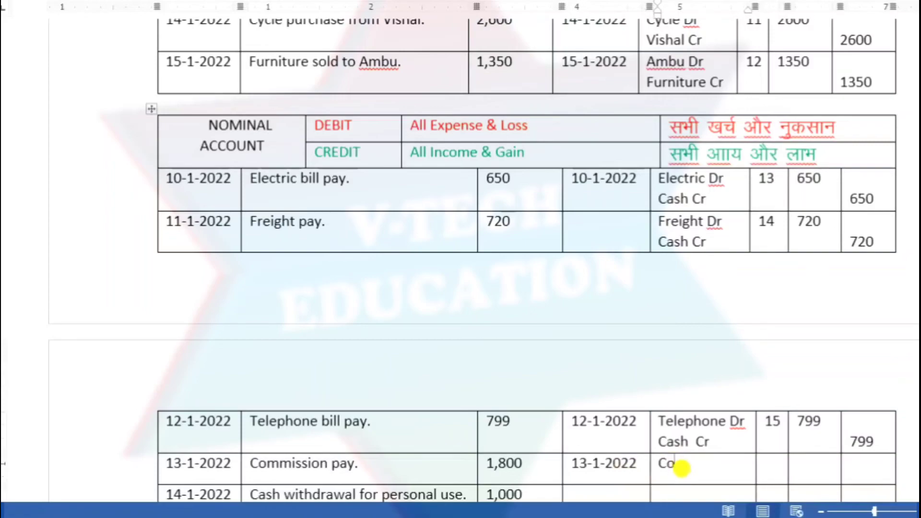
{"action": "type", "text": "mmissin"}
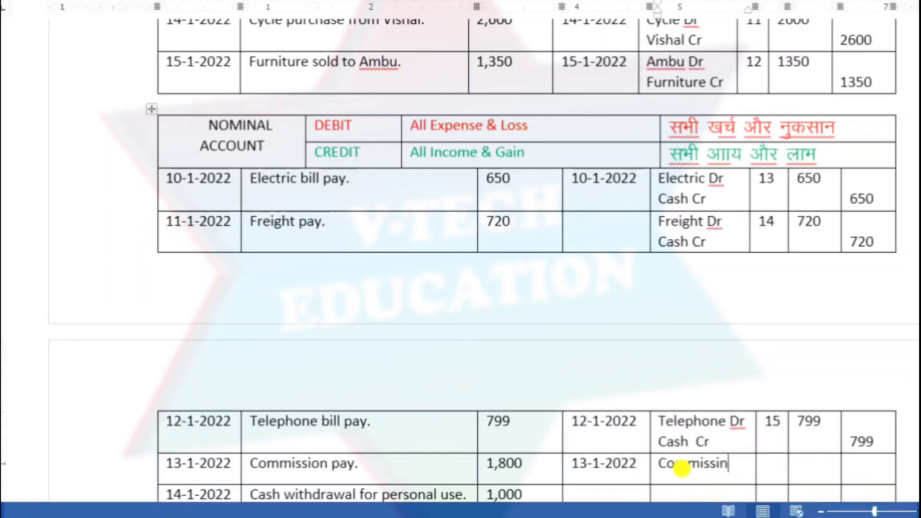
{"action": "key", "text": "BackSpace"}
{"action": "type", "text": "on DR"}
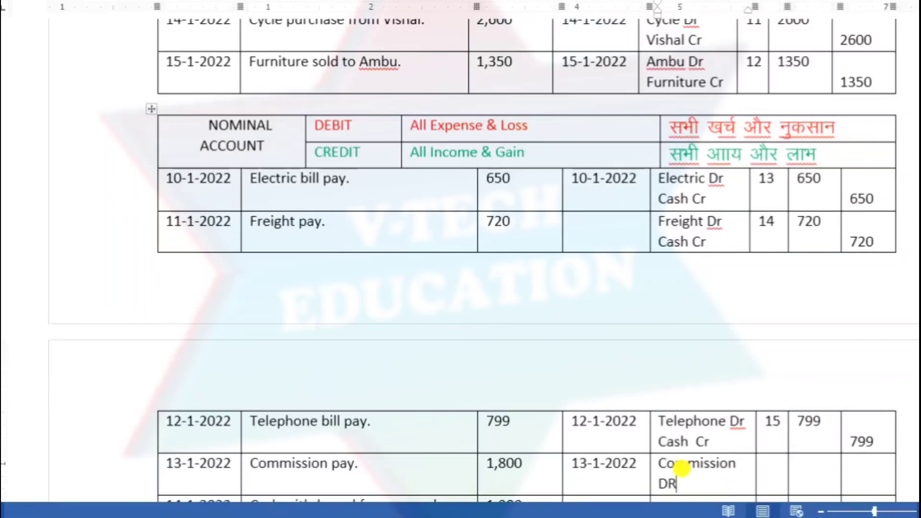
{"action": "key", "text": "BackSpace"}
{"action": "key", "text": "Return"}
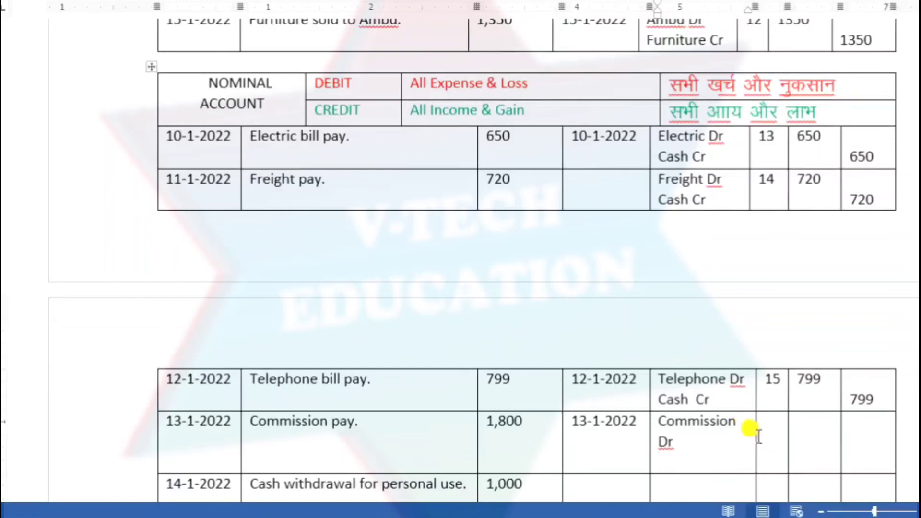
{"action": "left_click_drag", "start_coordinate": [754, 436], "coordinate": [768, 435]}
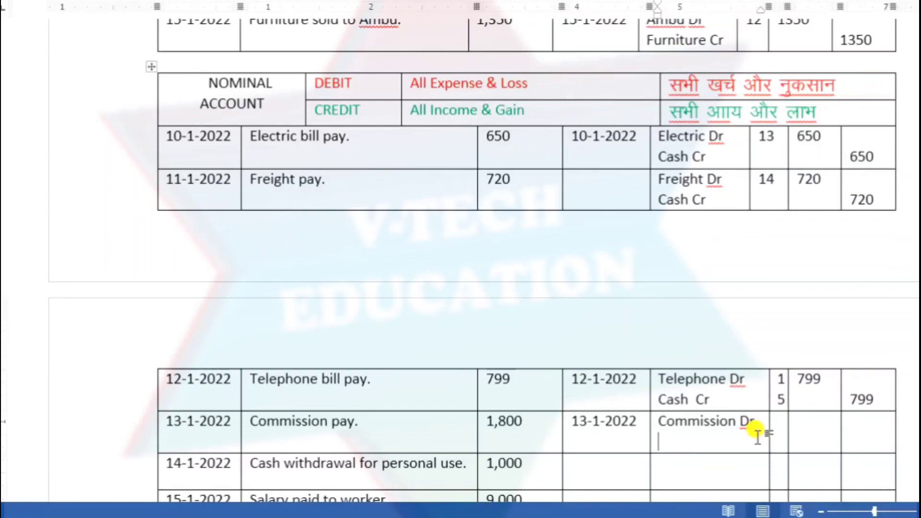
{"action": "type", "text": "Cash "}
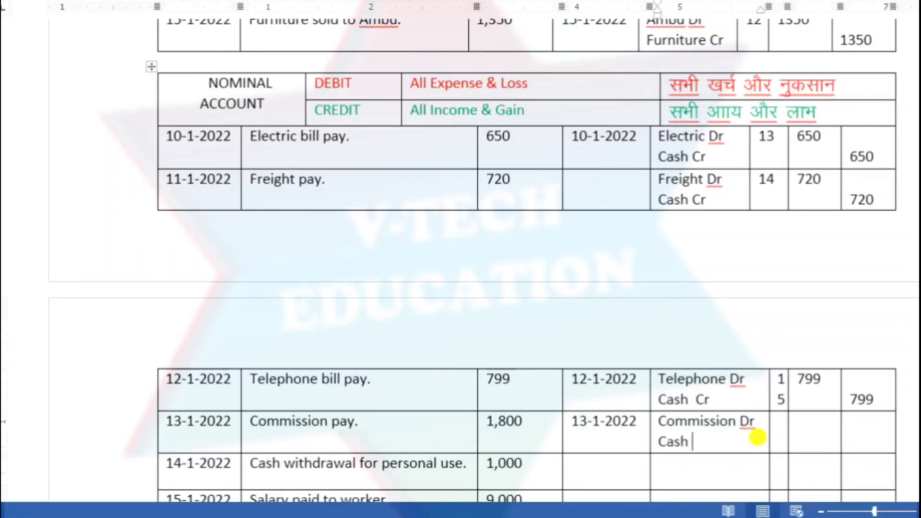
{"action": "type", "text": "Cr"}
Step: Enter 16 as the commission payment entry's number, with 1800 as debit and 1800 as credit on the second line
{"action": "key", "text": "Tab"}
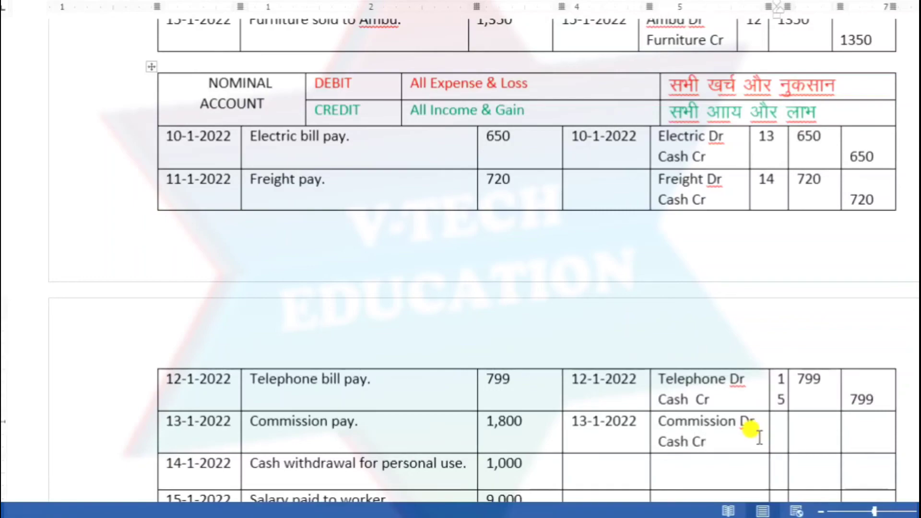
{"action": "type", "text": "16"}
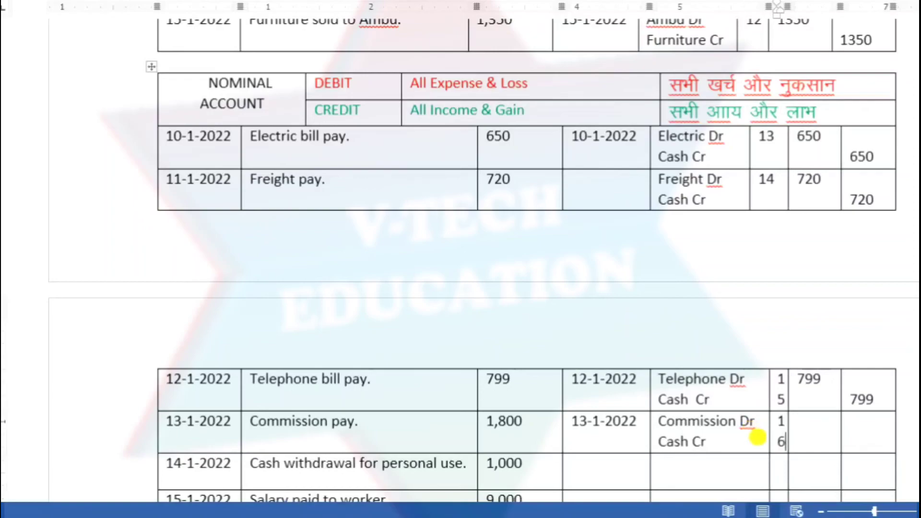
{"action": "key", "text": "Tab"}
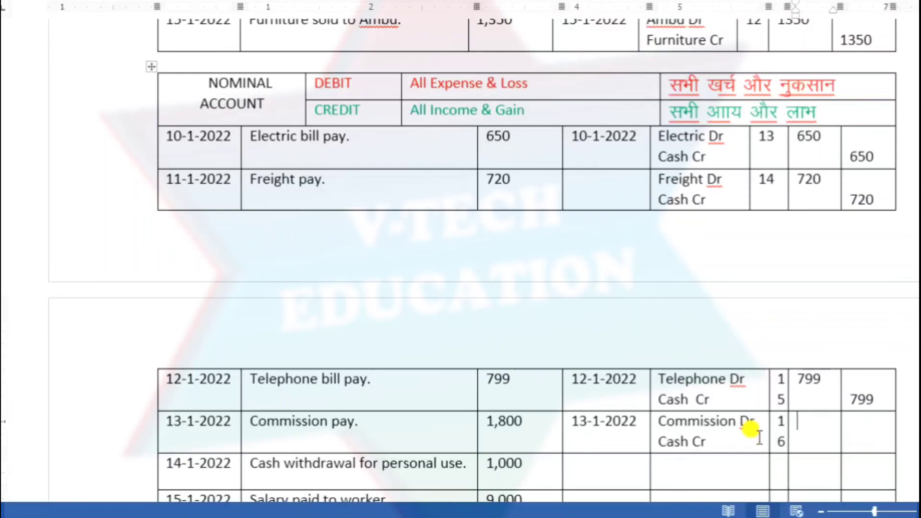
{"action": "type", "text": "1800"}
{"action": "key", "text": "Tab"}
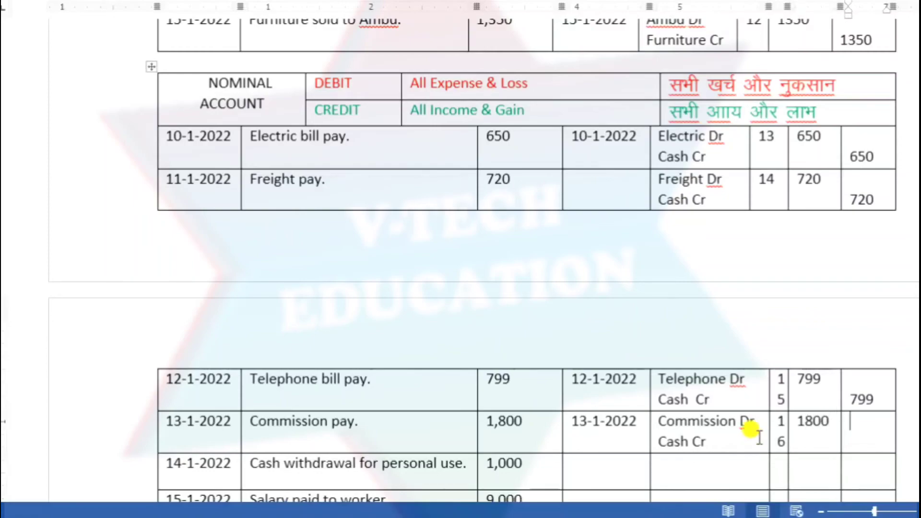
{"action": "key", "text": "Return"}
{"action": "type", "text": "1800"}
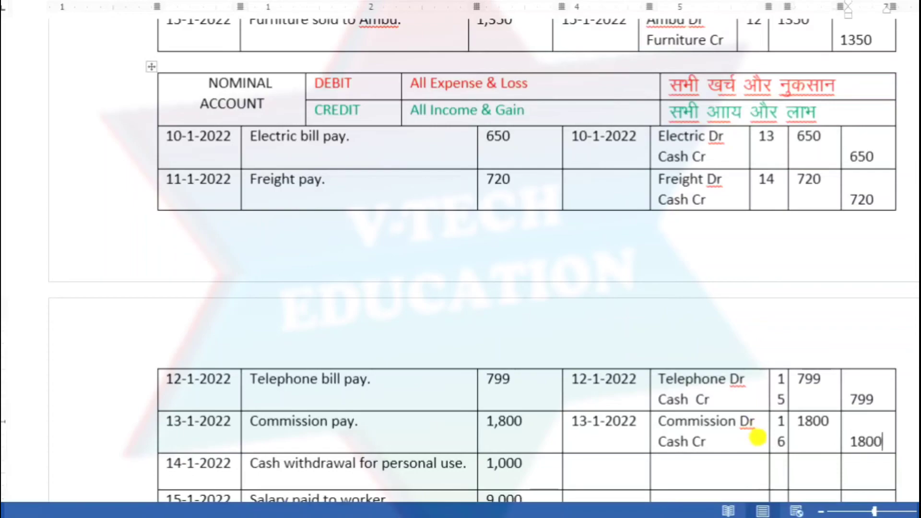
Step: Enter 14-1-2022 as the journal date of the personal-use cash withdrawal and Drawing in its account cell
{"action": "left_click", "coordinate": [669, 465]}
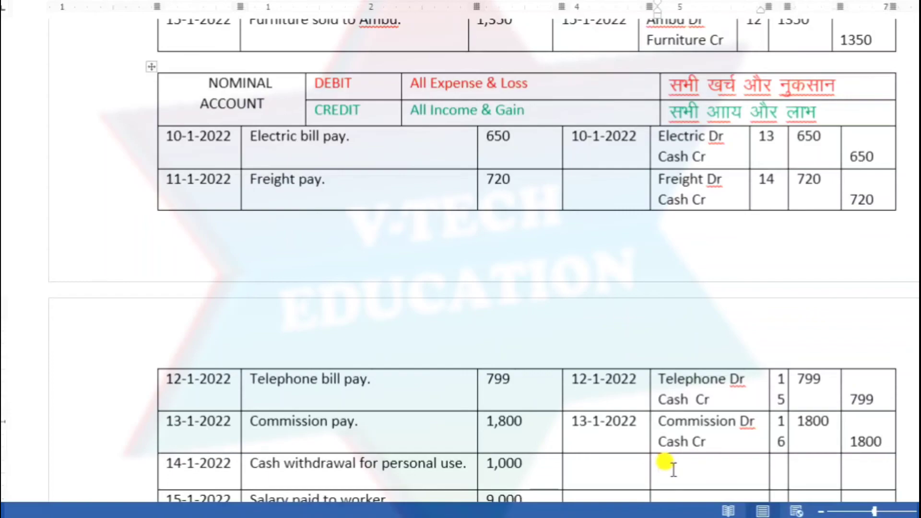
{"action": "left_click", "coordinate": [595, 463]}
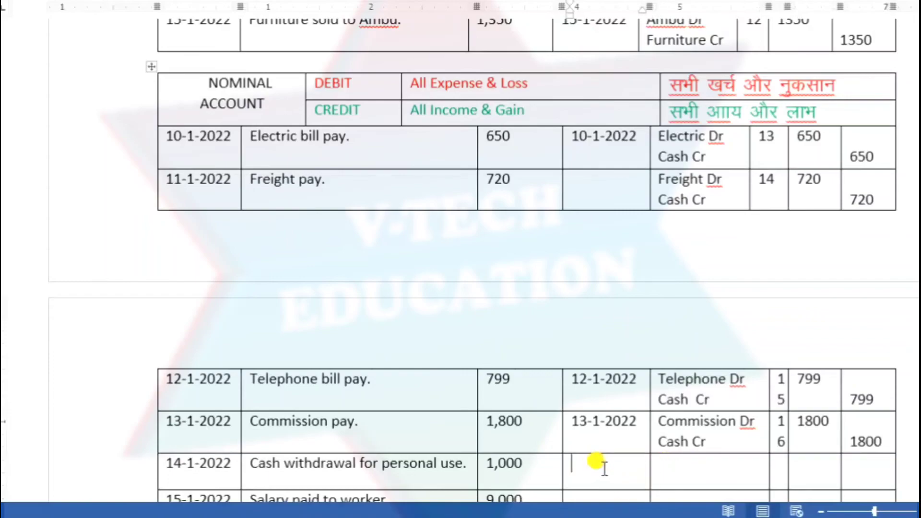
{"action": "type", "text": "14-1-2022"}
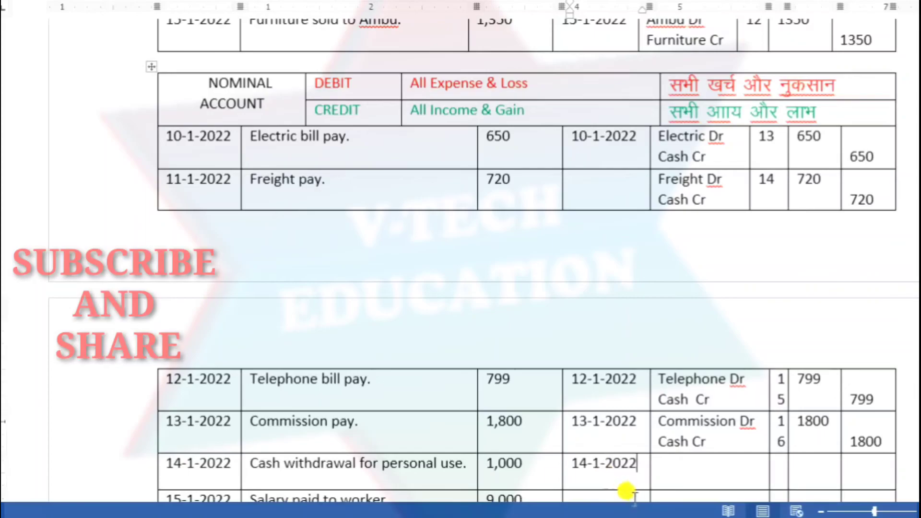
{"action": "left_click", "coordinate": [680, 464]}
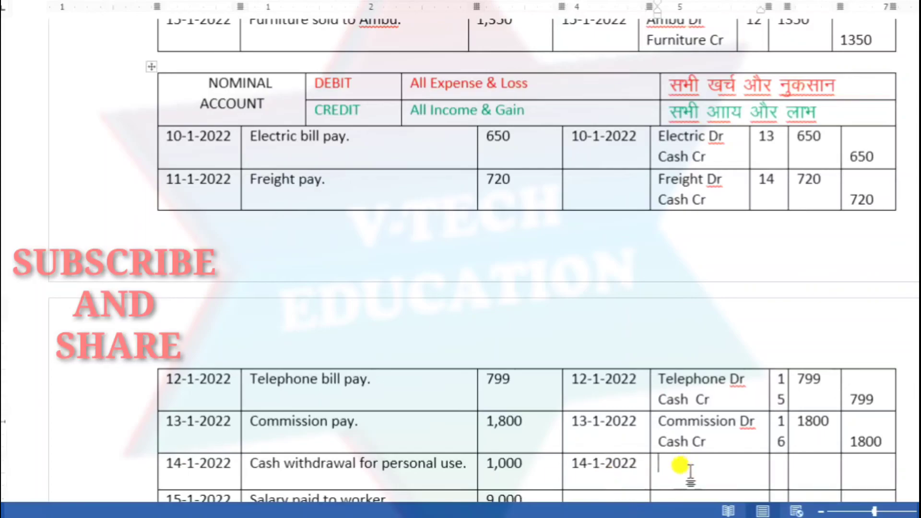
{"action": "type", "text": "Drawing"}
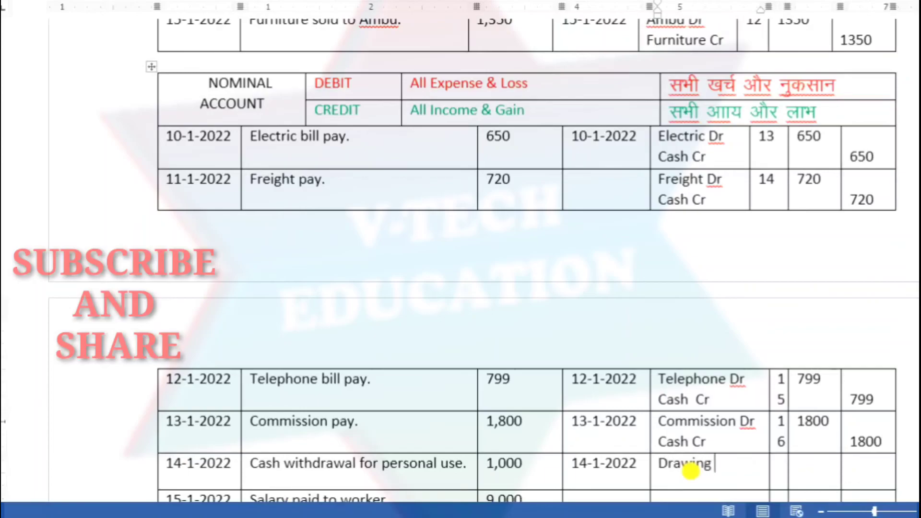